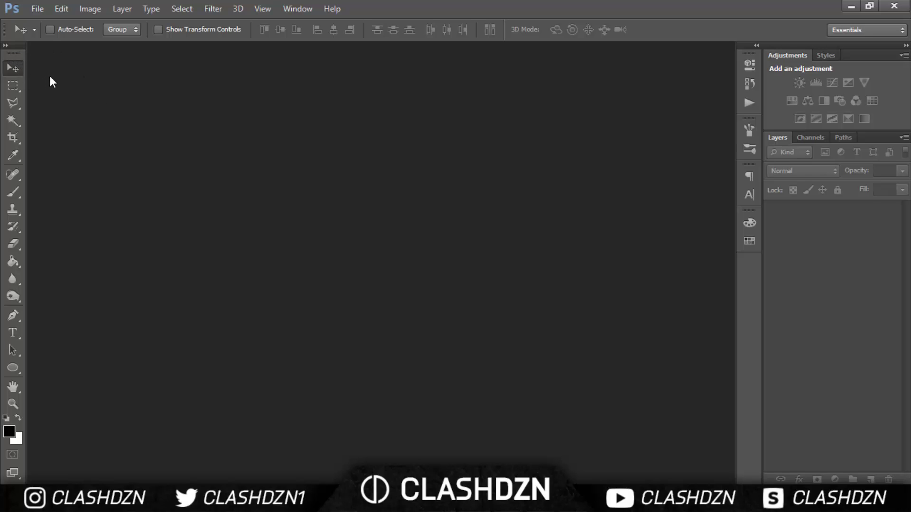
- Create a new 1920 by 1080 pixel document at 300 pixels/inch in RGB Color with a white background
click(40, 10)
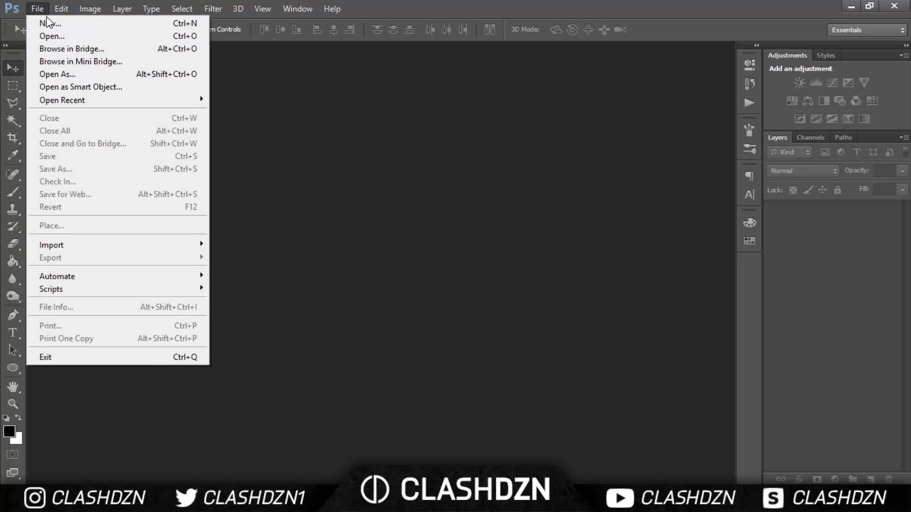
click(50, 23)
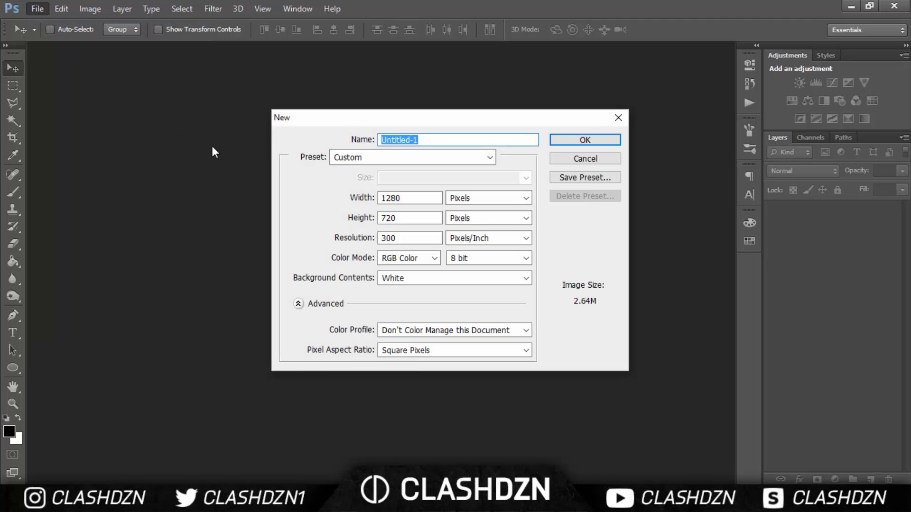
drag(403, 198, 370, 209)
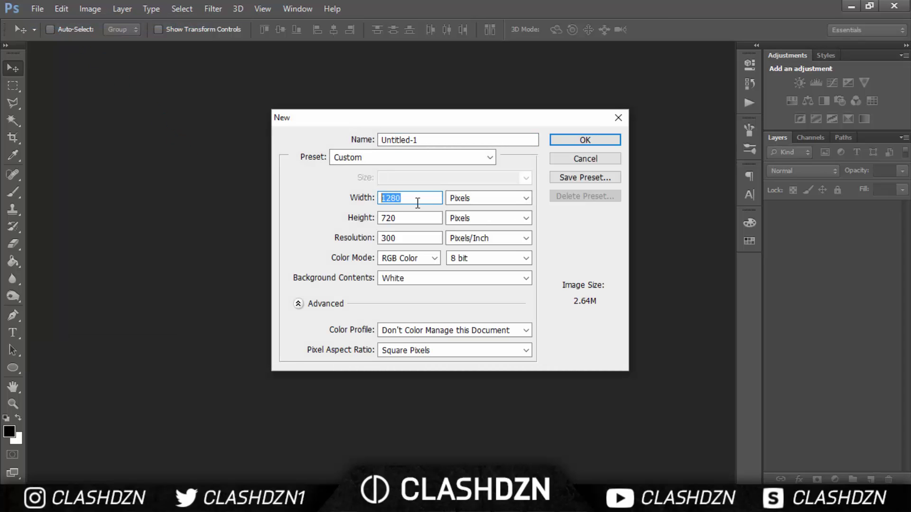
text(1920)
key(Tab)
key(Tab)
text(10)
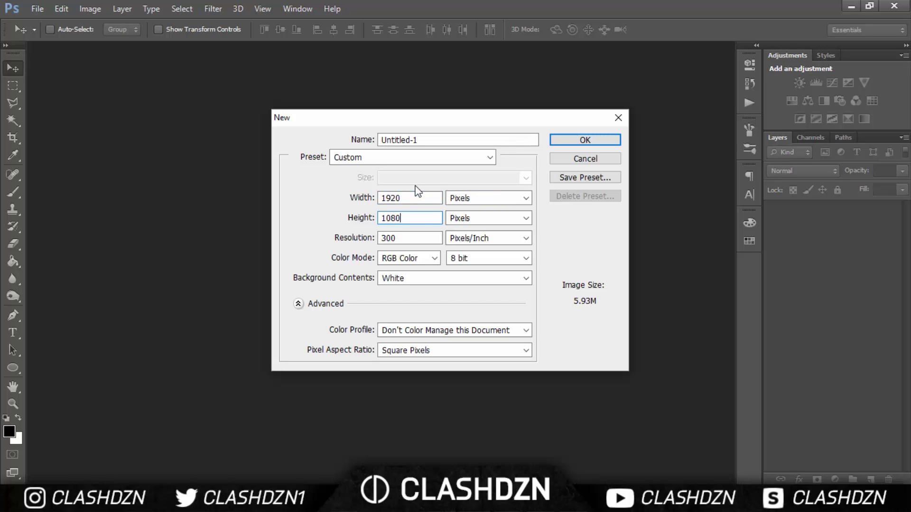
text(80)
click(560, 141)
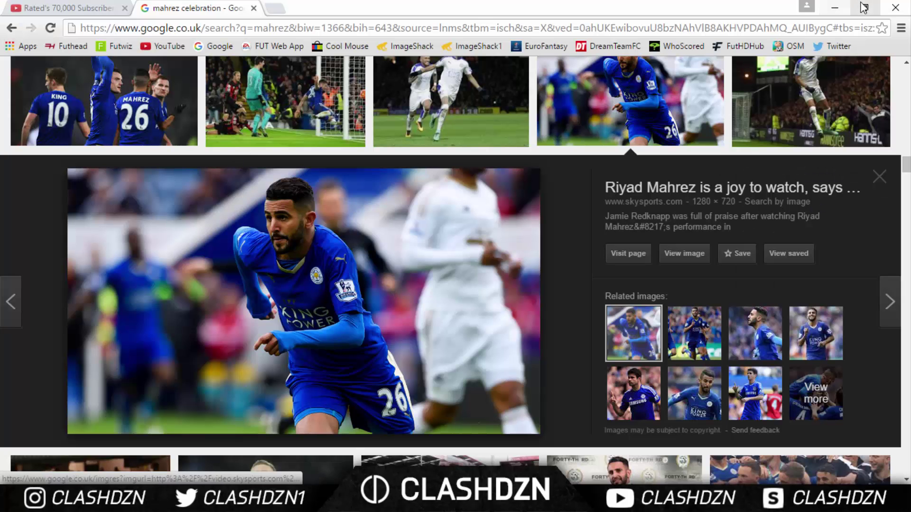
- Return to Photoshop, place the Mahrez JPG from the desktop and enlarge it to about 154% so it covers the canvas
click(836, 6)
click(37, 9)
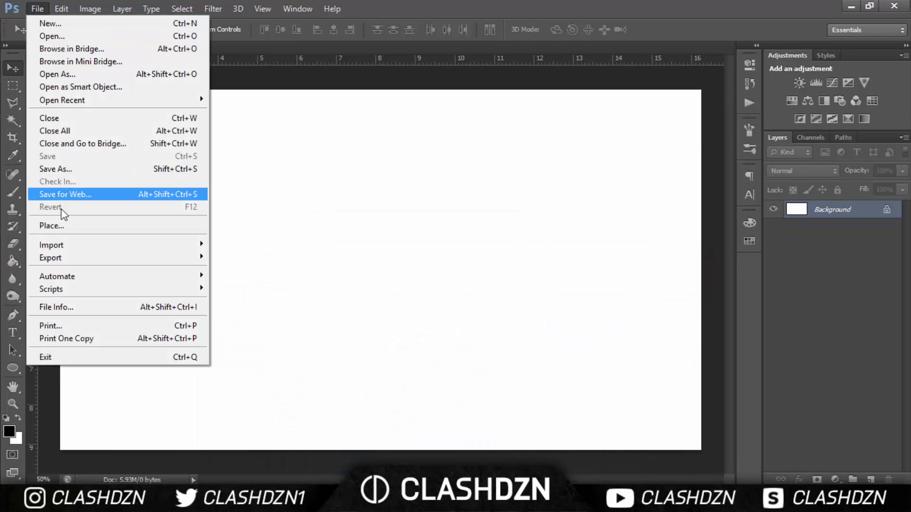
click(51, 226)
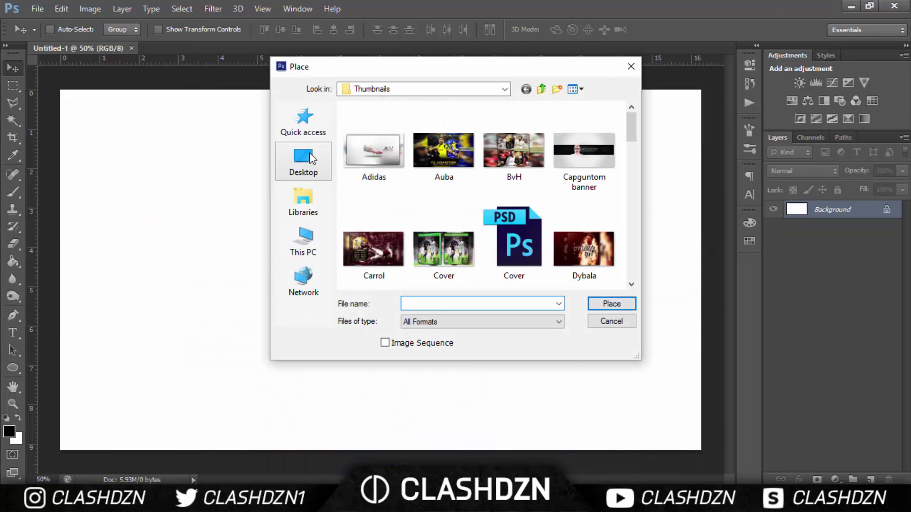
click(304, 159)
scroll(433, 207, down, 10)
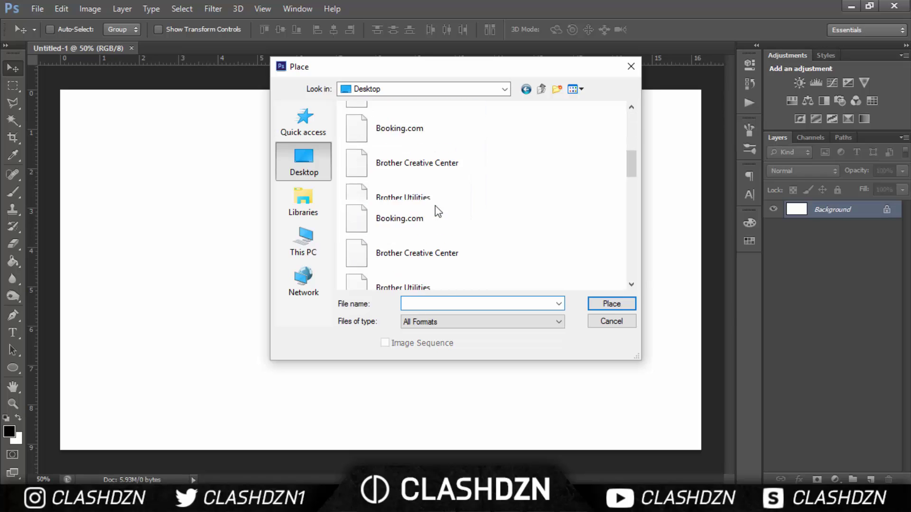
scroll(430, 202, down, 3)
click(427, 204)
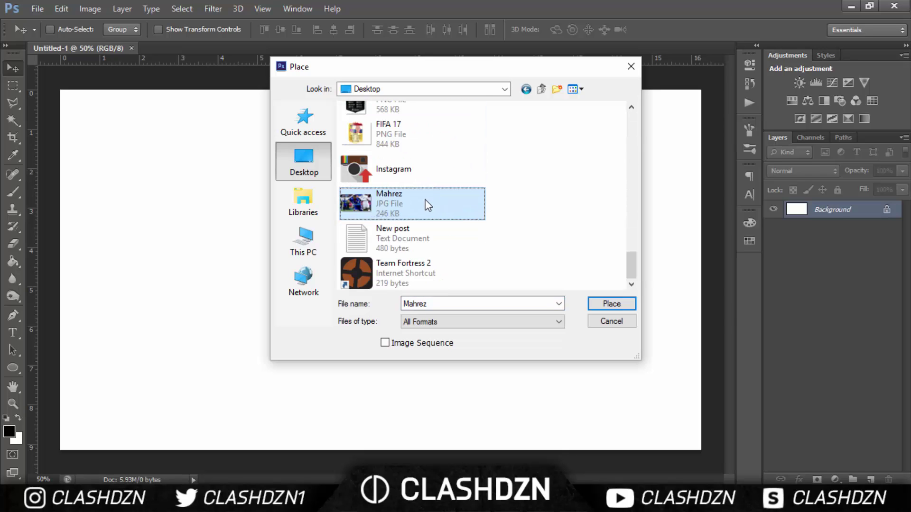
double_click(427, 203)
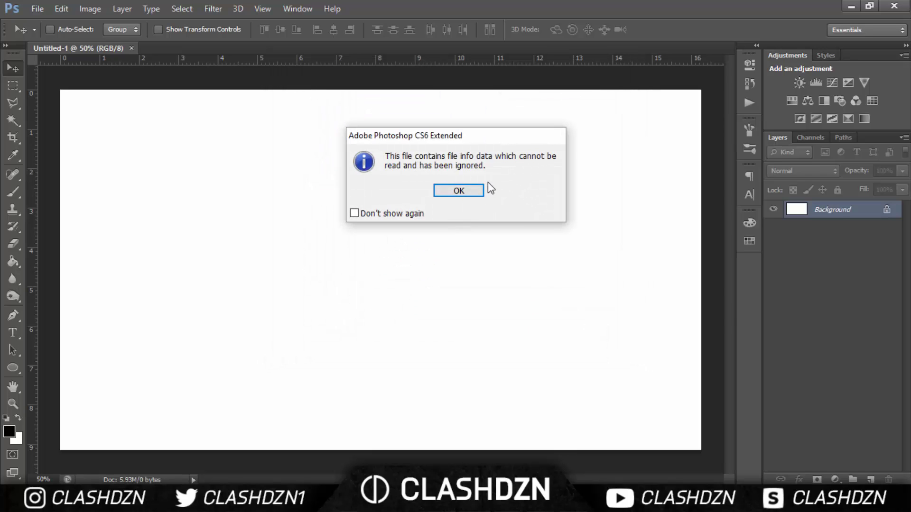
click(477, 190)
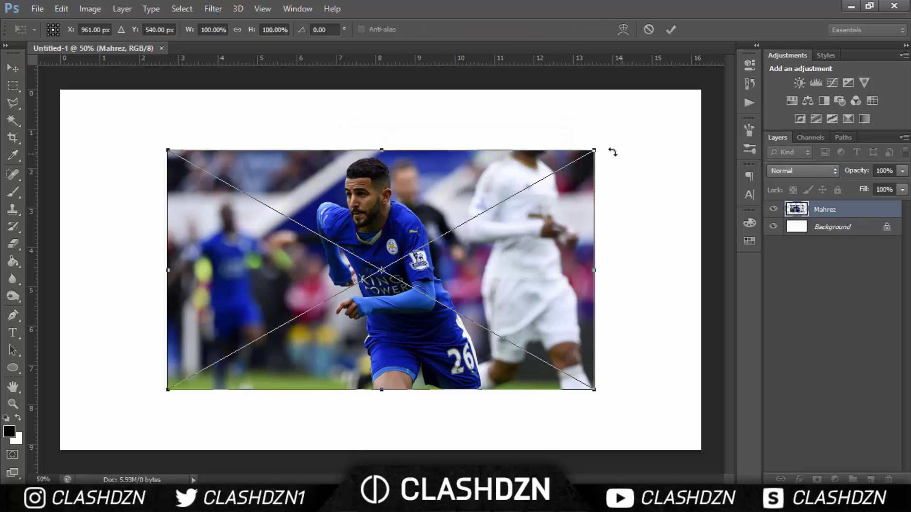
drag(596, 151, 705, 74)
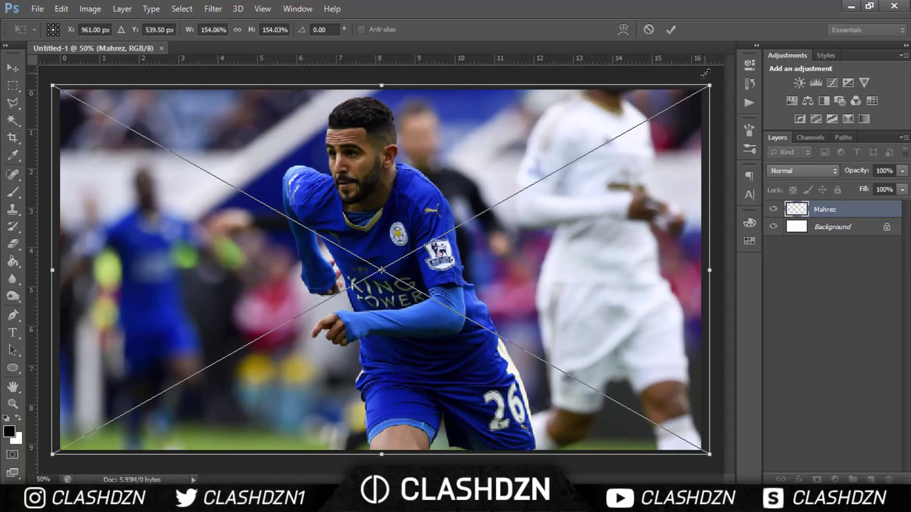
key(Return)
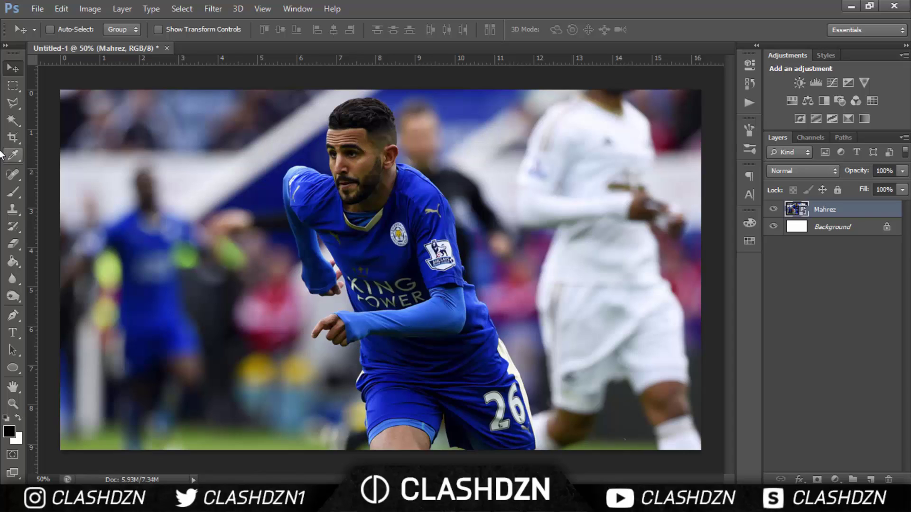
- Start a Pen tool path at the photo's bottom edge and trace the outer edge of the number 26 shorts up to the shirt hem
click(12, 105)
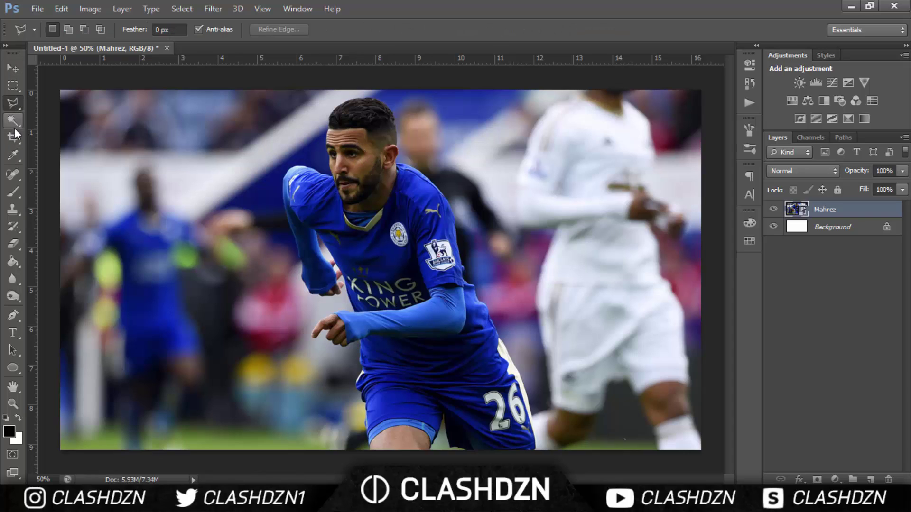
key(p)
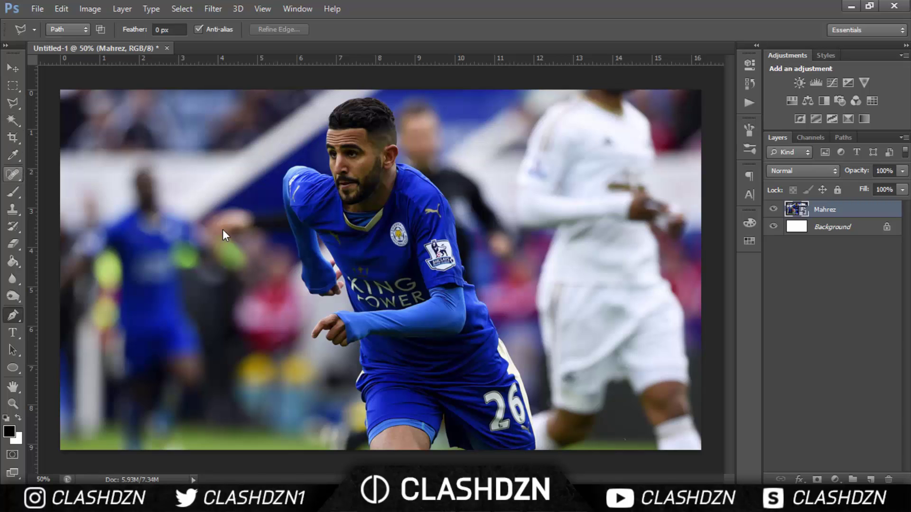
scroll(450, 385, up, 1)
scroll(450, 386, up, 8)
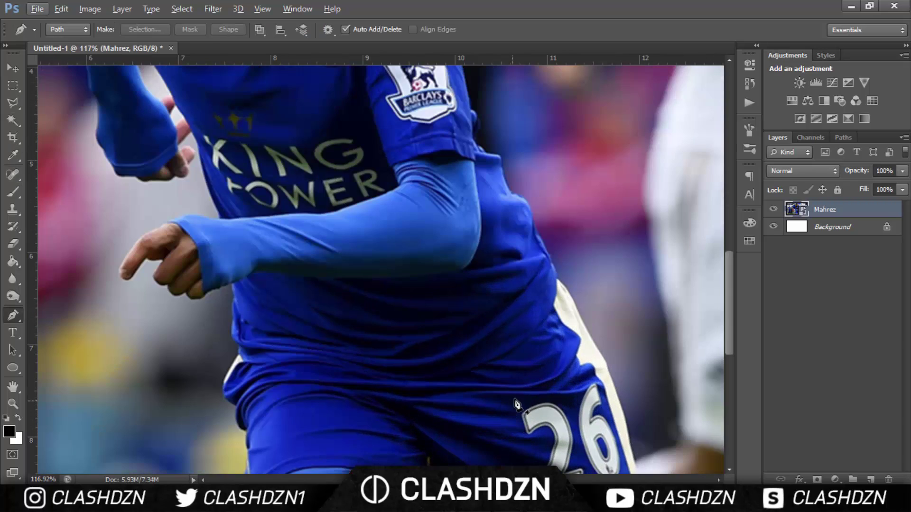
scroll(535, 356, down, 2)
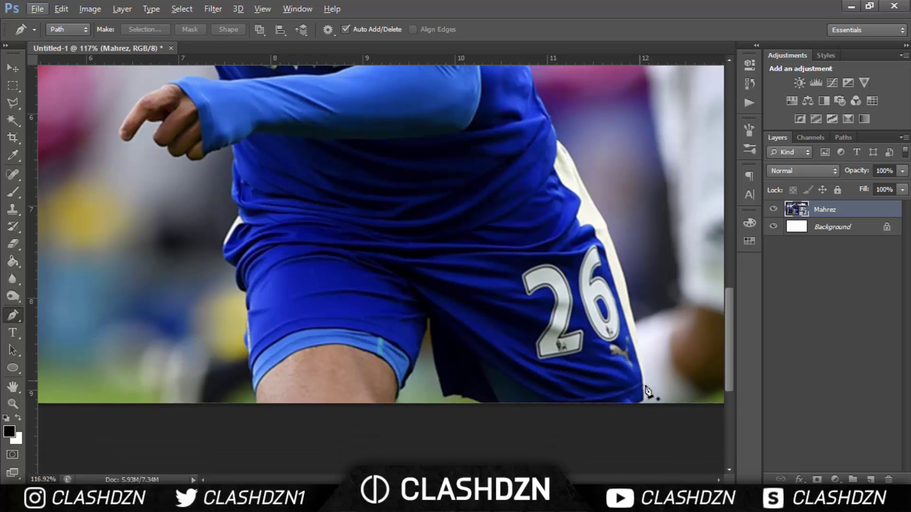
click(642, 404)
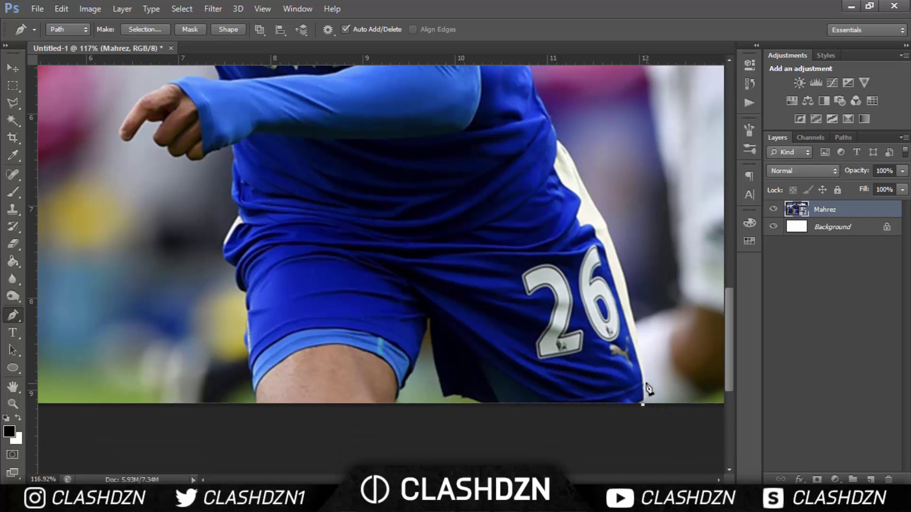
scroll(646, 378, up, 4)
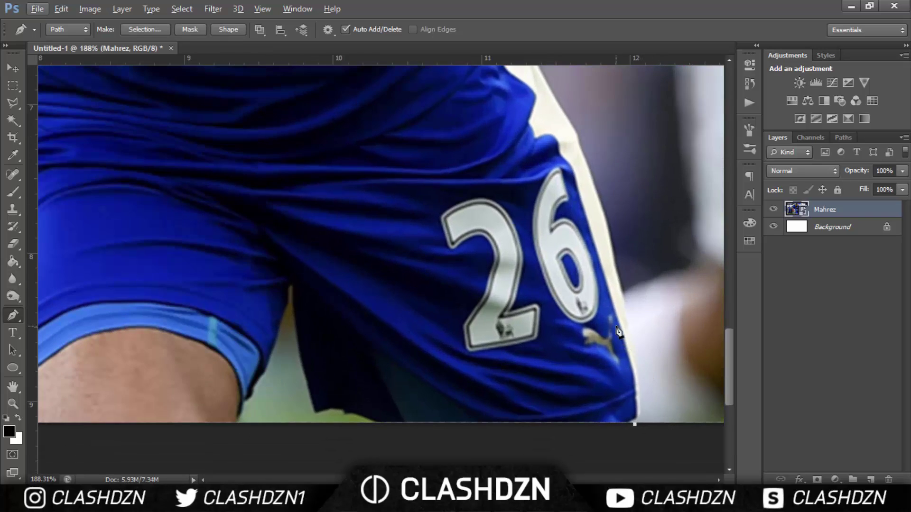
scroll(650, 264, up, 3)
scroll(648, 269, down, 3)
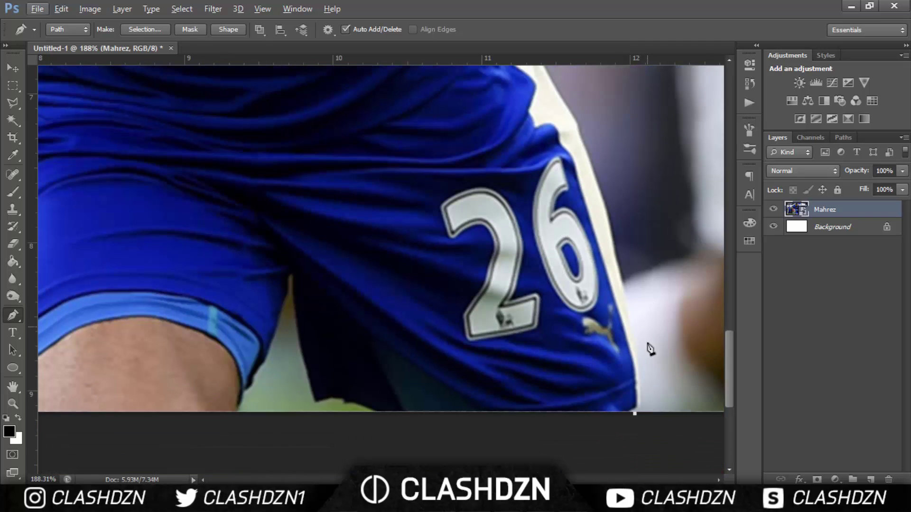
click(629, 336)
click(611, 239)
click(592, 170)
scroll(578, 126, up, 4)
click(516, 178)
click(503, 154)
- Continue the path up the side of the blue shirt and around the elbow of the front arm
scroll(503, 154, up, 2)
click(468, 150)
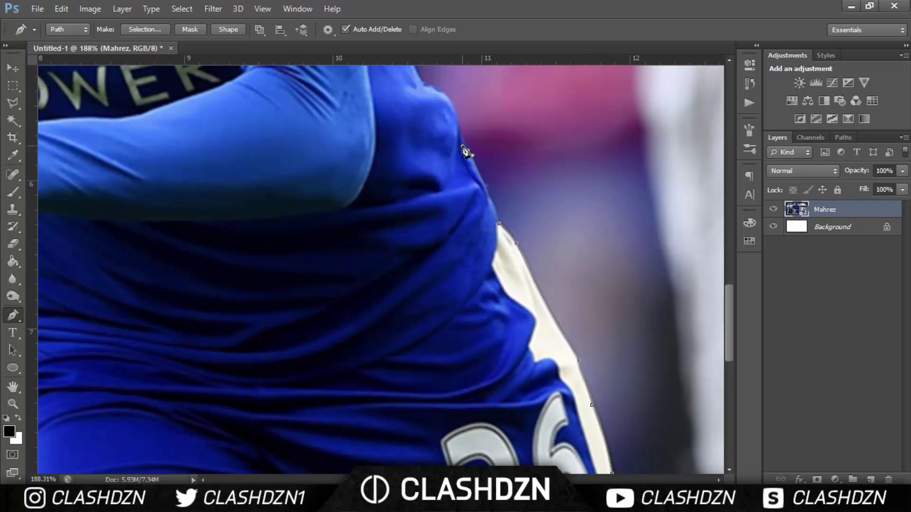
click(437, 90)
scroll(437, 90, up, 4)
click(405, 218)
click(375, 168)
click(371, 156)
click(357, 143)
- Extend the path along the front arm's sleeve, shoulder and neck up to the hair at the back of the head
scroll(357, 142, up, 3)
click(341, 265)
scroll(341, 266, up, 1)
drag(323, 227, 306, 200)
alt+click(324, 226)
scroll(271, 154, up, 1)
click(297, 204)
scroll(296, 204, up, 2)
click(120, 211)
click(116, 178)
scroll(118, 189, up, 2)
drag(231, 222, 223, 206)
scroll(223, 207, up, 4)
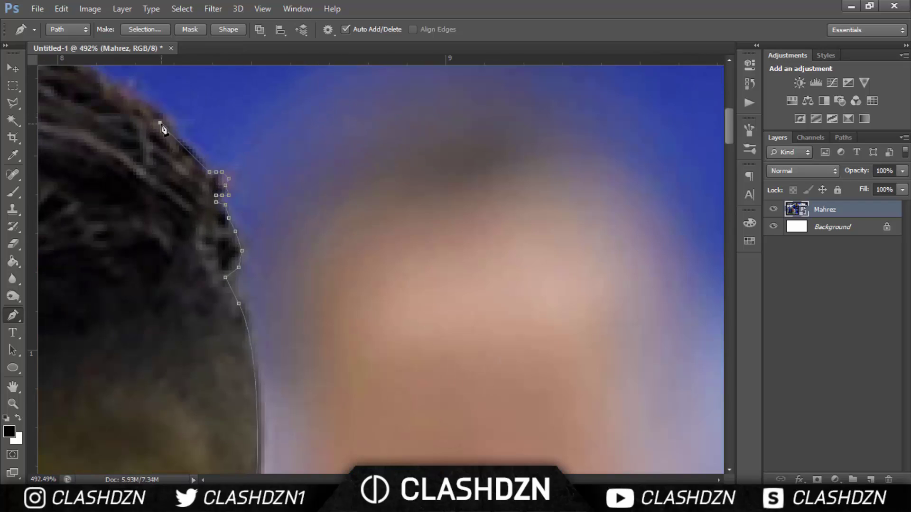
- Trace the path over the hair and down the forehead side of the face
scroll(242, 203, up, 3)
scroll(429, 195, left, 3)
click(372, 209)
click(339, 253)
click(328, 301)
click(326, 343)
scroll(326, 342, down, 3)
click(306, 324)
click(309, 359)
drag(329, 403, 347, 448)
- Continue the path past the beard and across the top of the rear shoulder, using curved segments
scroll(348, 449, down, 5)
click(331, 270)
click(355, 328)
click(321, 324)
click(268, 321)
drag(167, 269, 112, 264)
alt+click(167, 269)
scroll(254, 356, down, 3)
scroll(286, 300, down, 5)
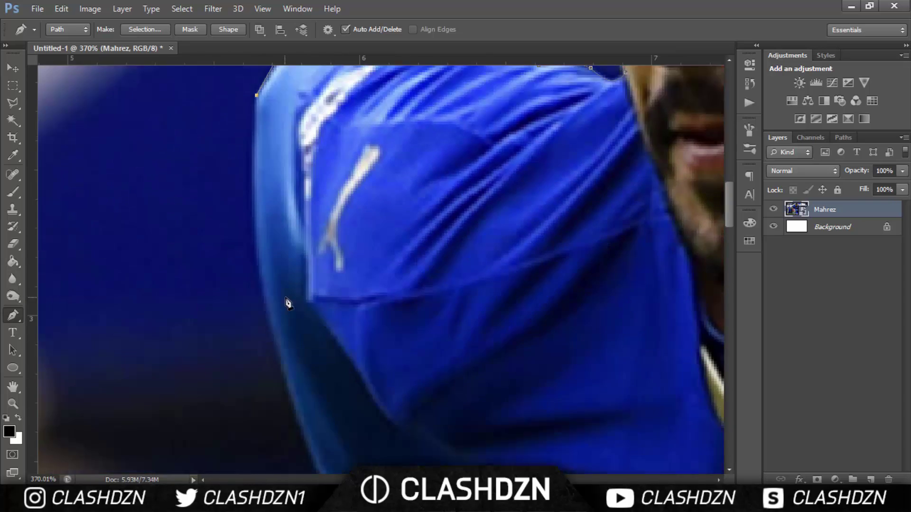
- Trace the path down the outer edge of the rear arm's sleeve and around its cuff
click(318, 343)
scroll(349, 332, down, 3)
click(332, 289)
click(345, 308)
click(344, 368)
click(351, 387)
click(371, 419)
click(400, 435)
click(434, 443)
click(473, 436)
- Trace the path around the rear hand's fingers and down the shirt edge to the front forearm
drag(496, 415, 449, 427)
click(516, 408)
click(499, 389)
click(481, 394)
click(477, 384)
click(502, 362)
scroll(522, 427, down, 3)
click(550, 394)
- Outline the front hand's fingers and the cuff of its sleeve with the path
scroll(449, 427, down, 3)
click(382, 360)
click(396, 373)
click(425, 336)
click(454, 341)
click(439, 370)
click(463, 382)
drag(490, 395, 498, 400)
click(534, 389)
- Continue the path down the shirt edge below the front forearm to the waist of the shorts
scroll(533, 390, down, 3)
click(572, 308)
click(570, 343)
click(574, 379)
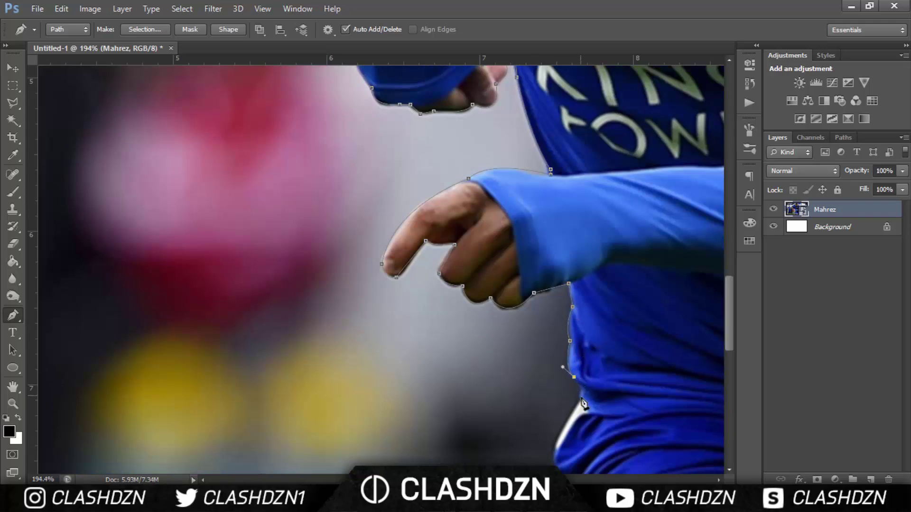
scroll(583, 403, down, 3)
click(556, 347)
- Trace the remaining shorts edge, the leg and the gap between the legs, and close the path at its starting point
scroll(591, 418, down, 3)
scroll(594, 410, down, 3)
click(606, 347)
scroll(610, 400, down, 1)
click(438, 433)
click(458, 405)
click(478, 332)
click(502, 437)
drag(556, 452, 544, 436)
- Convert the closed path into a new anti-aliased selection with a feather radius of 0 pixels
key(ctrl+0)
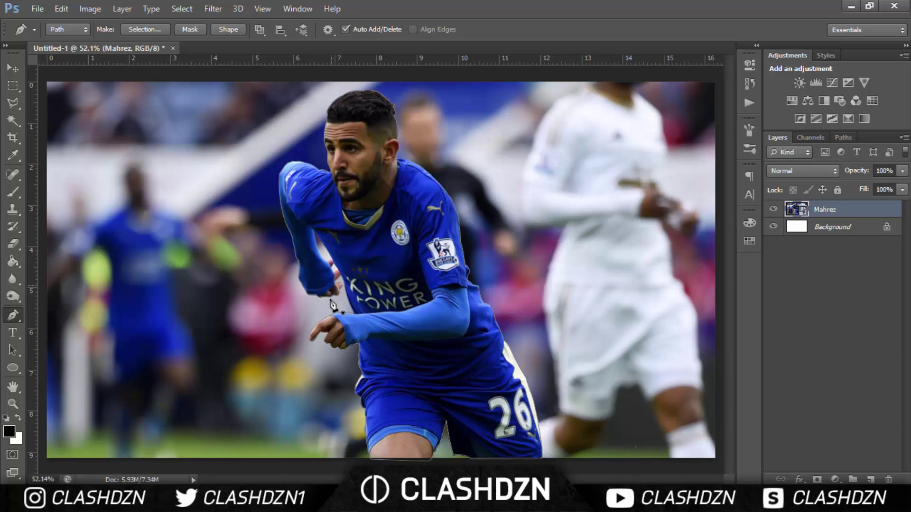
right_click(393, 284)
click(430, 243)
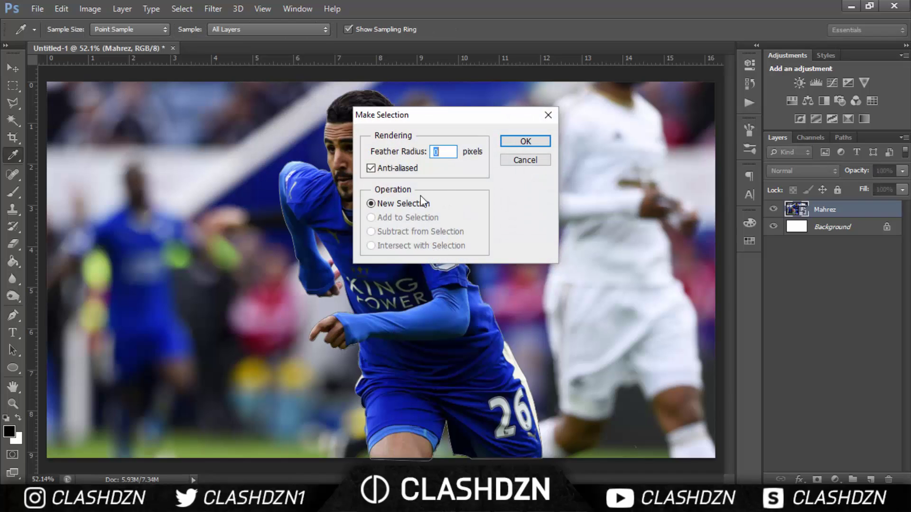
click(525, 141)
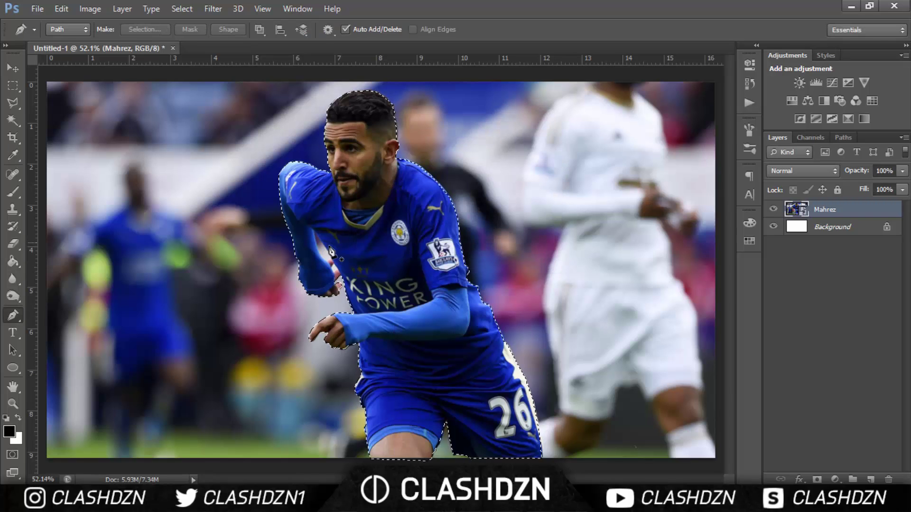
- Subtract the background gap between the rear arm and the shirt from the selection with the Polygonal Lasso, and switch to the Move tool
scroll(323, 256, up, 5)
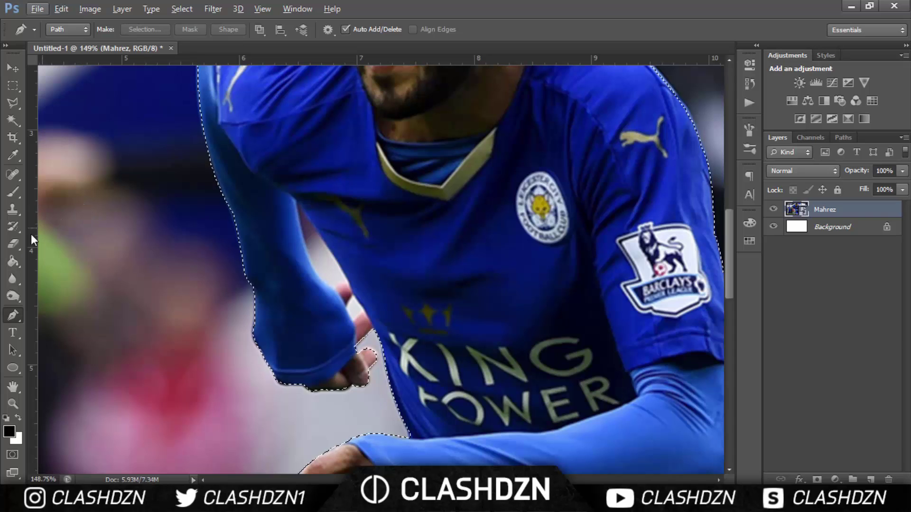
click(14, 105)
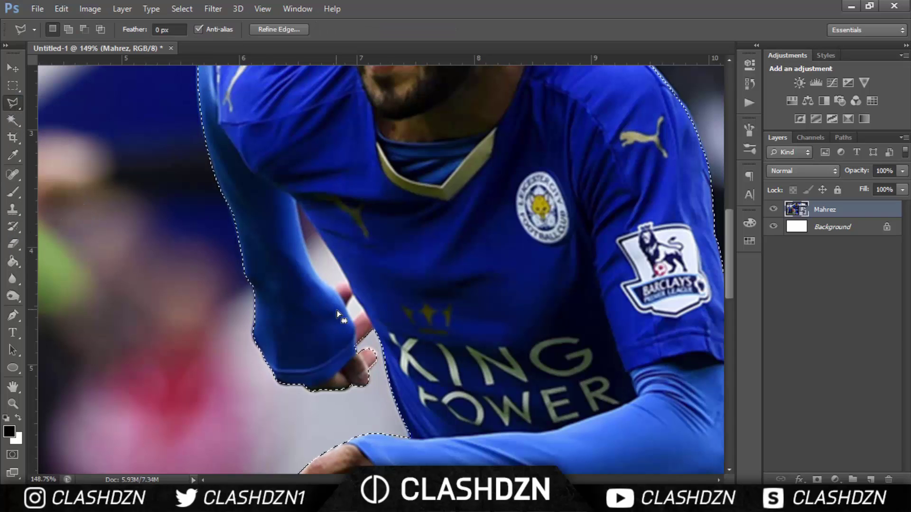
key(alt)
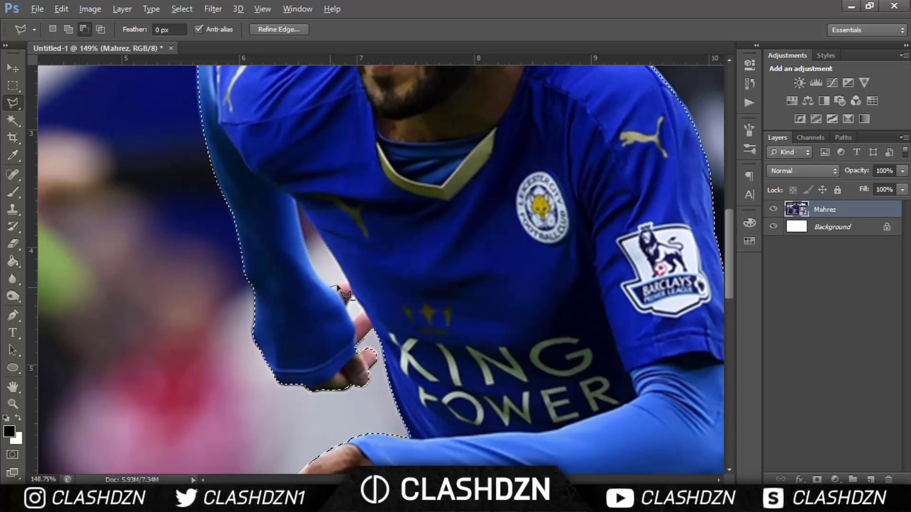
click(347, 284)
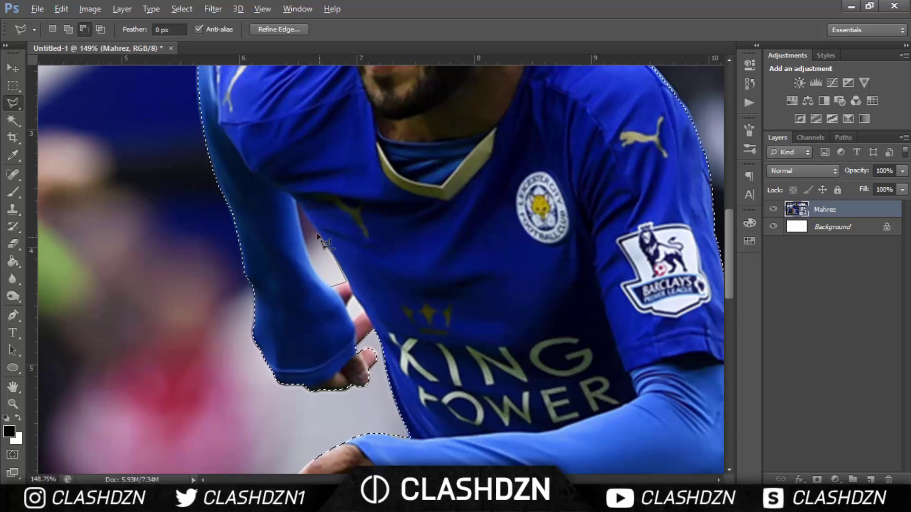
click(297, 203)
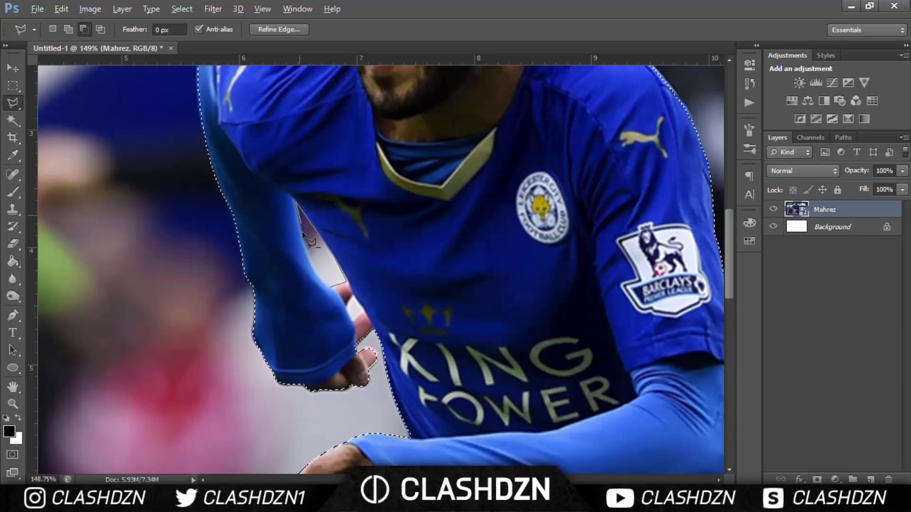
click(331, 289)
alt+click(355, 316)
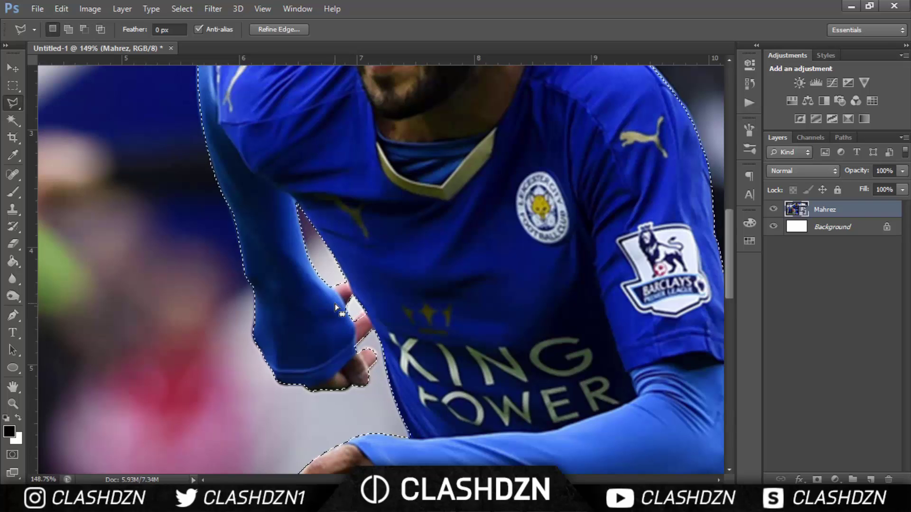
key(ctrl+0)
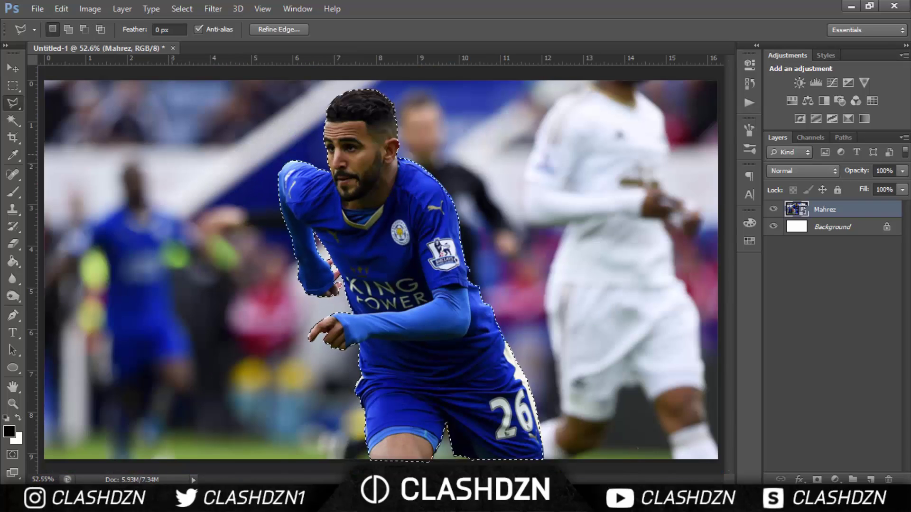
click(14, 68)
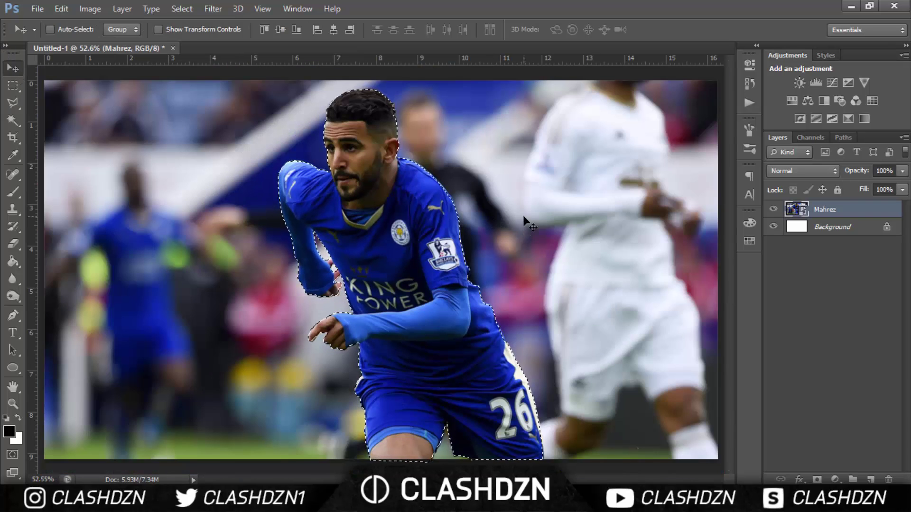
- Copy the selected footballer to a new layer and check the cutout by briefly hiding the photo layer beneath it
key(ctrl+j)
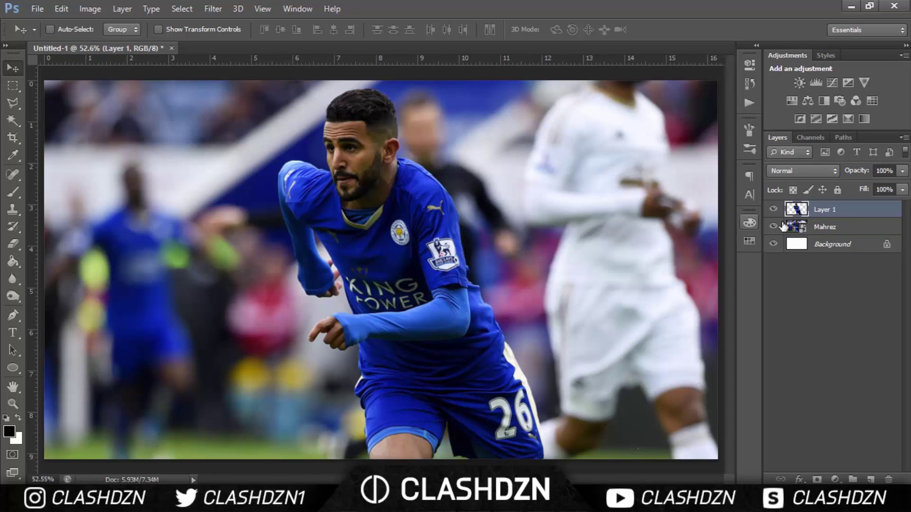
click(774, 227)
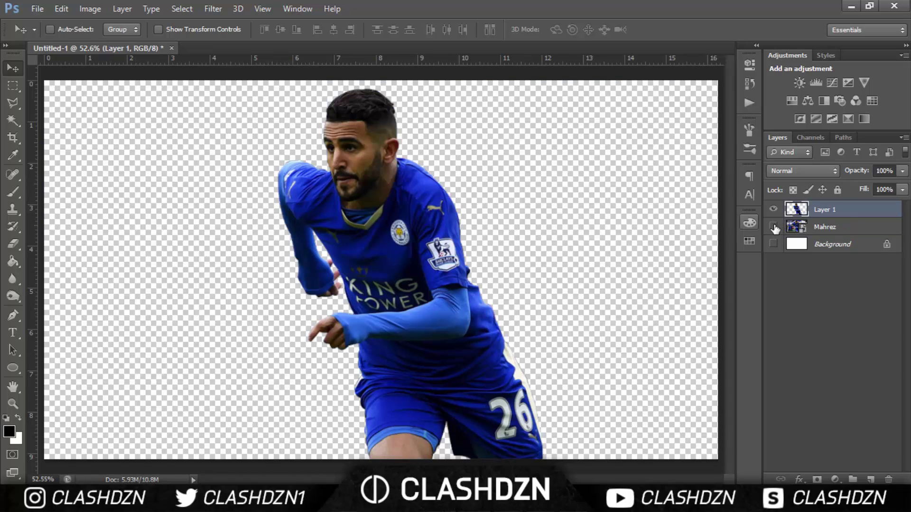
click(773, 226)
click(802, 269)
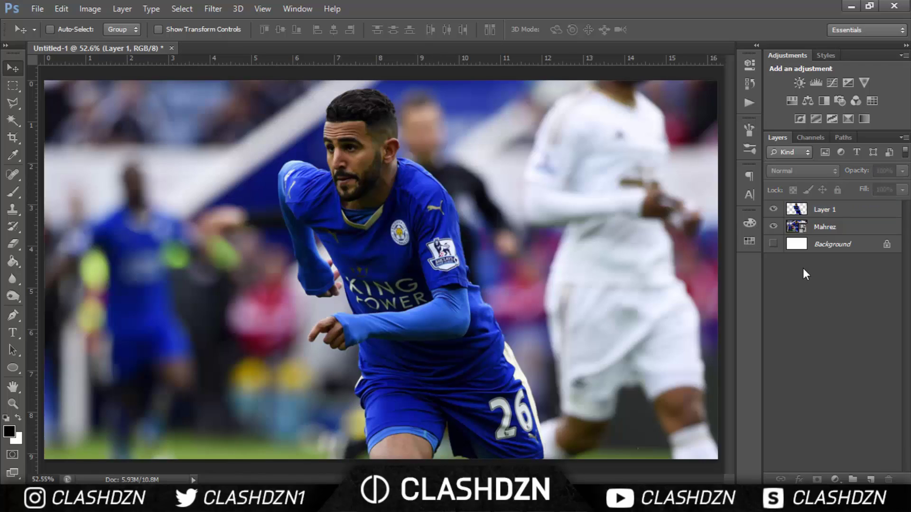
- Apply Reduce Noise to the footballer cutout with strength 10, preserve details 7%, reduce color noise 80% and sharpen details 0%
click(807, 213)
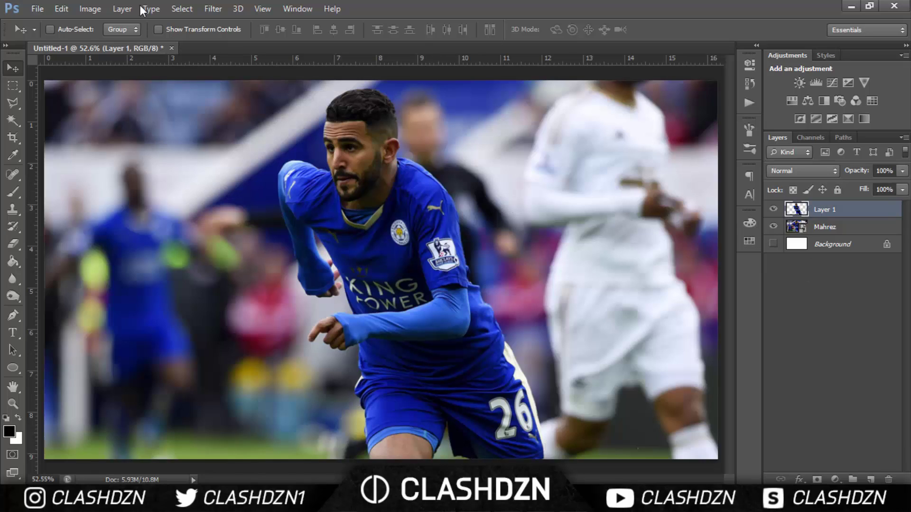
click(215, 9)
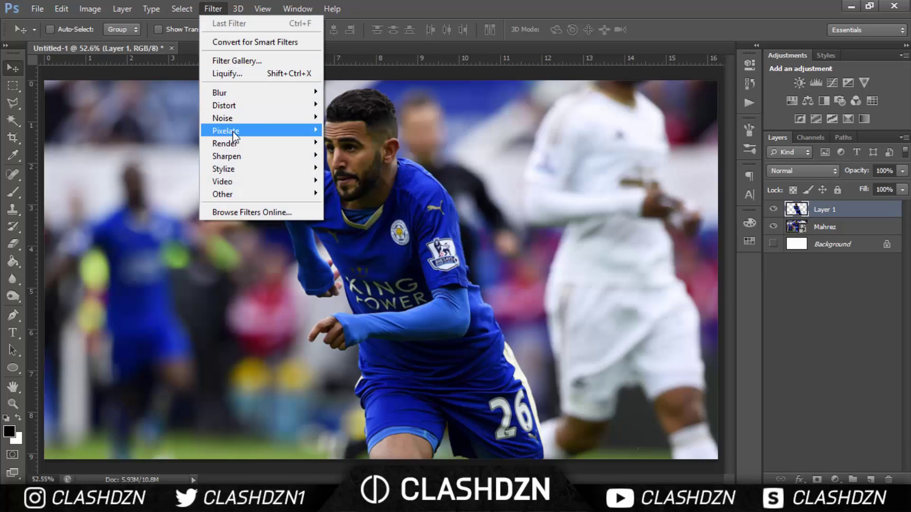
mouse_move(228, 118)
click(363, 166)
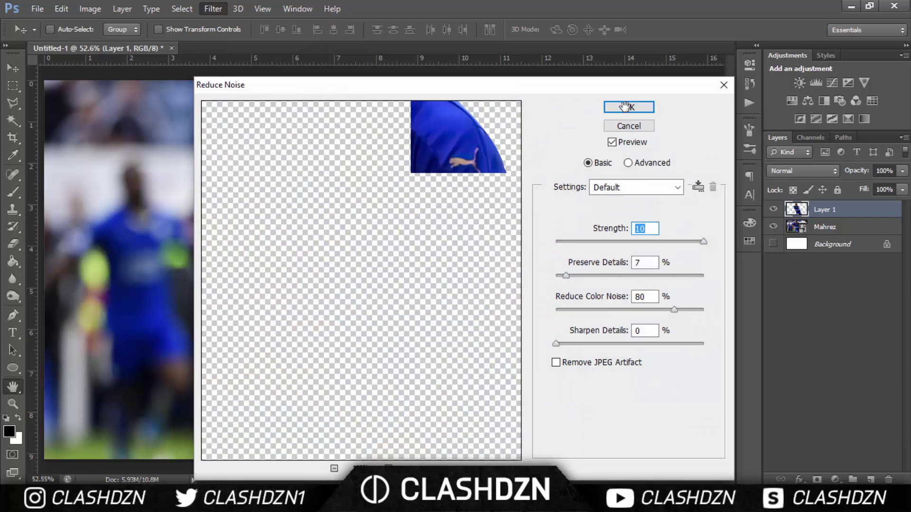
click(628, 108)
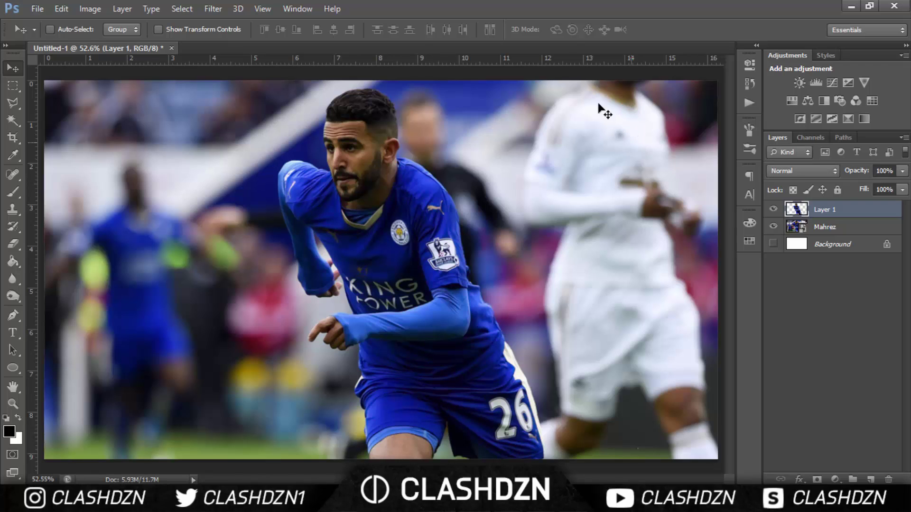
- Apply Reduce Noise to the cutout layer a second time with the same settings, checking the face in the preview
click(205, 10)
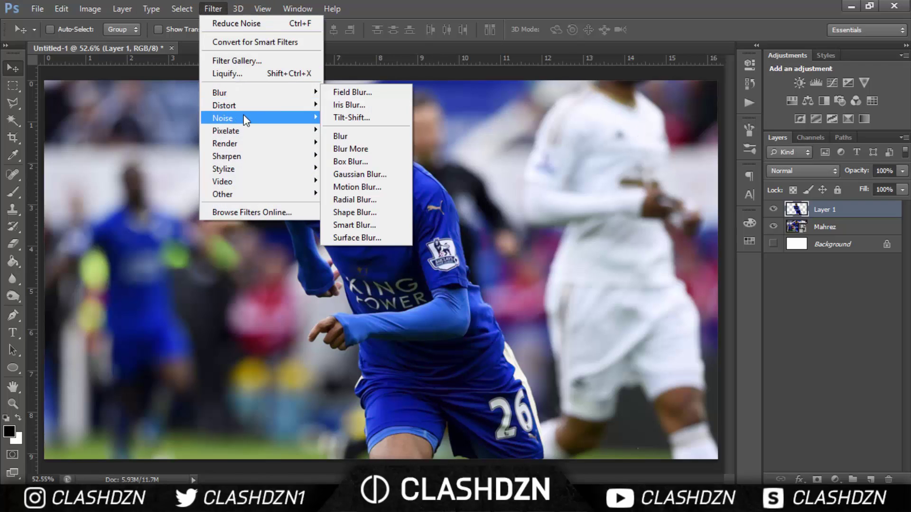
mouse_move(242, 119)
click(356, 167)
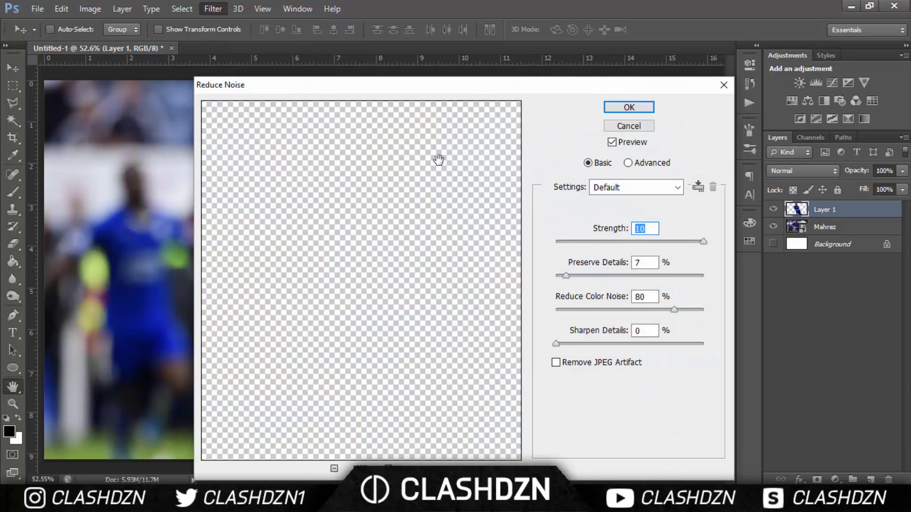
drag(439, 160, 475, 264)
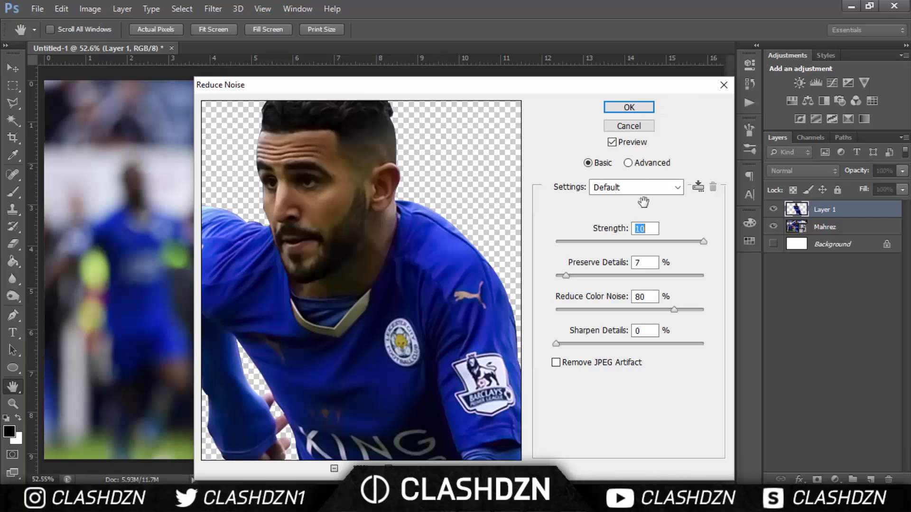
click(628, 112)
- Duplicate the Mahrez photo layer, rasterize the copy and hide the original photo layer
click(834, 227)
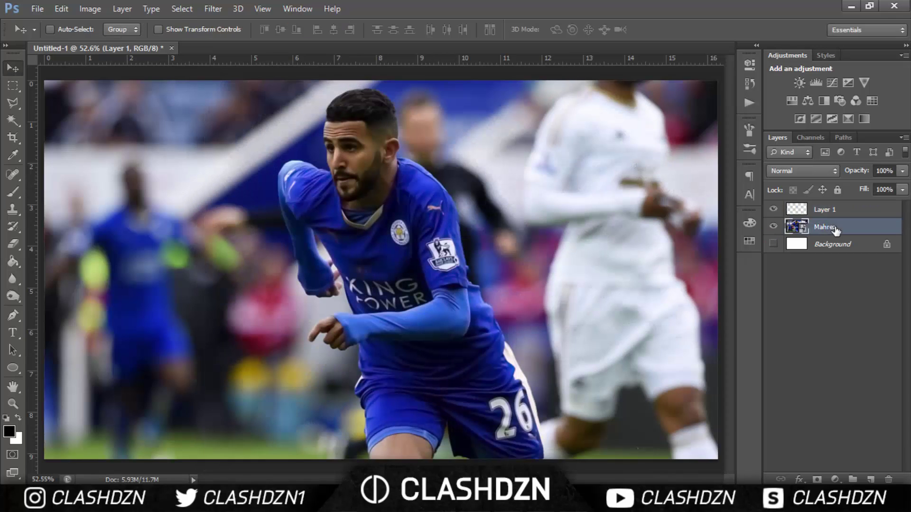
key(ctrl+j)
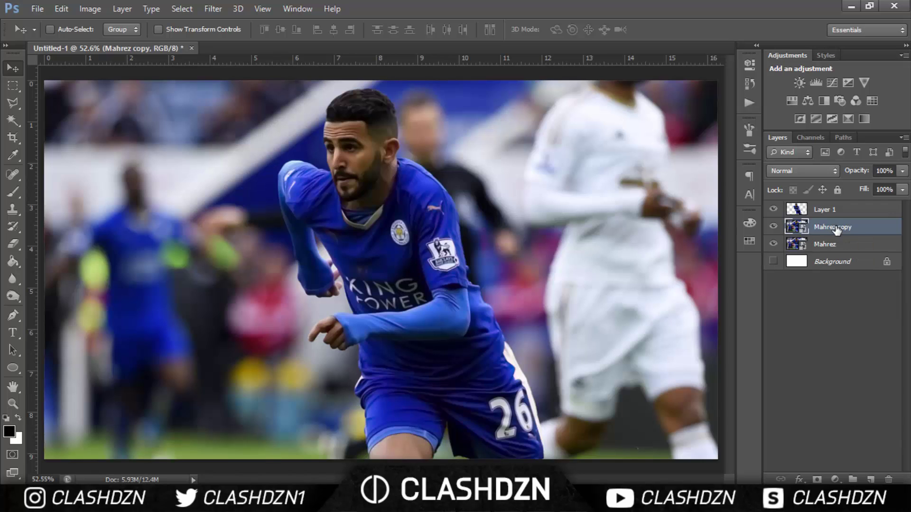
right_click(836, 230)
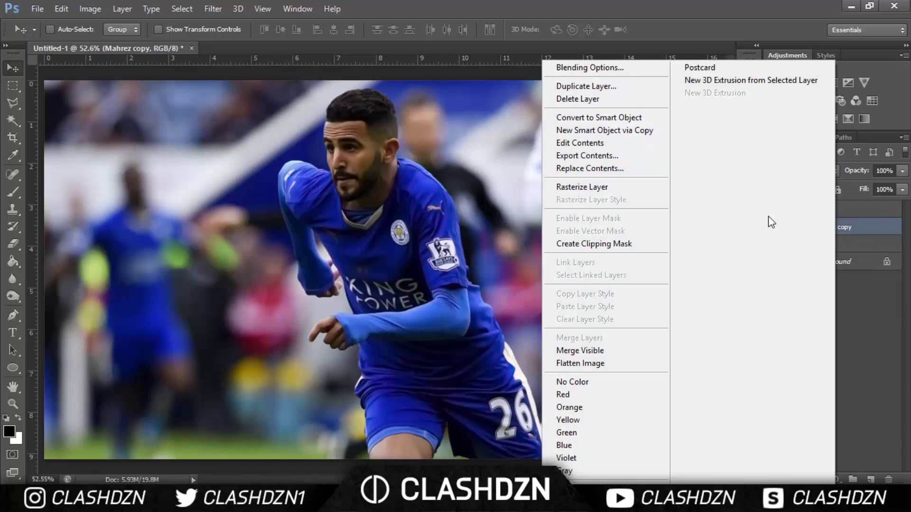
click(617, 188)
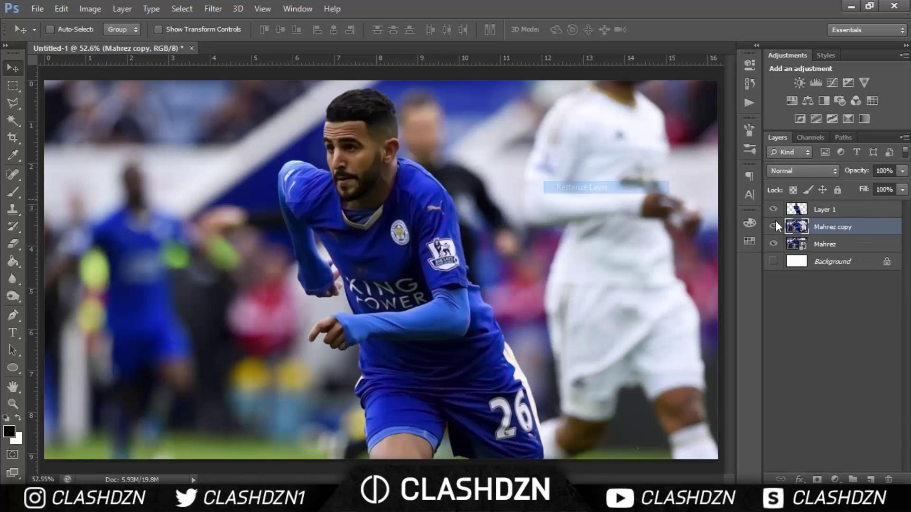
click(808, 289)
- Try to apply the Reduce Noise filter to the rasterized Mahrez copy layer
click(819, 233)
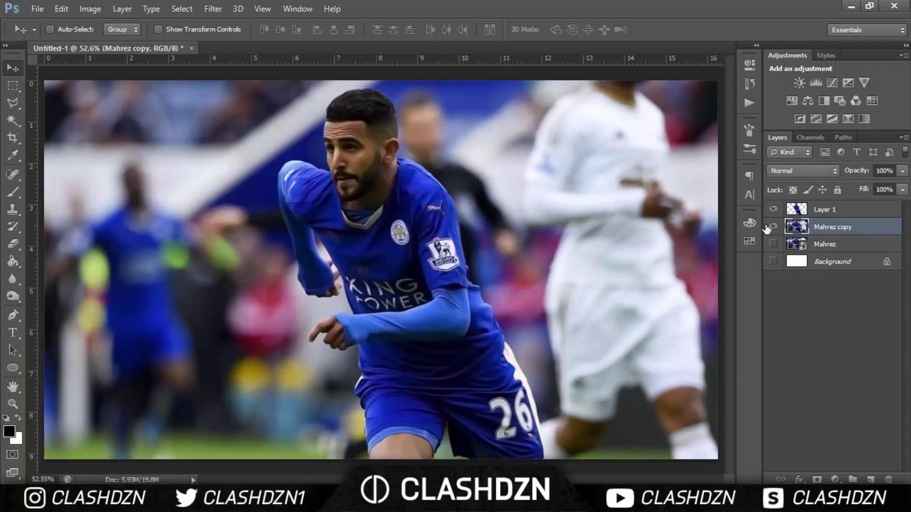
key(ctrl+shift+x)
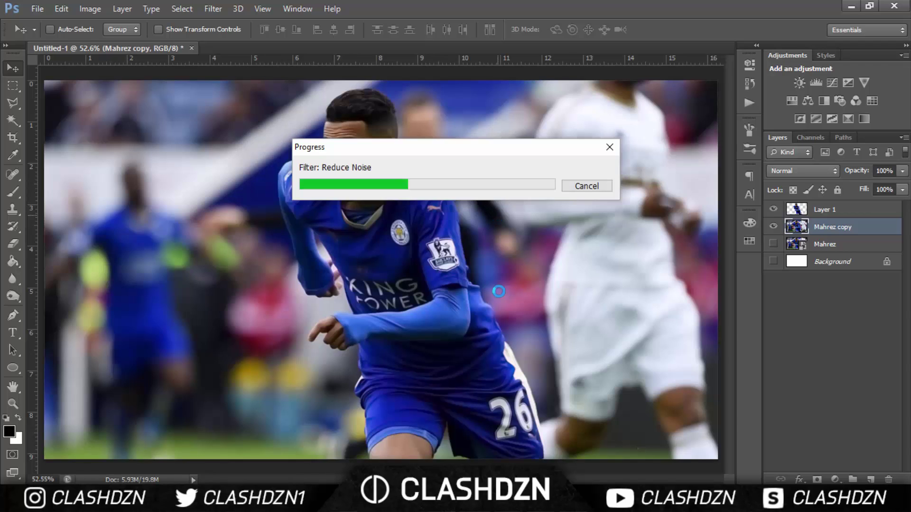
click(587, 186)
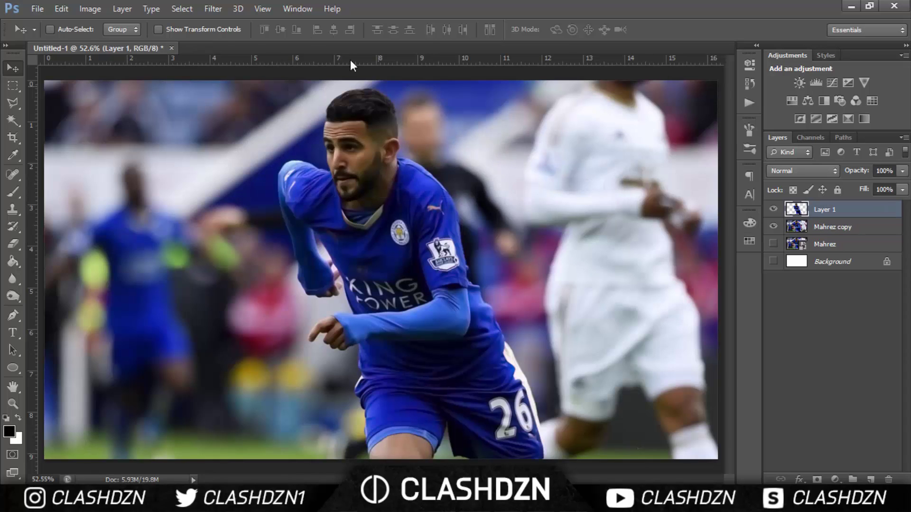
- Apply Smart Sharpen to the cutout layer with amount 30%, radius 10.0 px and Gaussian Blur removal
click(213, 9)
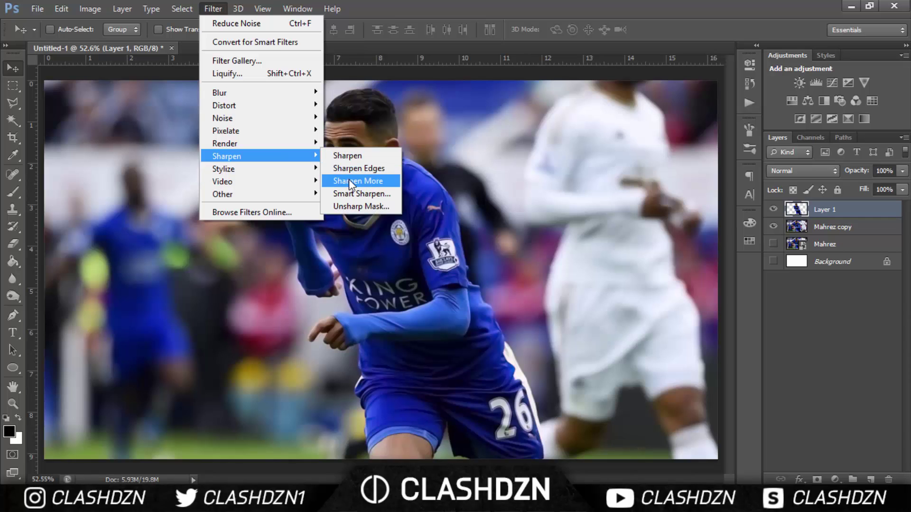
click(351, 192)
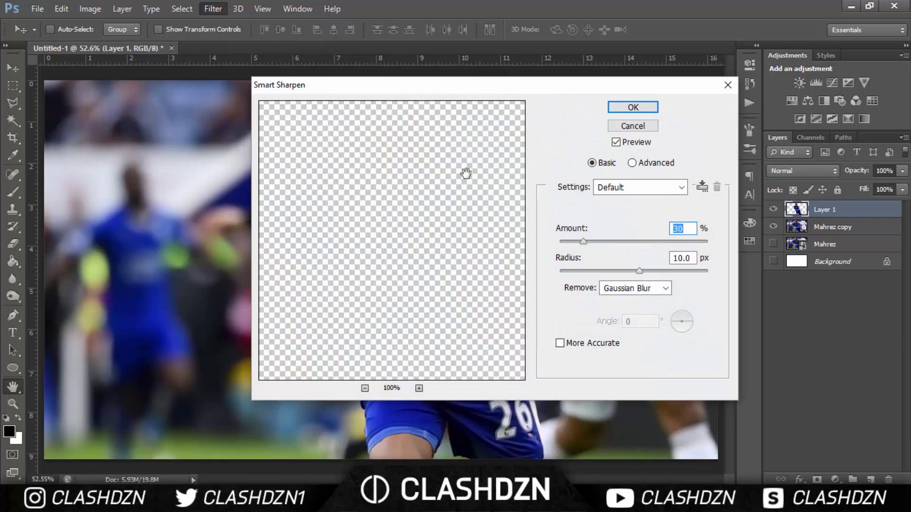
drag(455, 244, 458, 285)
drag(451, 228, 455, 365)
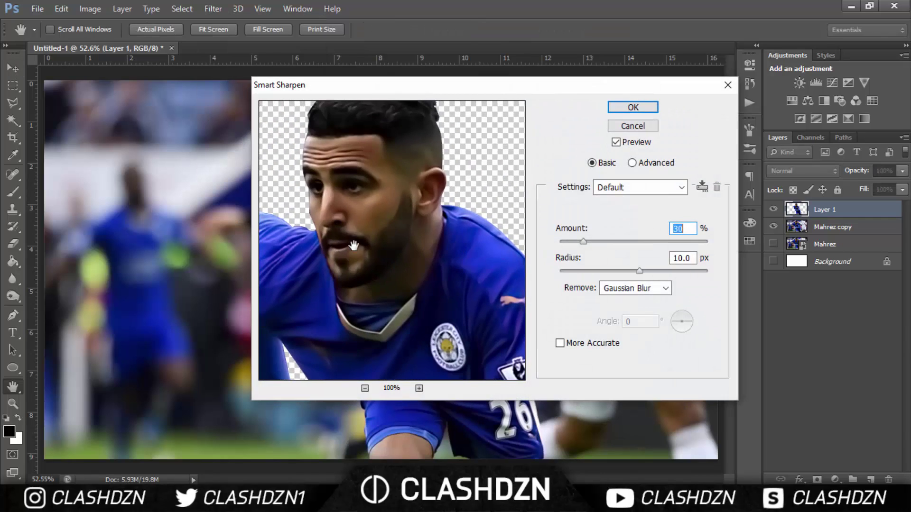
click(617, 107)
click(828, 232)
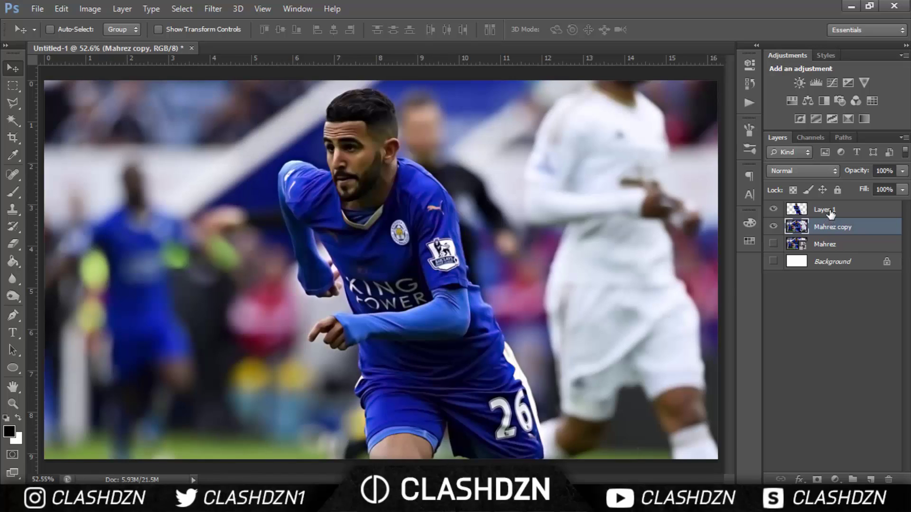
click(829, 213)
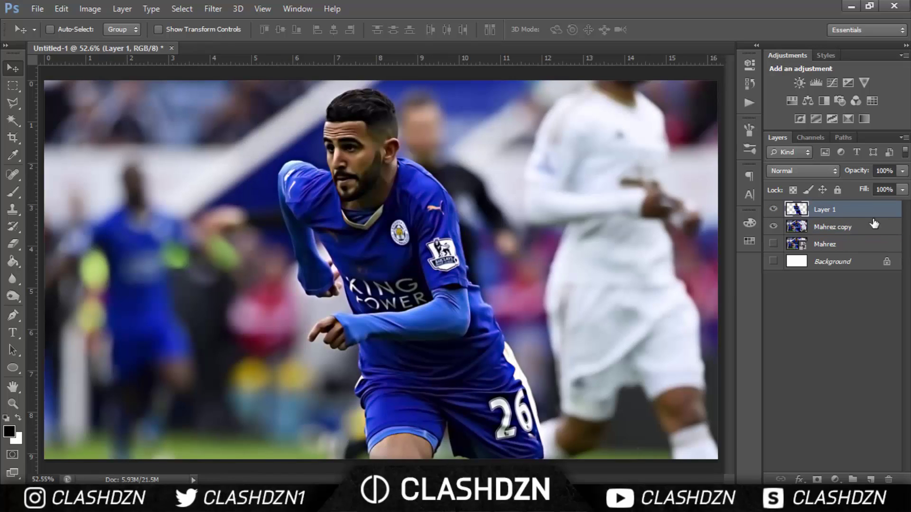
- Show the original Mahrez layer again and apply a Gaussian Blur with a 30.5-pixel radius to the Mahrez copy layer
click(846, 229)
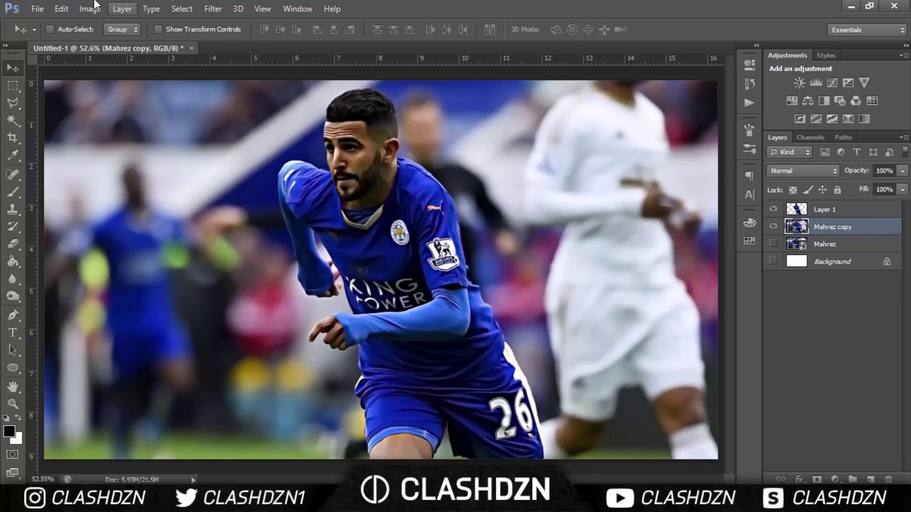
click(773, 245)
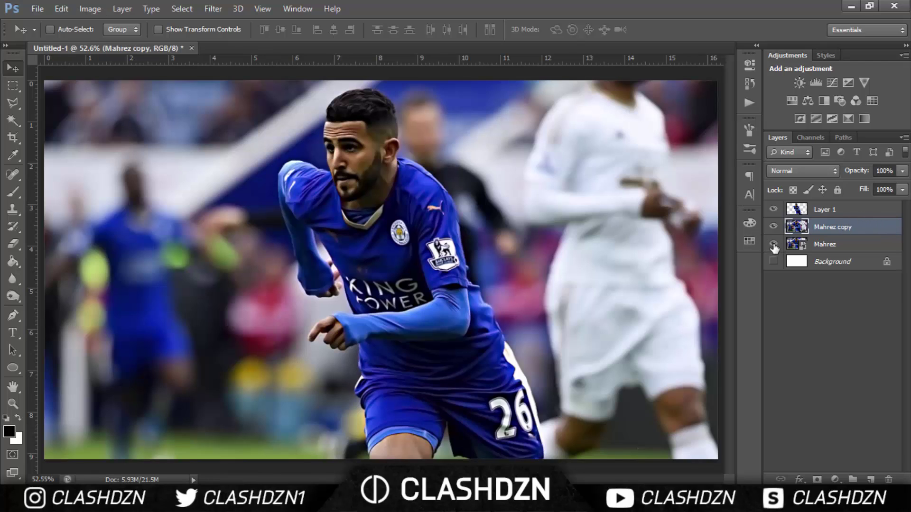
click(220, 10)
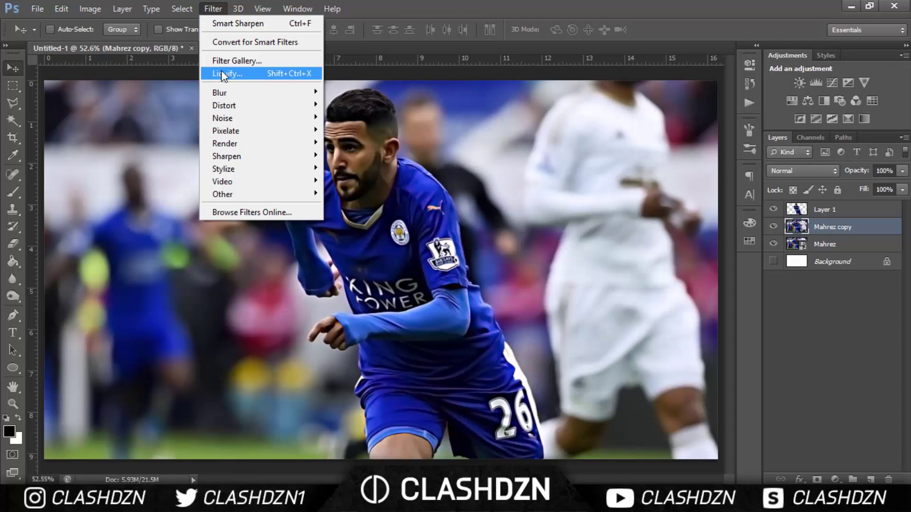
mouse_move(232, 91)
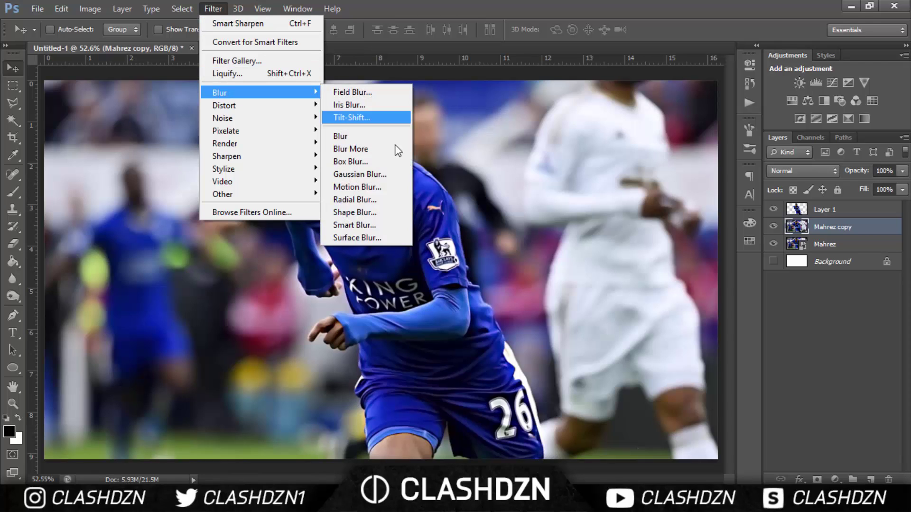
click(379, 173)
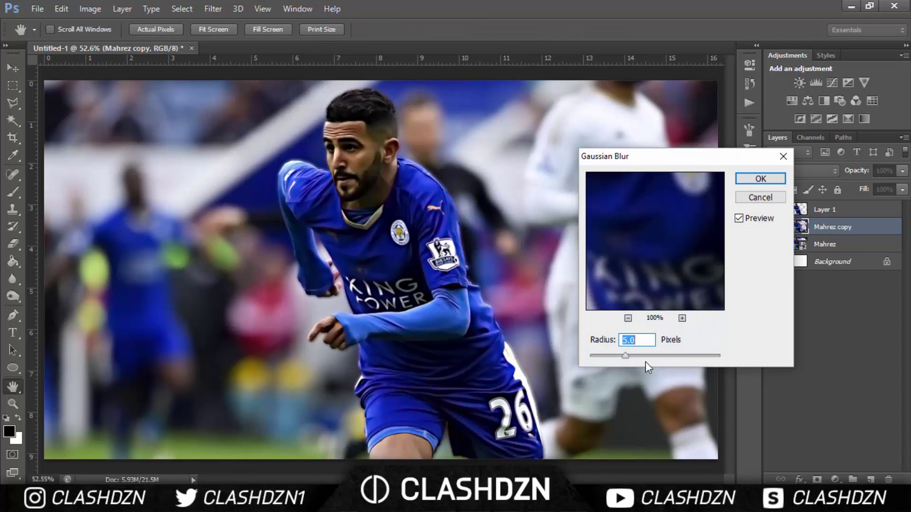
drag(641, 357, 652, 354)
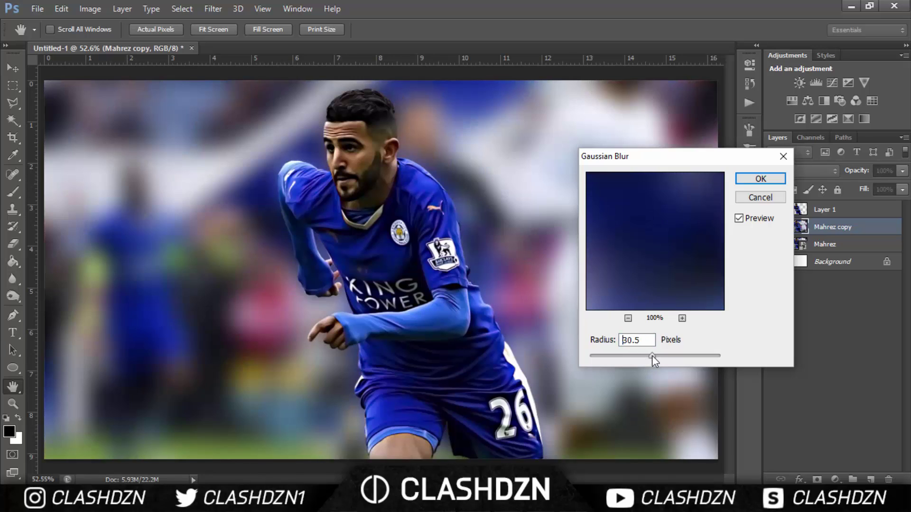
click(758, 179)
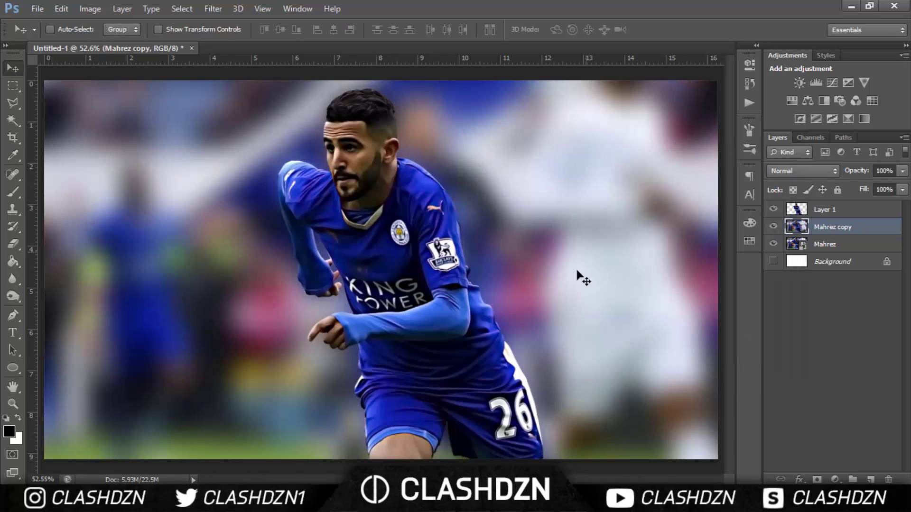
- Add a Brightness/Contrast adjustment directly above the blurred Mahrez copy layer, with brightness -74 and contrast 43
click(834, 211)
click(841, 228)
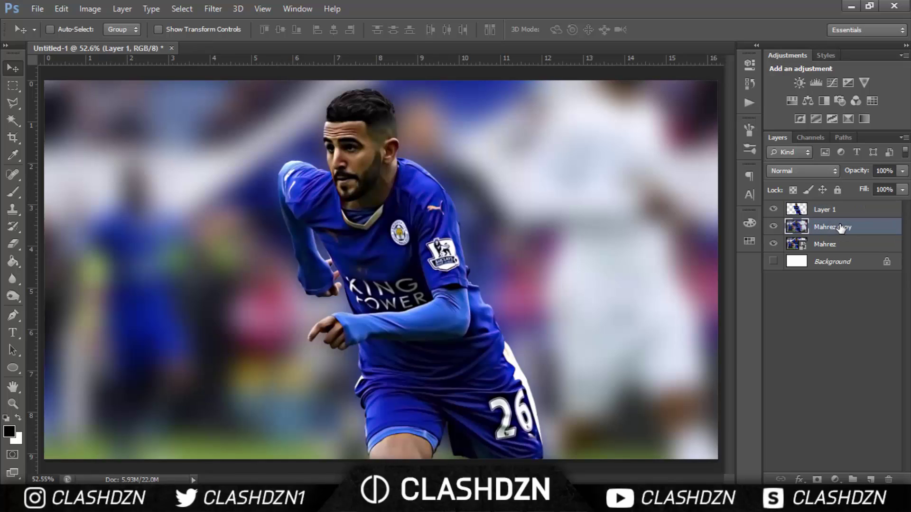
click(799, 83)
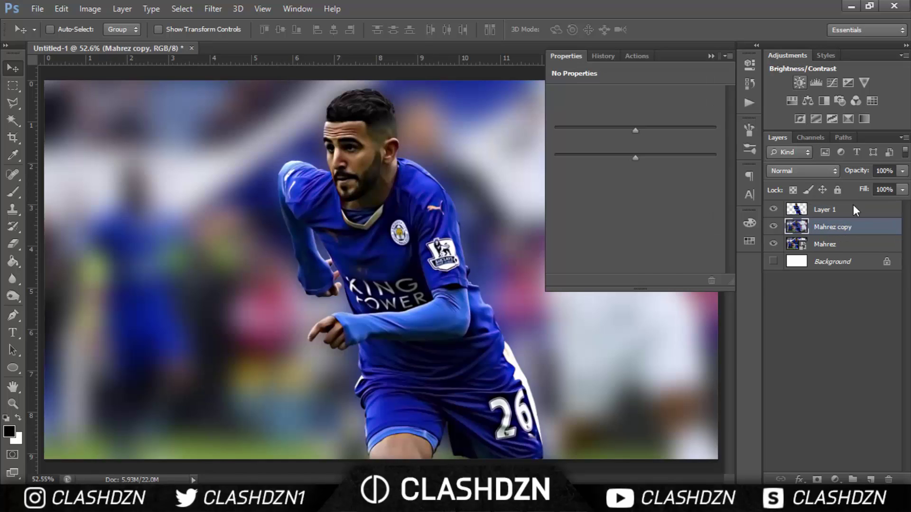
drag(588, 130, 595, 128)
drag(635, 157, 663, 157)
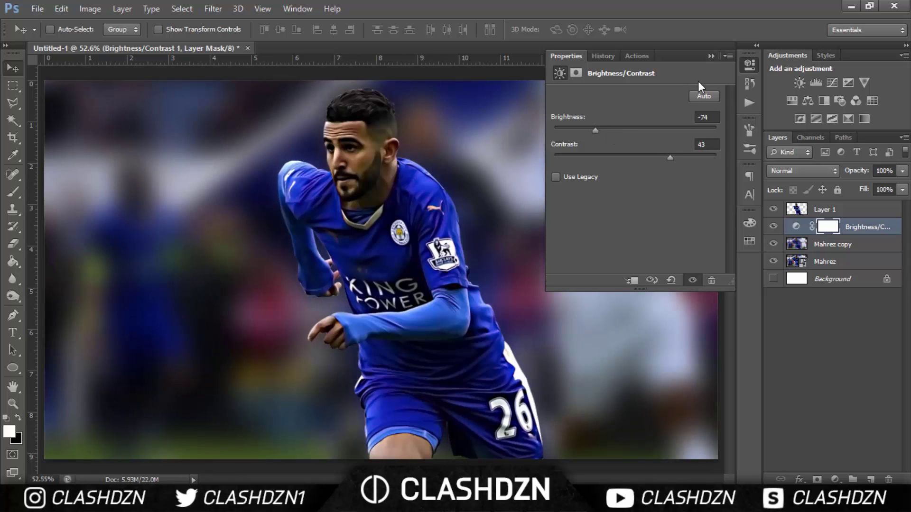
click(707, 58)
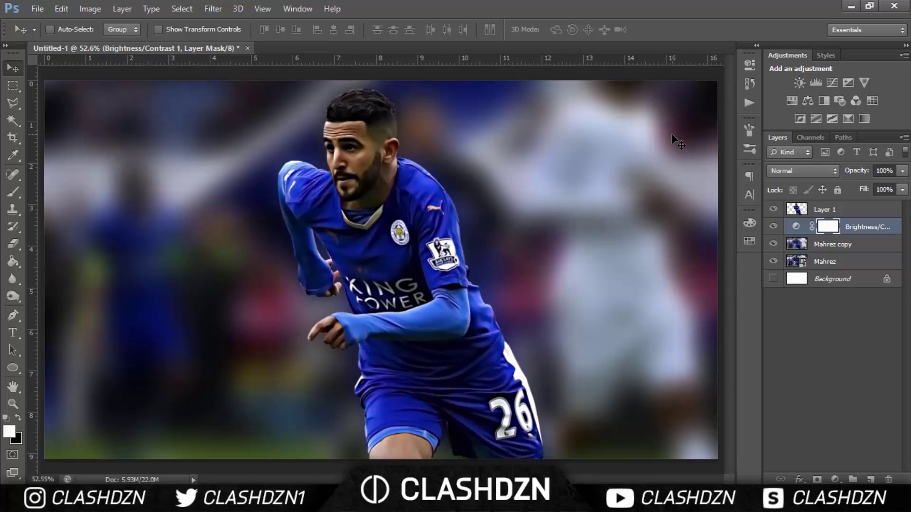
- Apply a Motion Blur to the Mahrez copy layer at an angle of 0° and a distance of 50 pixels
click(833, 247)
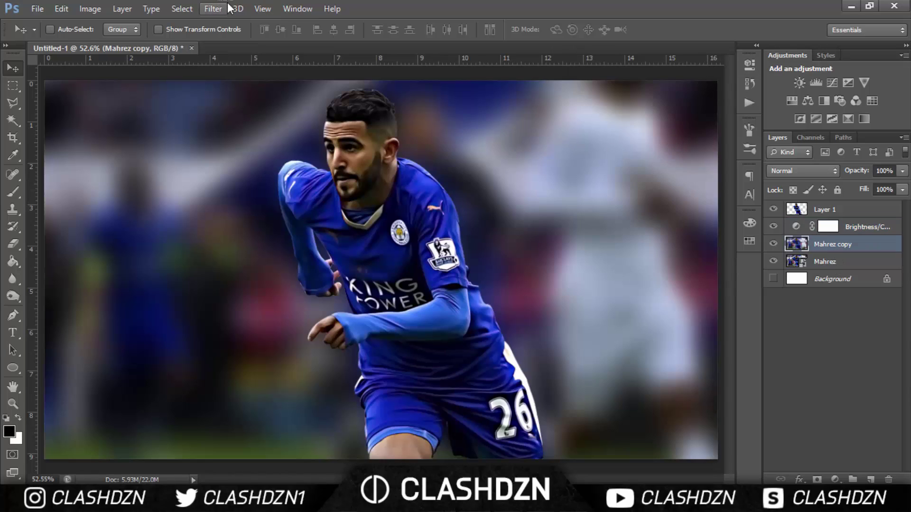
click(214, 9)
mouse_move(258, 89)
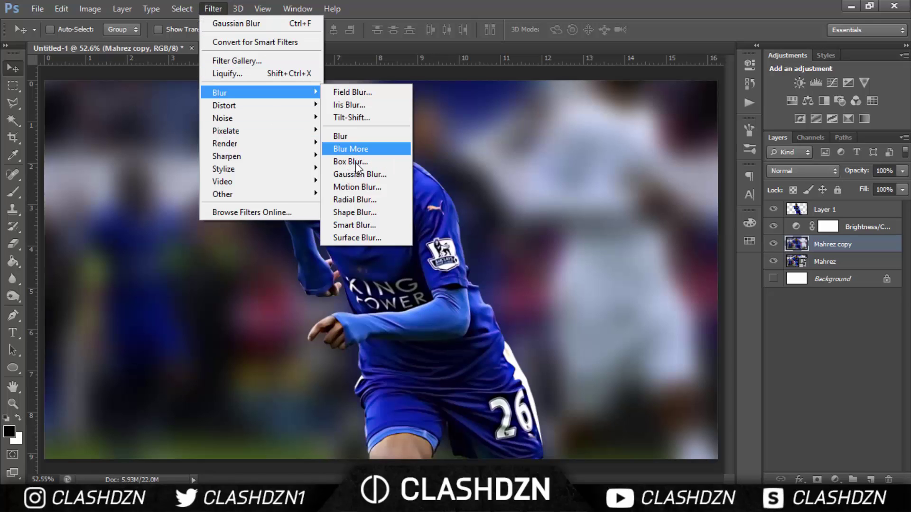
click(364, 187)
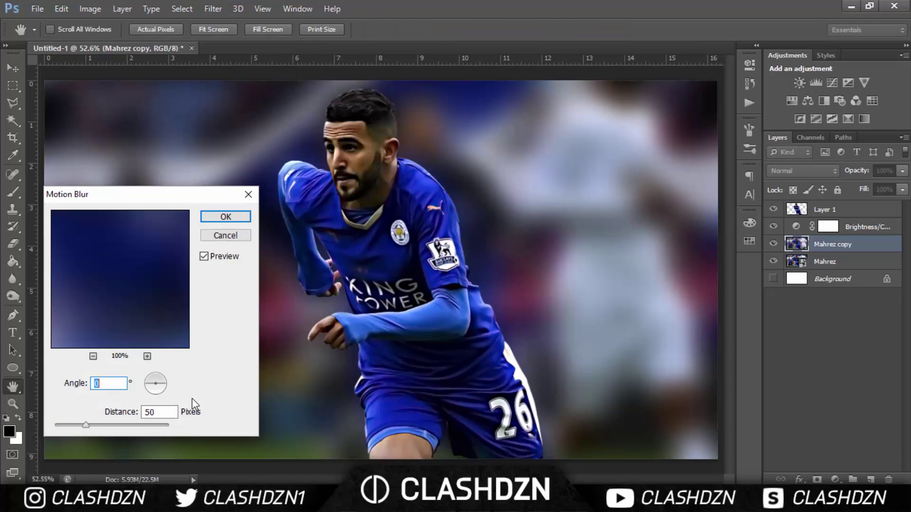
key(Return)
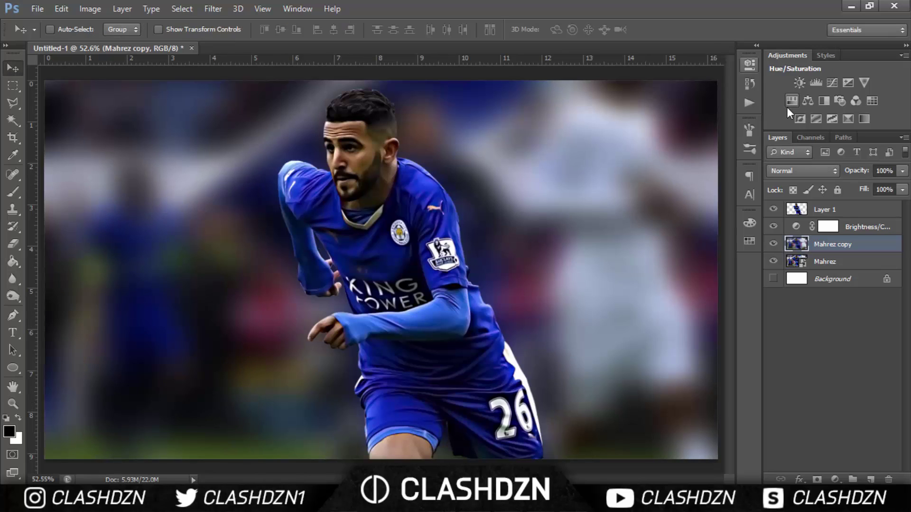
key(XF86MonBrightnessUp)
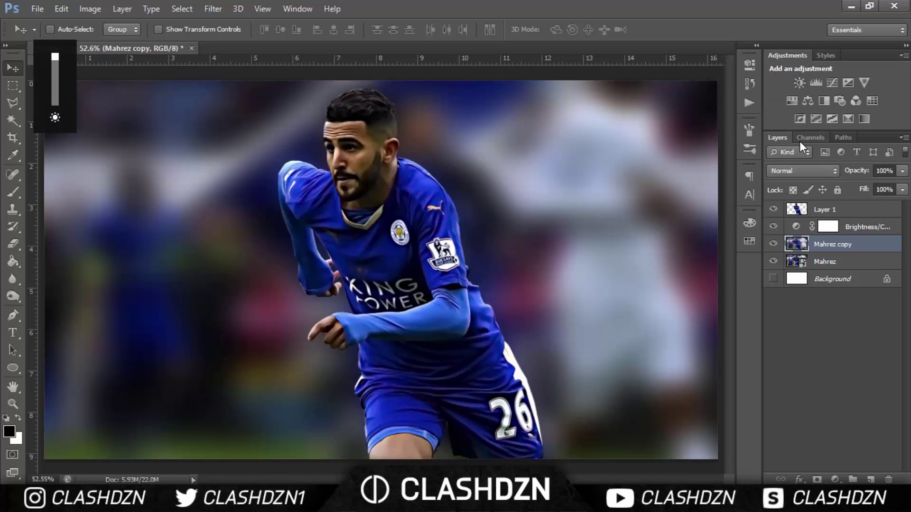
- Create a new layer above Layer 1 and set up a soft round brush with white as the foreground colour
click(870, 207)
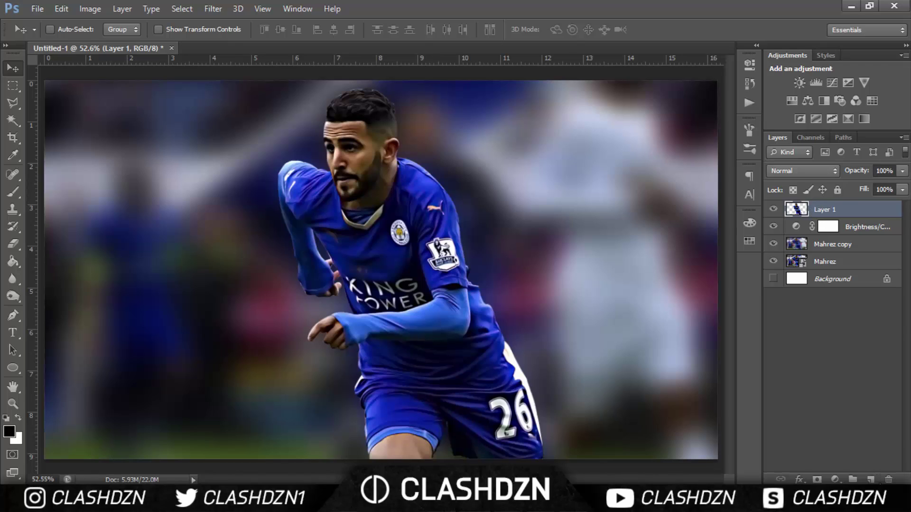
click(870, 479)
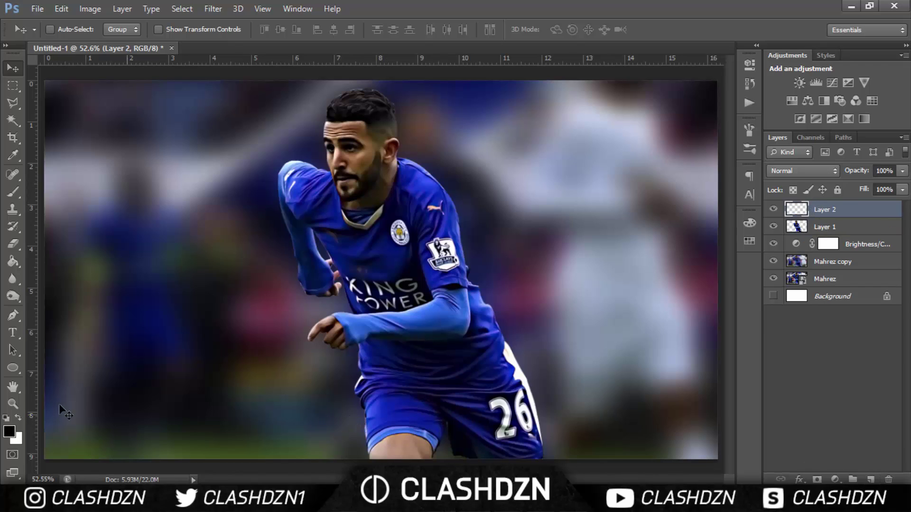
key(b)
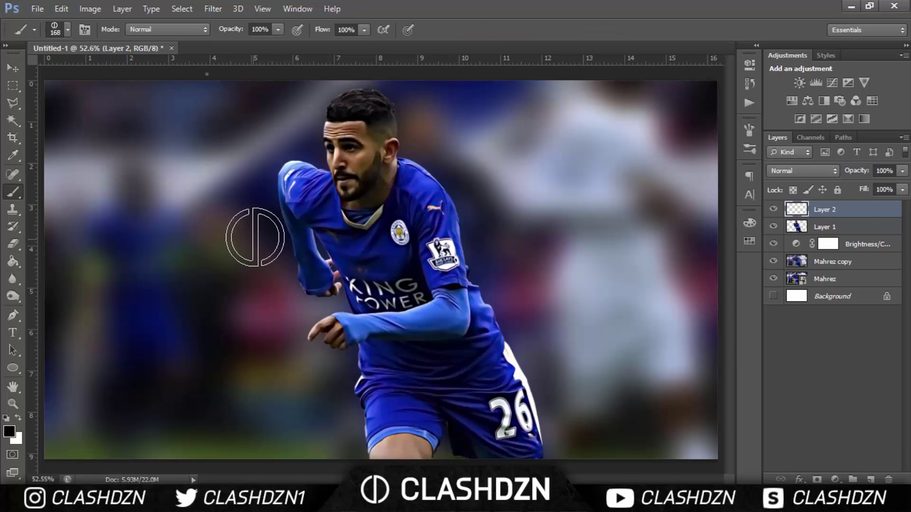
right_click(271, 147)
click(237, 185)
click(183, 201)
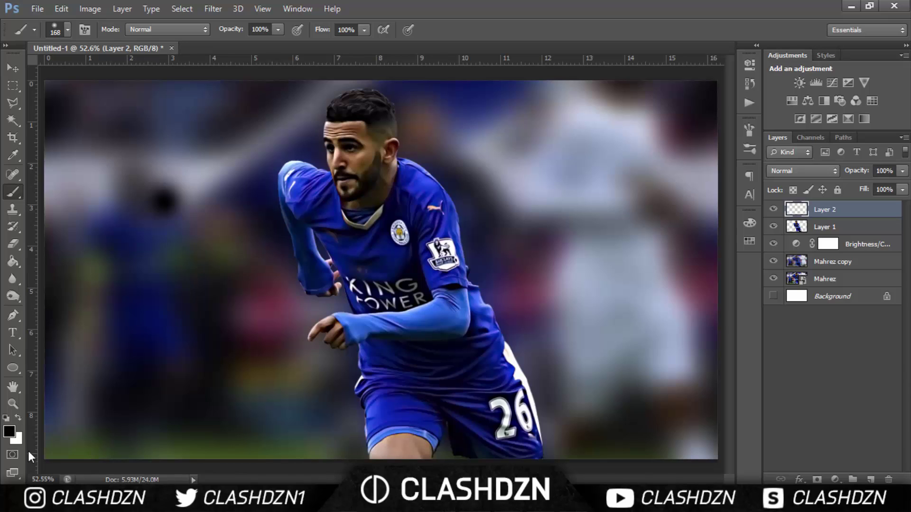
key(ctrl+z)
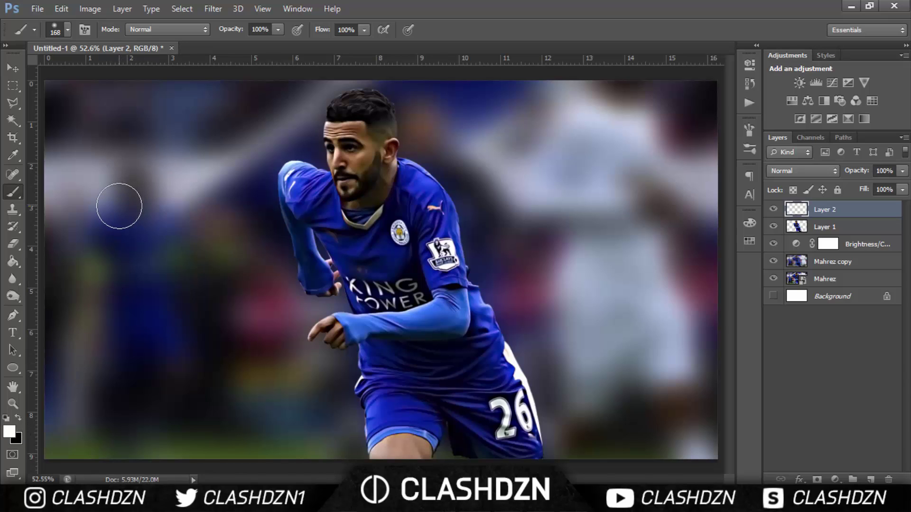
- Enlarge the soft brush to 1900 px and paint one white glow over the image's upper-left corner on Layer 2
key(ctrl+minus)
key(ctrl+minus)
key(ctrl+minus)
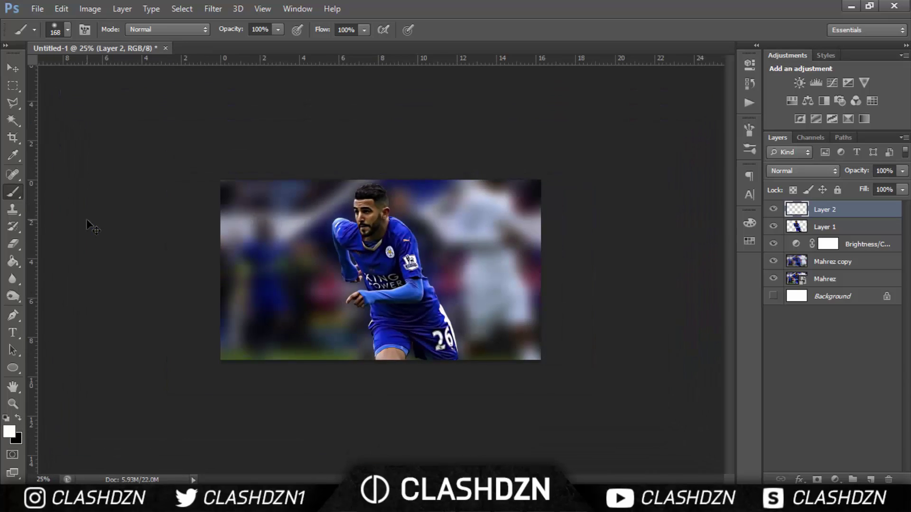
key(bracketright)
key(bracketright)
key(bracketright)
key(bracketright)
key(bracketright)
key(bracketright)
key(bracketright)
key(bracketright)
key(bracketright)
key(bracketright)
key(bracketright)
key(bracketright)
key(bracketright)
key(bracketright)
key(bracketright)
key(bracketright)
key(bracketright)
key(bracketright)
key(bracketright)
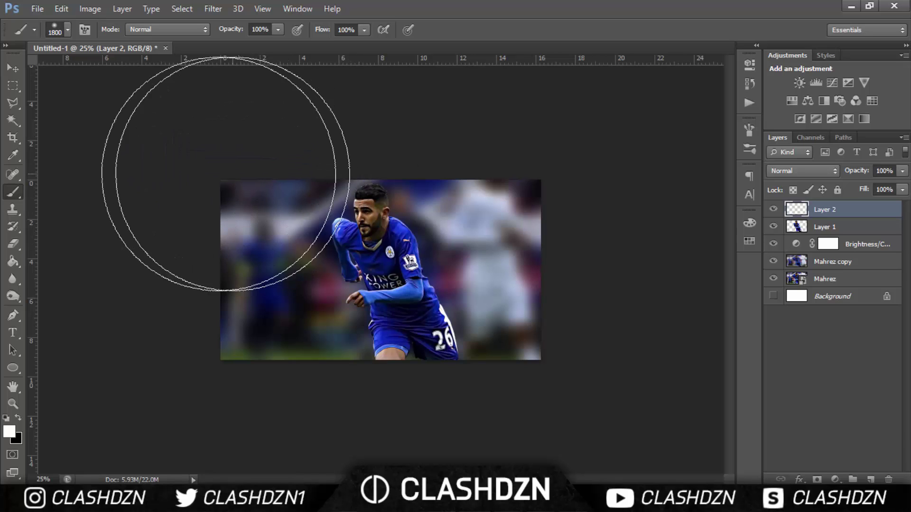
key(bracketright)
click(225, 160)
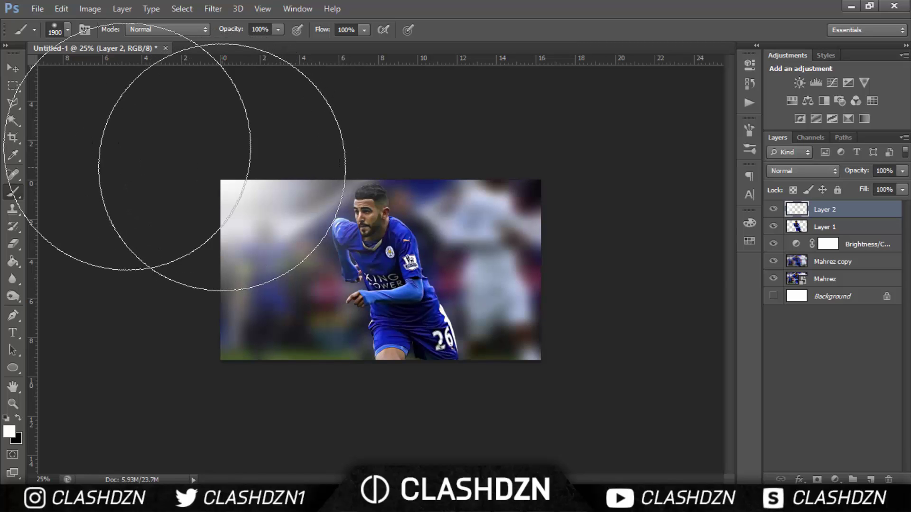
- Reduce the opacity of the white glow layer to 28% and compare the image with and without it
click(12, 71)
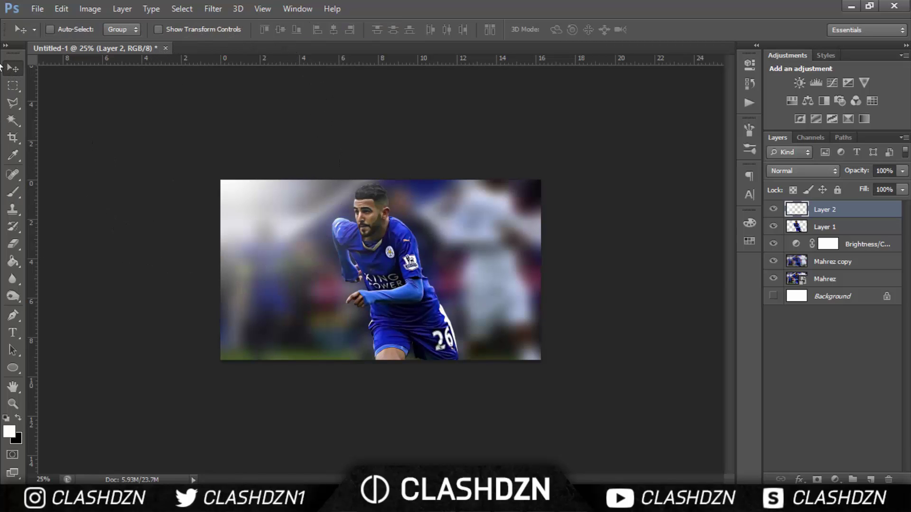
key(ctrl+0)
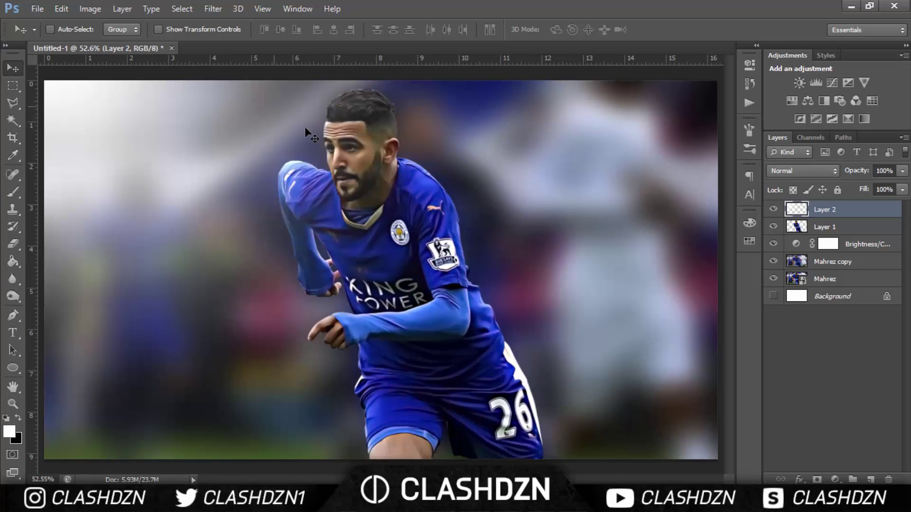
click(902, 171)
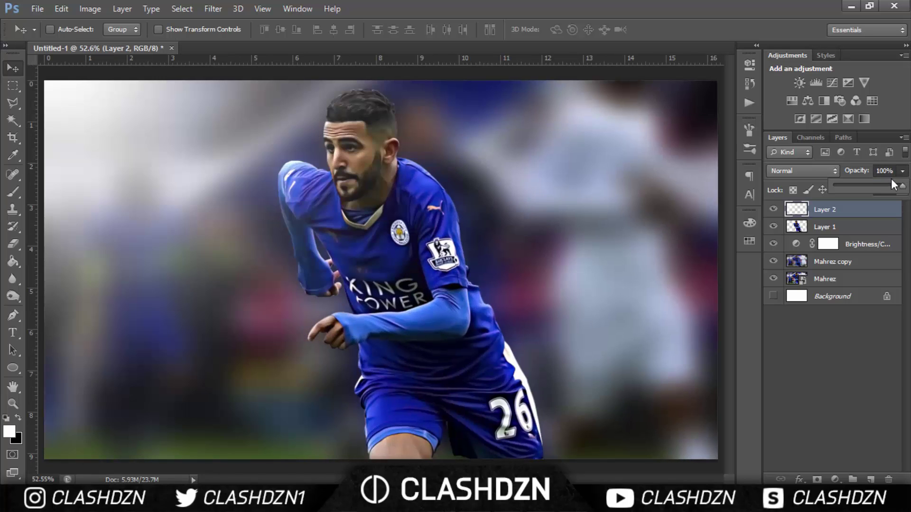
drag(873, 182, 853, 184)
click(773, 210)
click(774, 210)
click(773, 210)
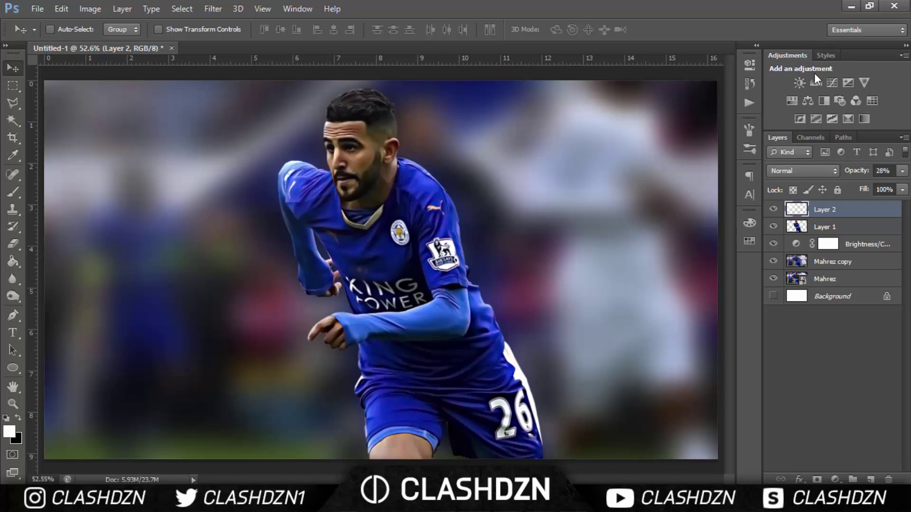
- Add a Black & White adjustment above Layer 2 with Reds, Yellows, Greens, Cyans and Blues all at 0
click(297, 9)
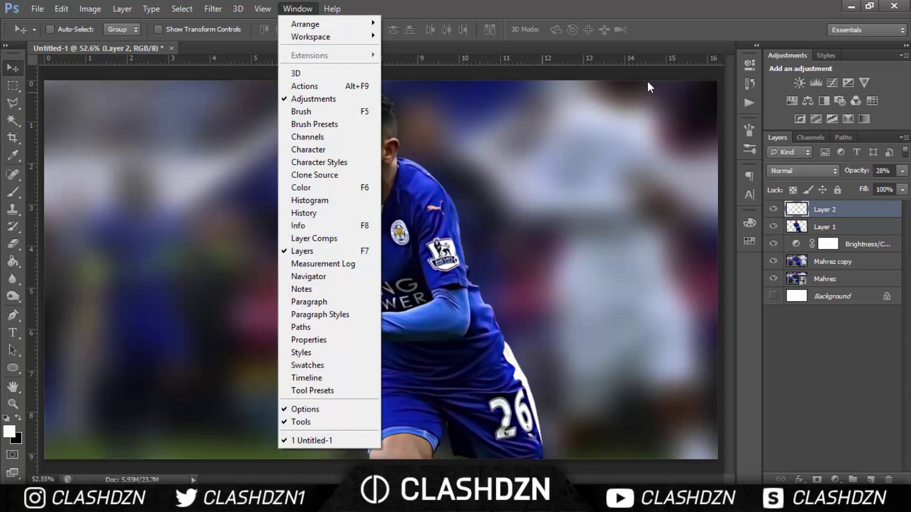
click(827, 97)
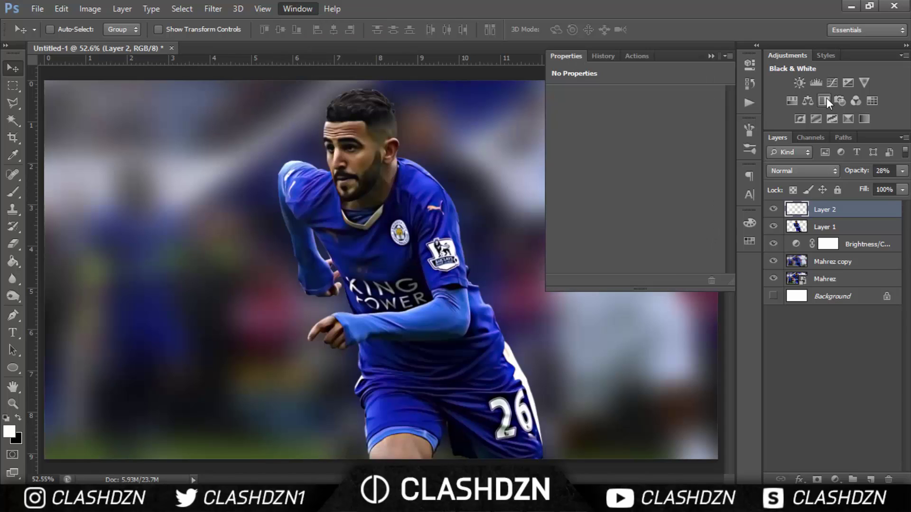
click(707, 134)
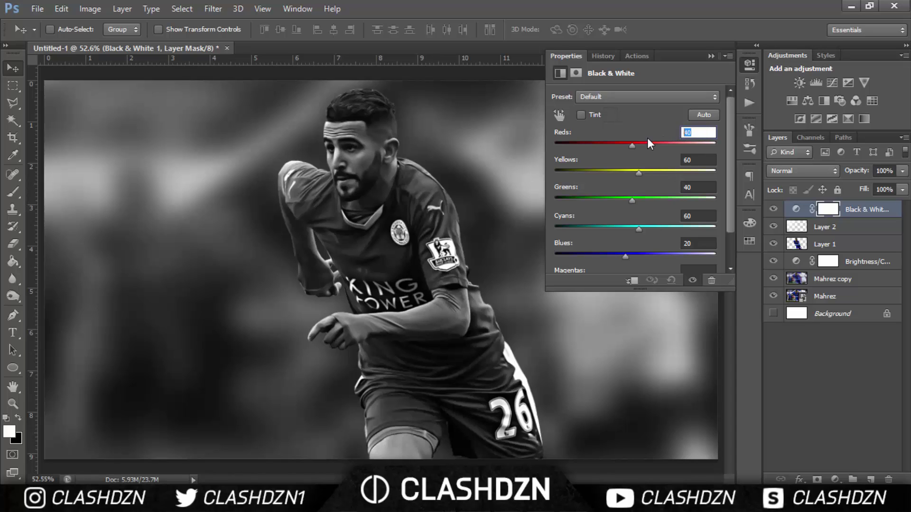
text(0)
key(Tab)
text(0)
key(Tab)
text(0)
key(Tab)
text(0)
key(Tab)
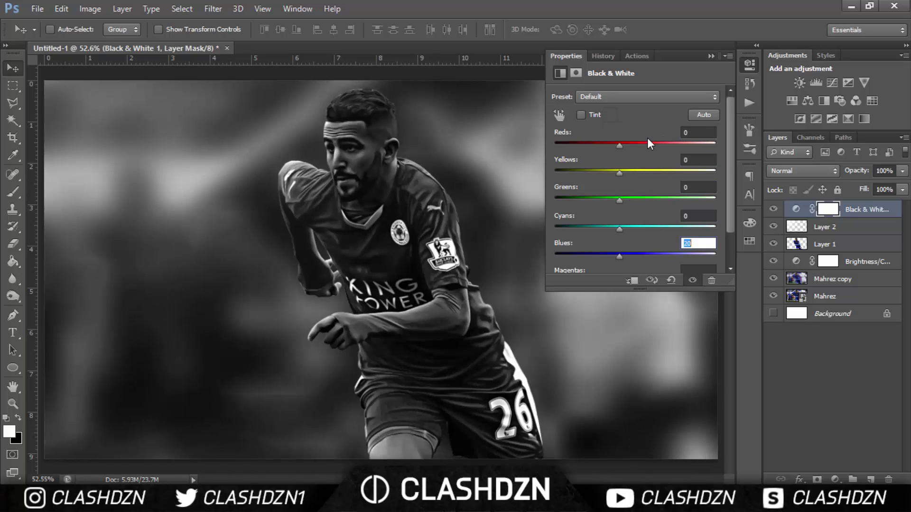
text(0)
- Set the Black & White adjustment layer to Overlay blending at 45% opacity, comparing the image with and without it
click(819, 171)
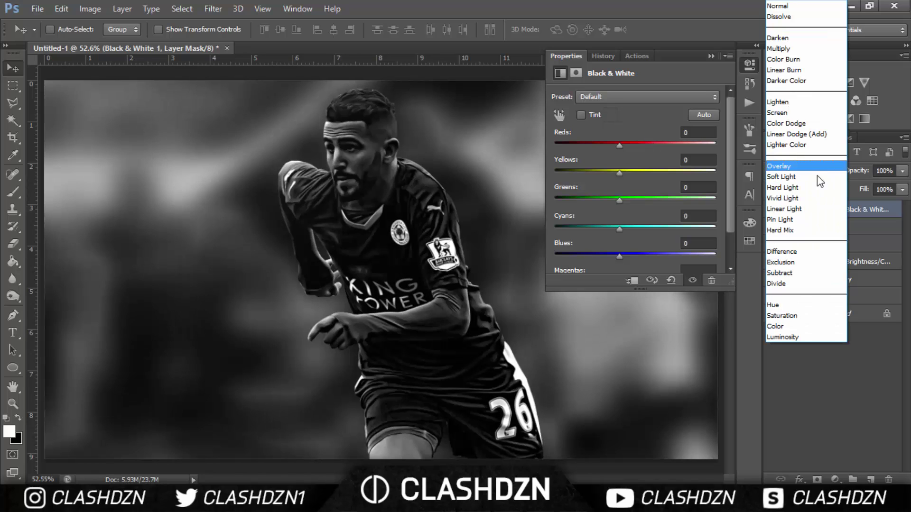
click(816, 167)
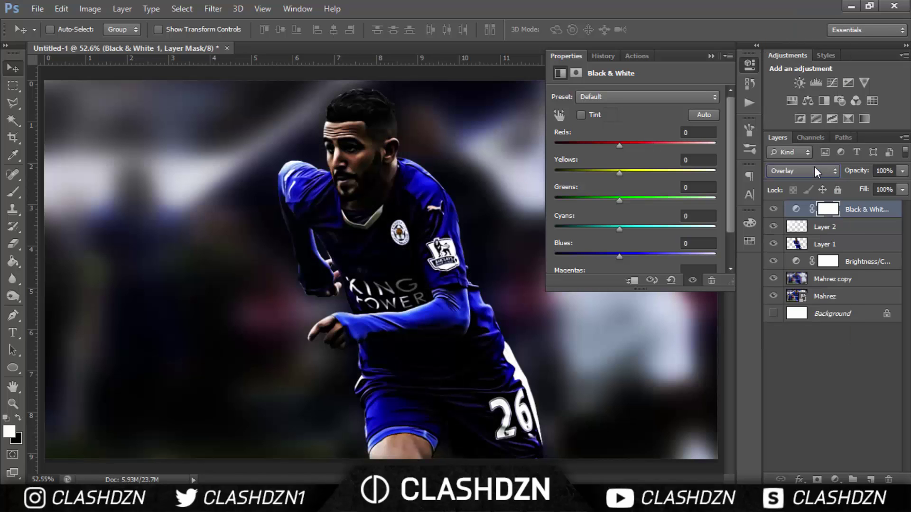
click(902, 172)
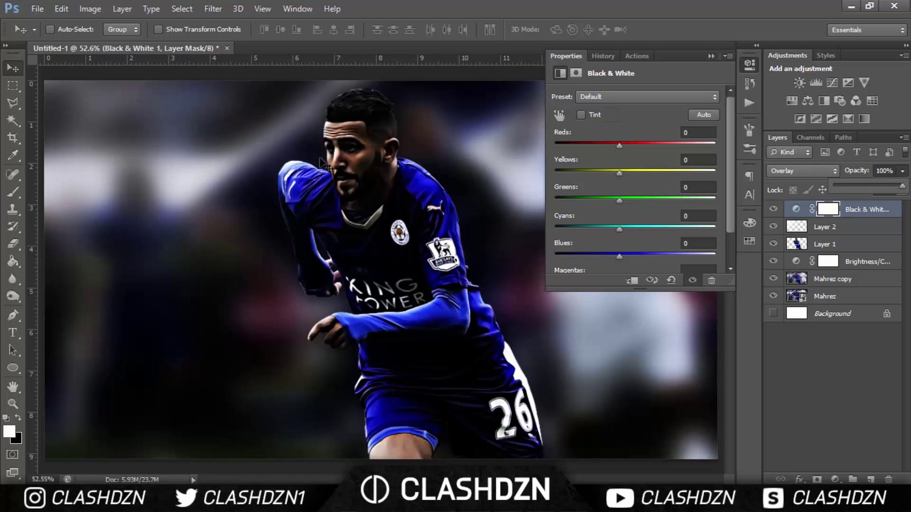
click(864, 185)
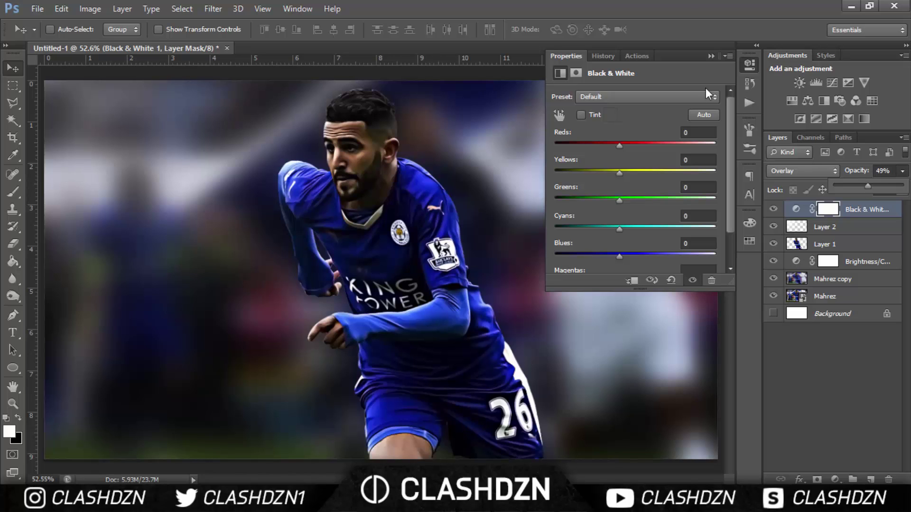
click(712, 56)
click(774, 209)
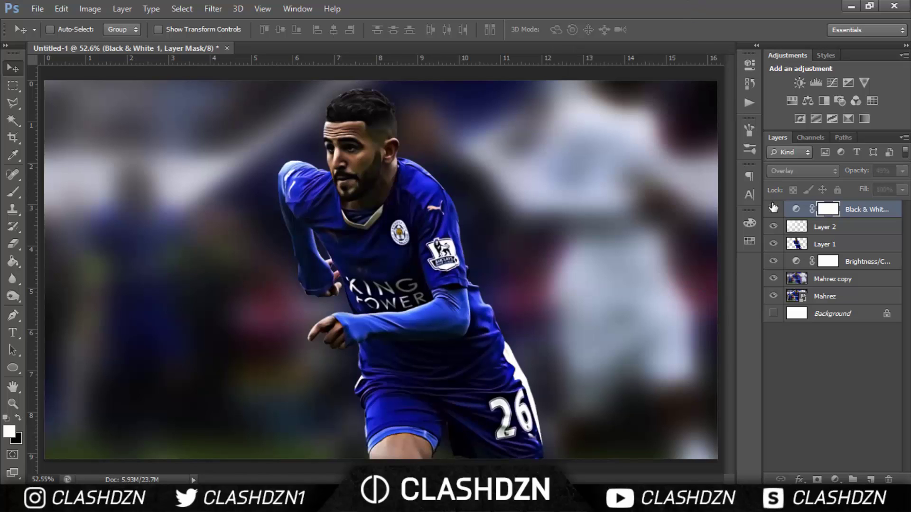
click(773, 209)
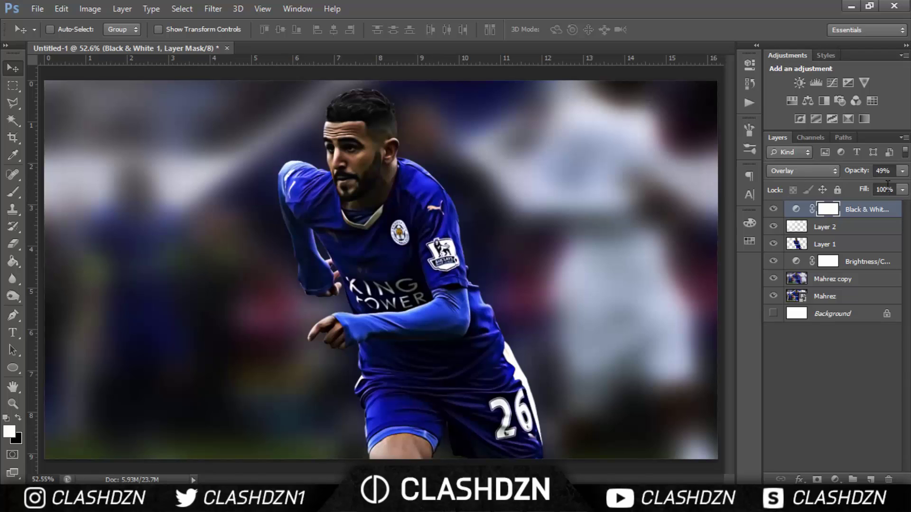
drag(867, 176, 871, 218)
- Add a Hue/Saturation adjustment above the Black & White layer and set its saturation to -100
click(863, 316)
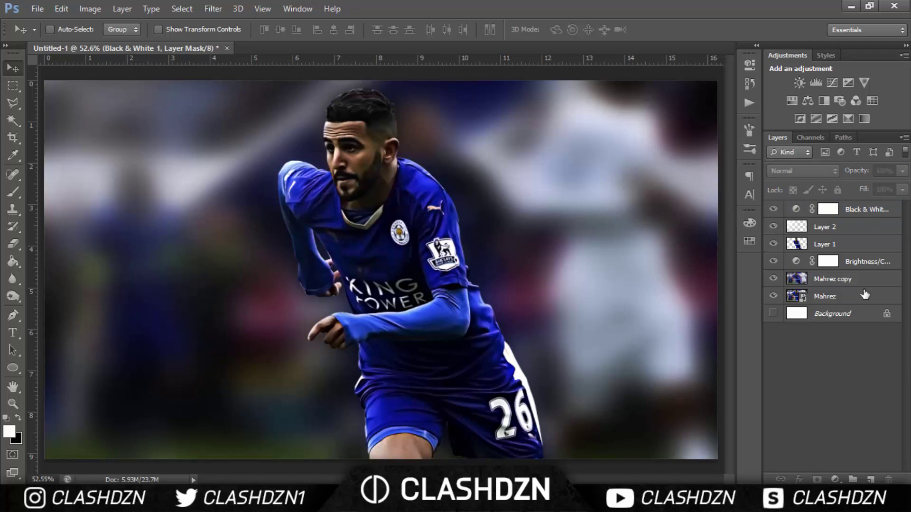
click(861, 210)
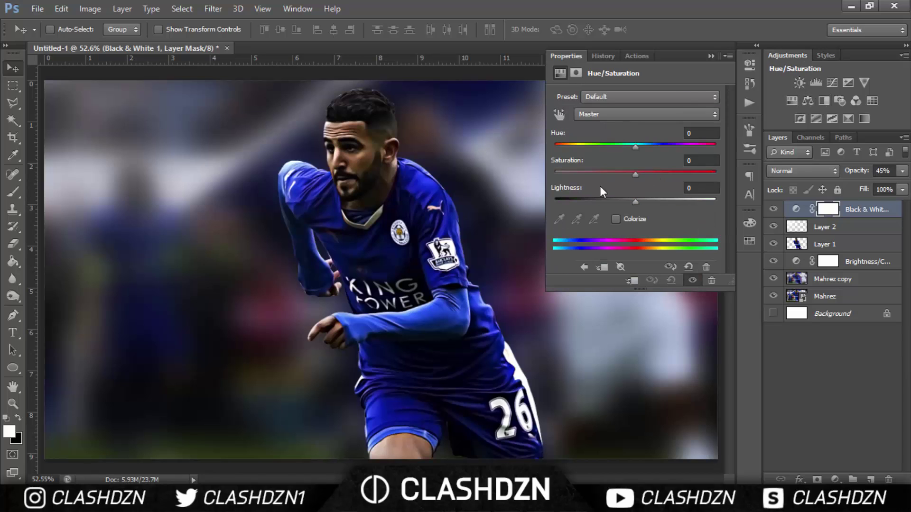
drag(623, 174, 488, 180)
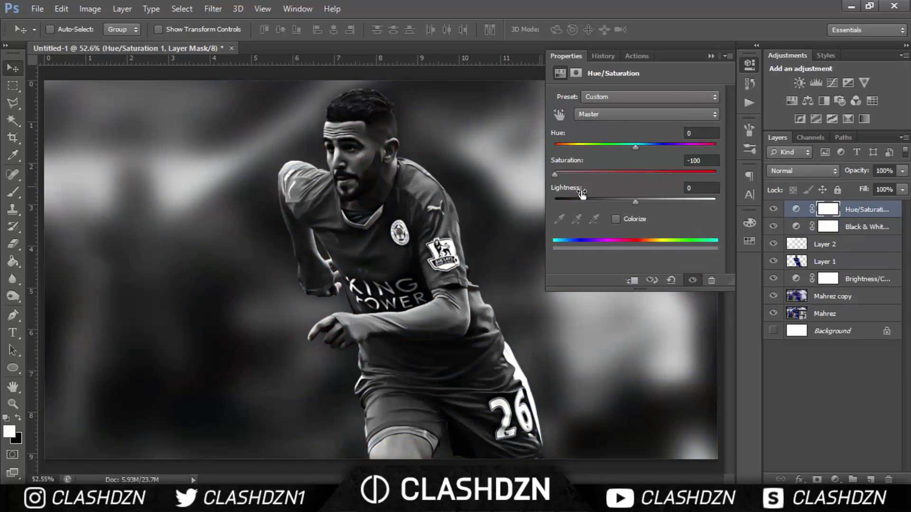
- Bring back the footballer's colour by loading Layer 1's outline as a selection, painting it black on the Hue/Saturation mask with a 1700 px brush, and deselecting
ctrl+click(800, 262)
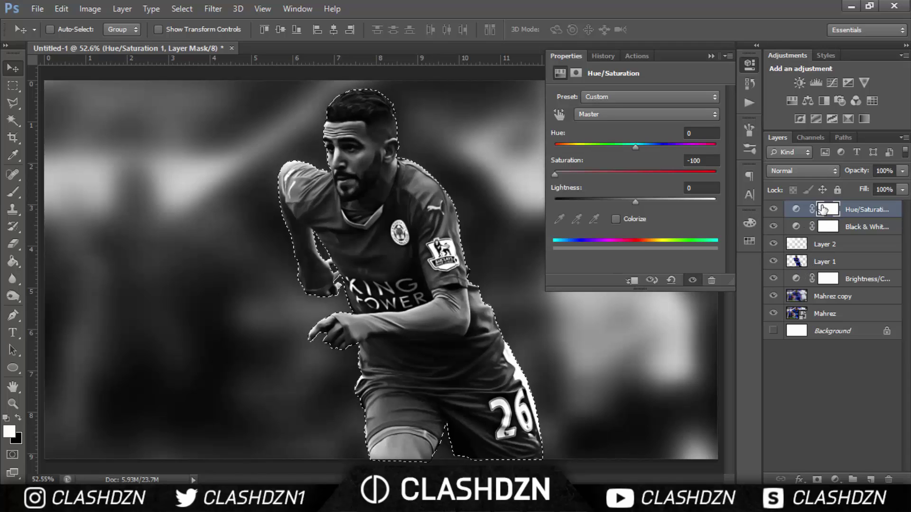
key(b)
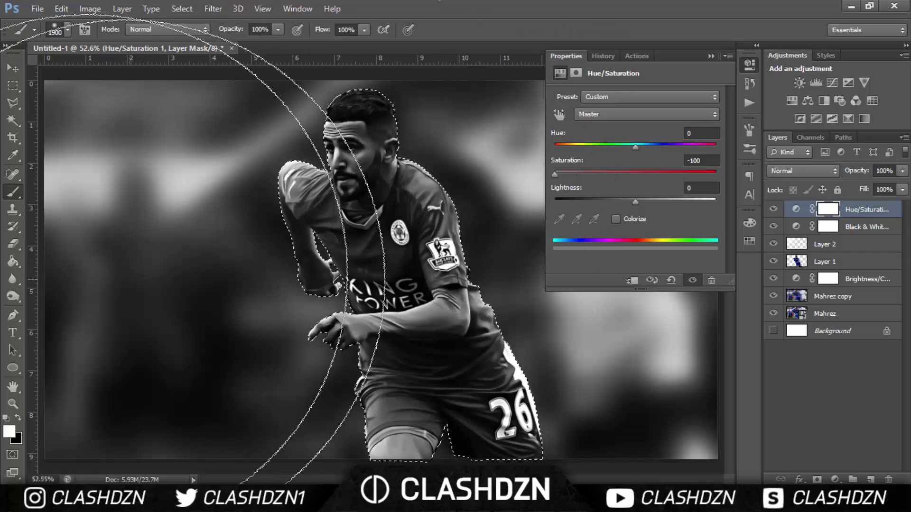
key(bracketleft)
key(bracketleft)
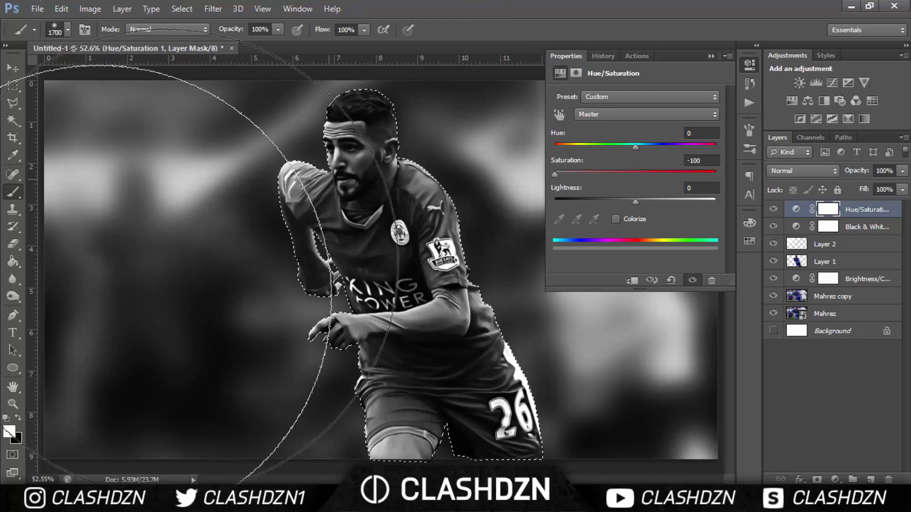
click(17, 417)
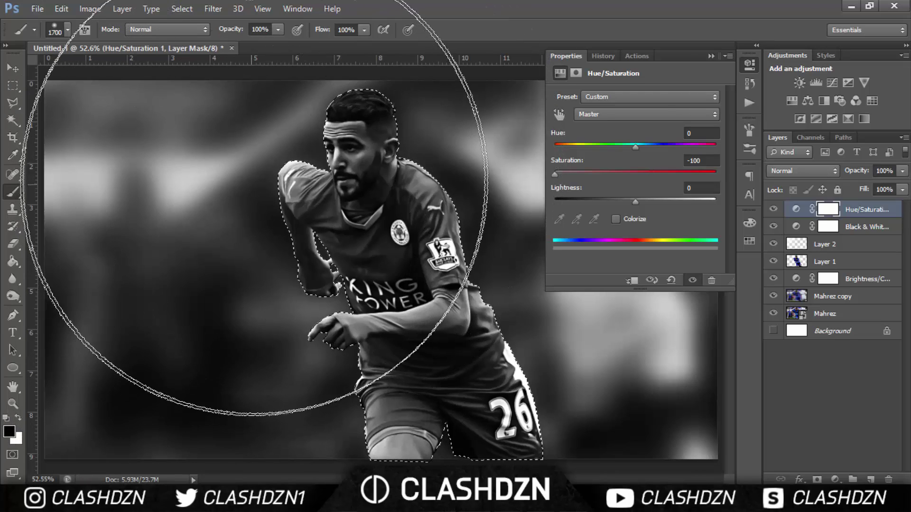
drag(264, 193, 261, 171)
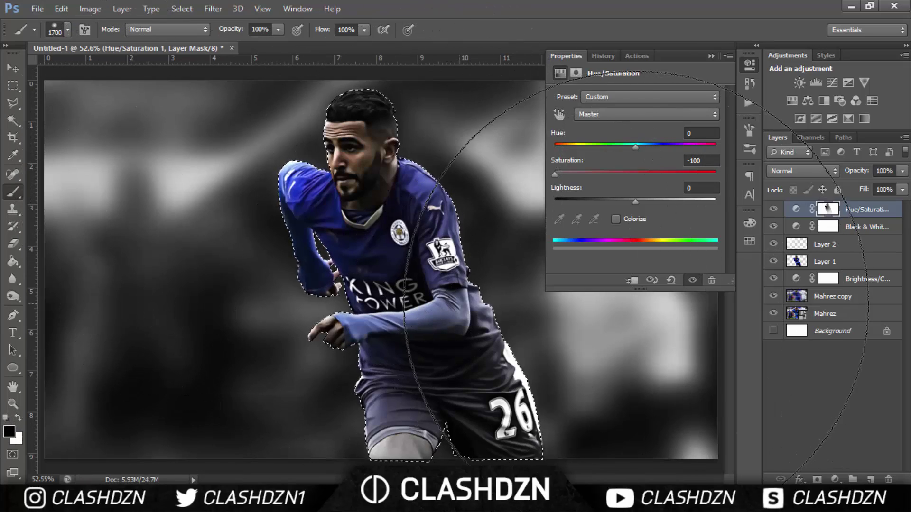
key(ctrl+z)
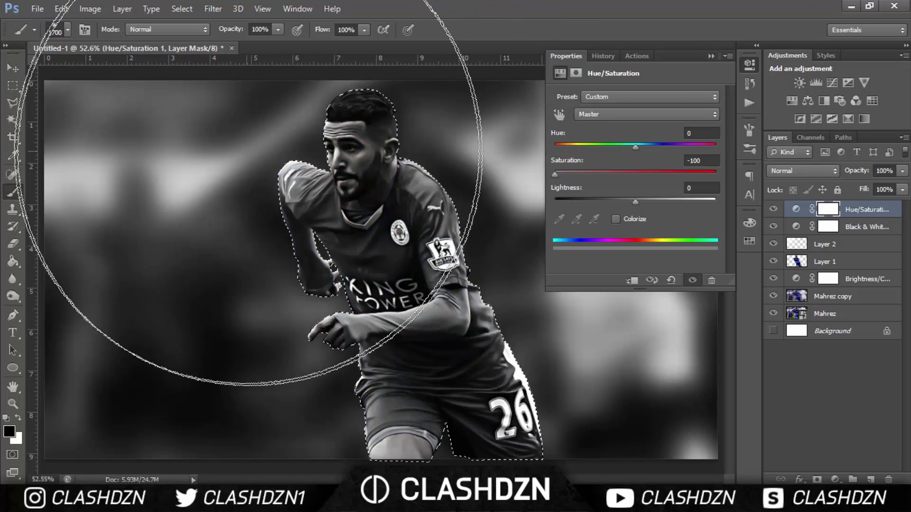
drag(263, 199, 522, 332)
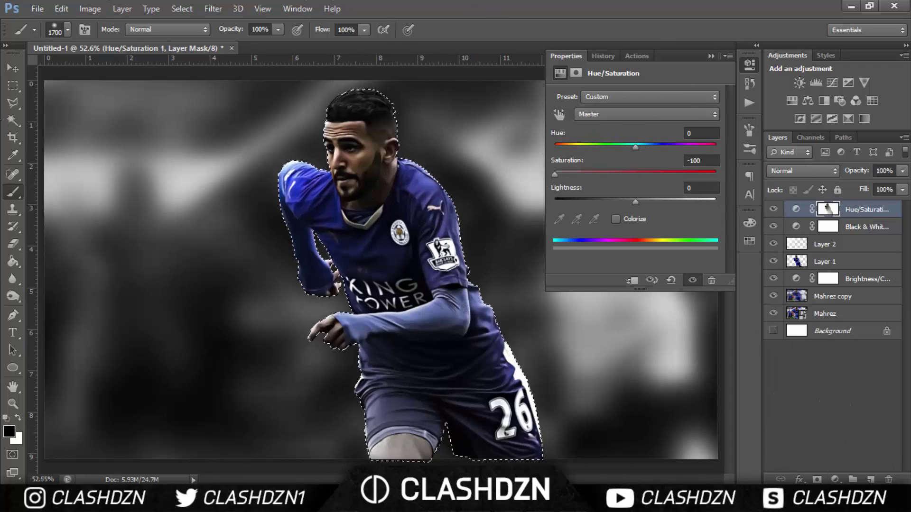
click(12, 70)
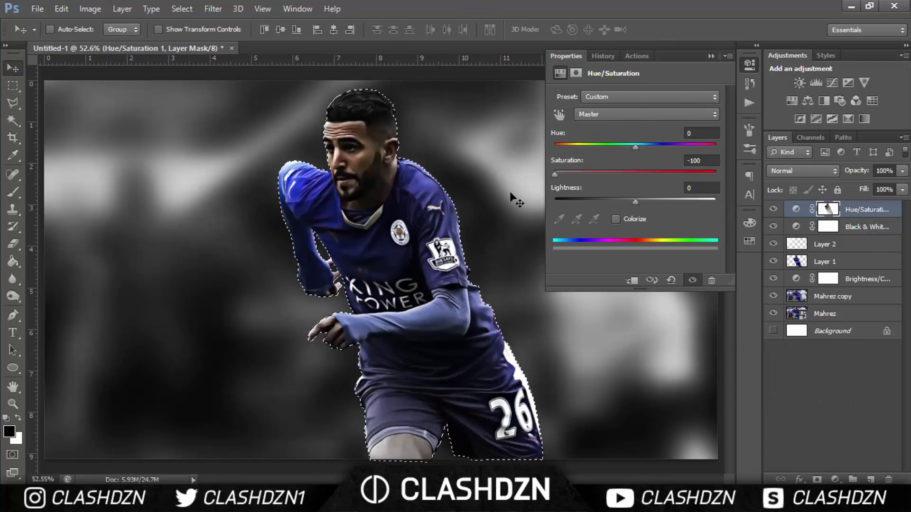
click(710, 56)
key(ctrl+d)
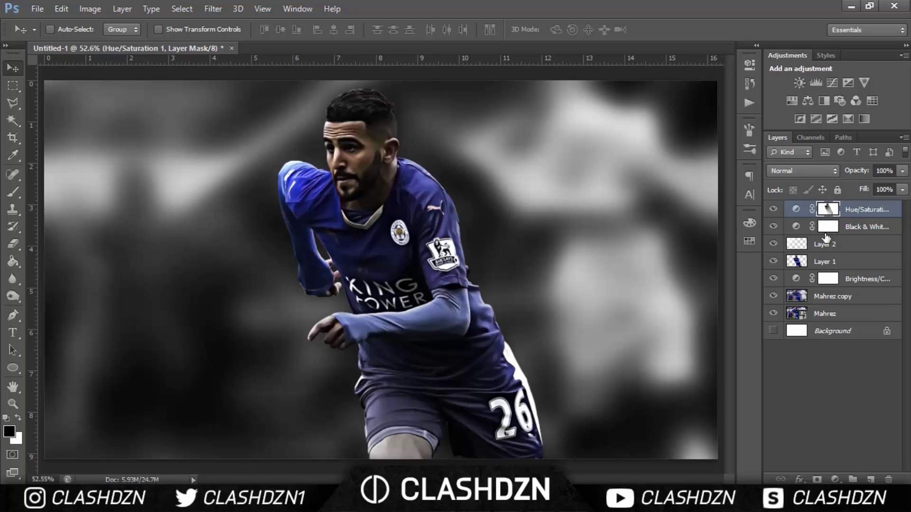
- Reload Layer 1's outline as a selection and touch up the footballer in black on the Hue/Saturation mask with a smaller brush, and deselect
click(805, 263)
ctrl+click(805, 262)
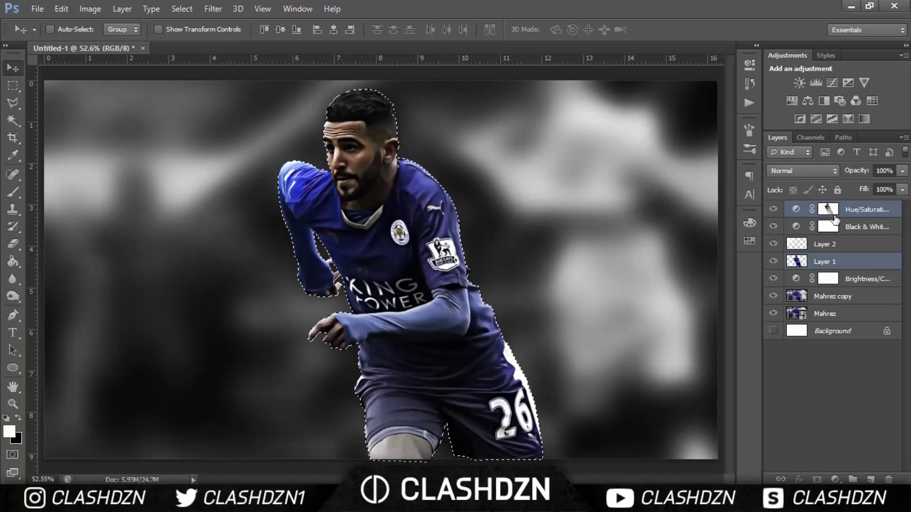
click(827, 209)
key(x)
key(b)
key(bracketleft)
key(bracketleft)
key(bracketleft)
key(bracketleft)
key(bracketleft)
key(bracketleft)
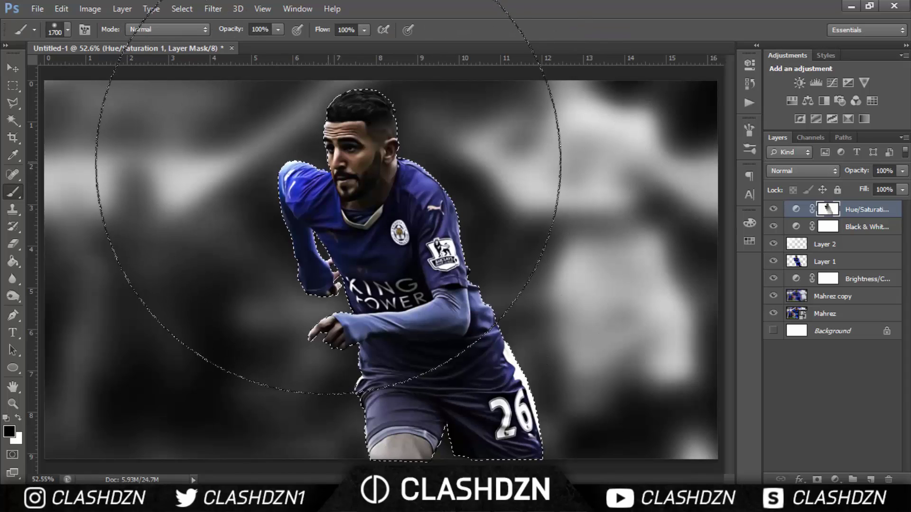
key(bracketleft)
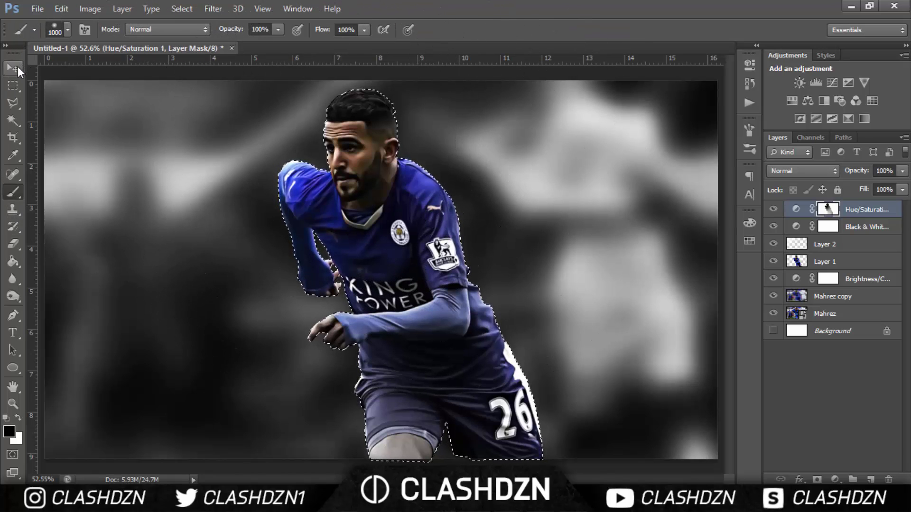
key(bracketright)
key(bracketright)
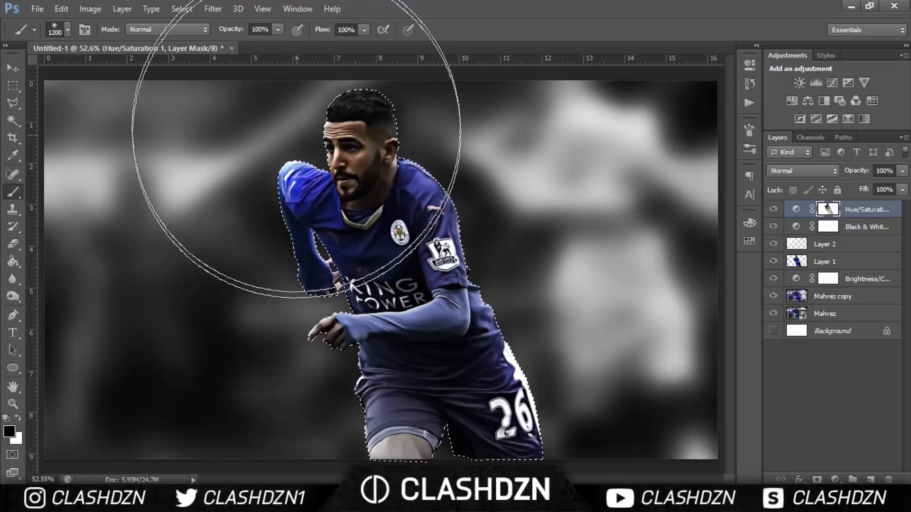
click(7, 73)
key(ctrl+d)
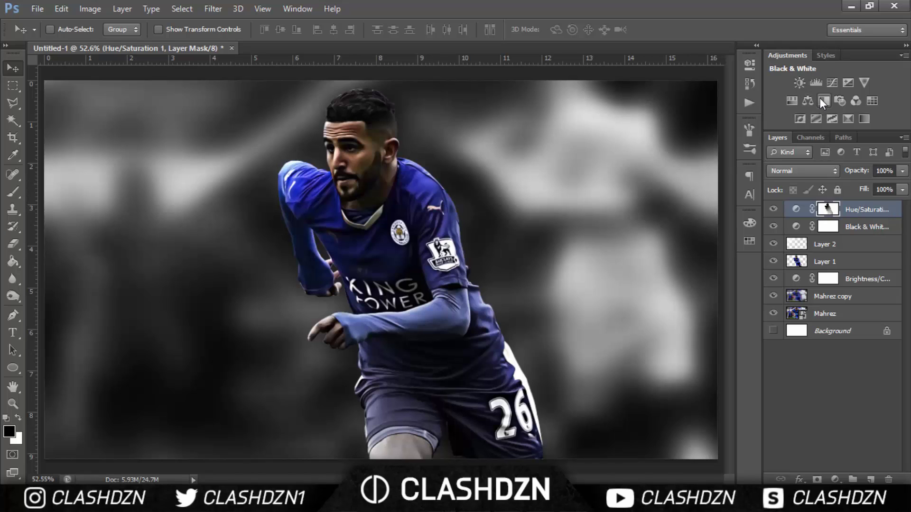
- Add a Gradient Map adjustment above the Hue/Saturation layer and set its blending to Soft Light
click(865, 118)
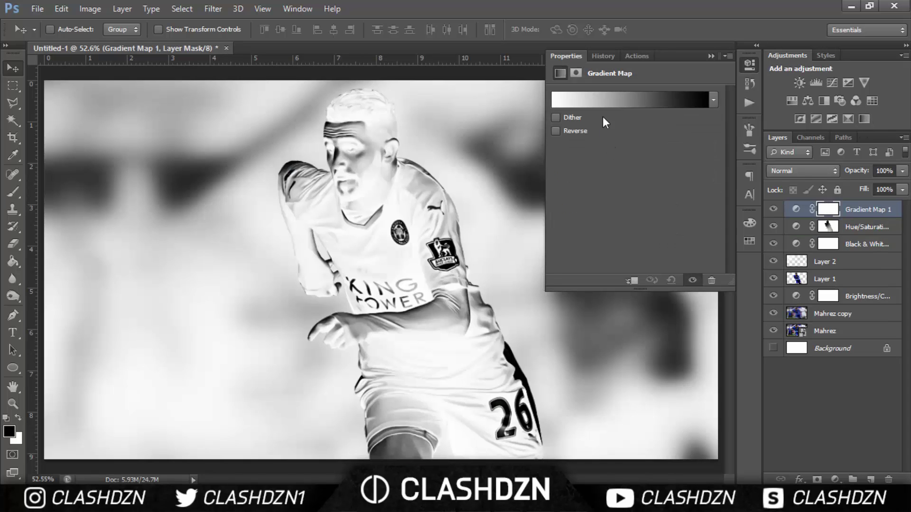
click(797, 169)
click(797, 175)
- Try several preset gradients for the gradient map, including Red, Green and Violet, Orange, and apply the Blue, Yellow, Blue preset
click(630, 100)
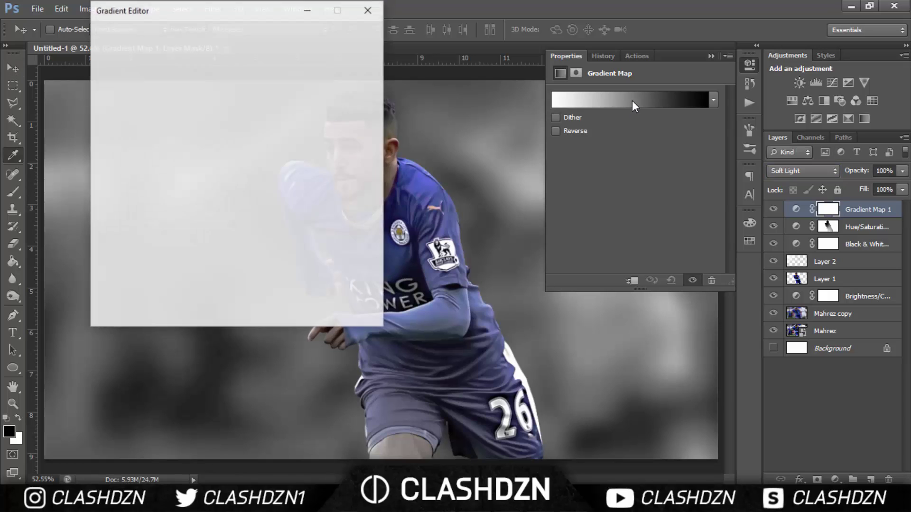
click(190, 56)
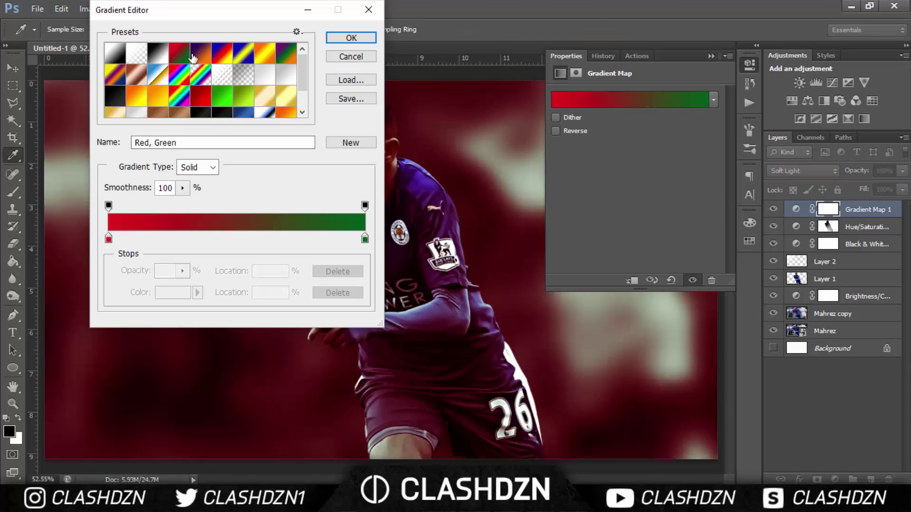
drag(209, 5, 633, 75)
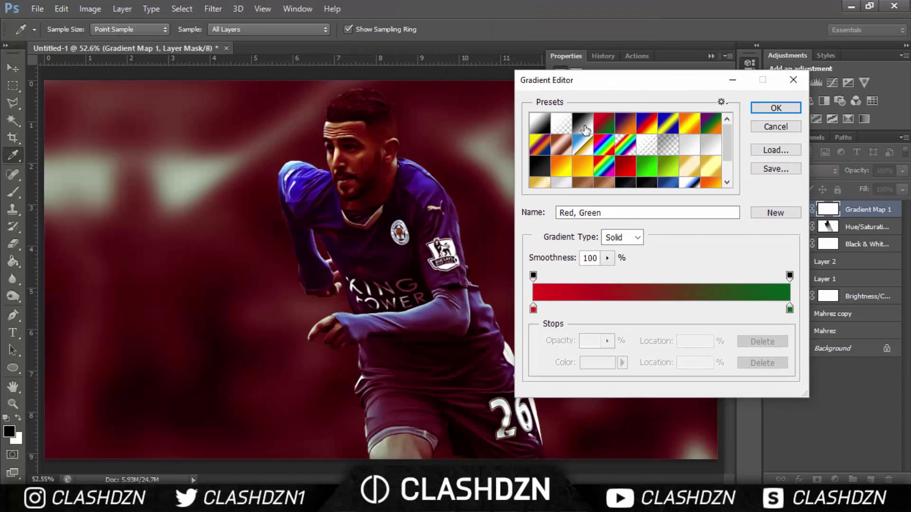
click(584, 125)
click(604, 123)
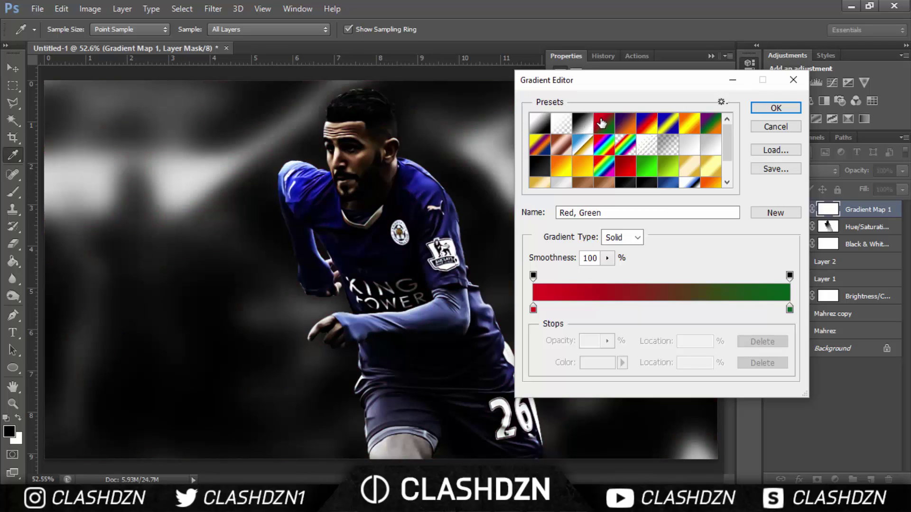
click(646, 123)
click(630, 124)
click(668, 123)
click(652, 124)
click(687, 123)
click(674, 124)
click(694, 124)
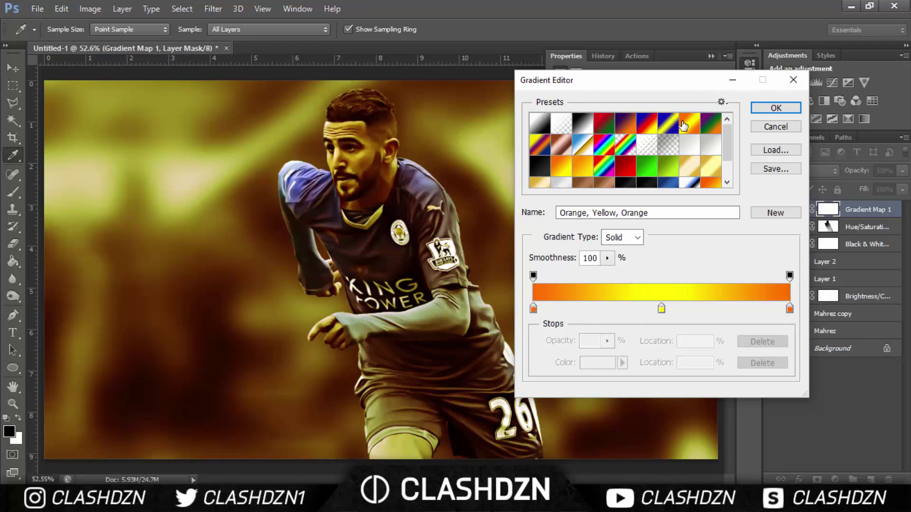
click(668, 123)
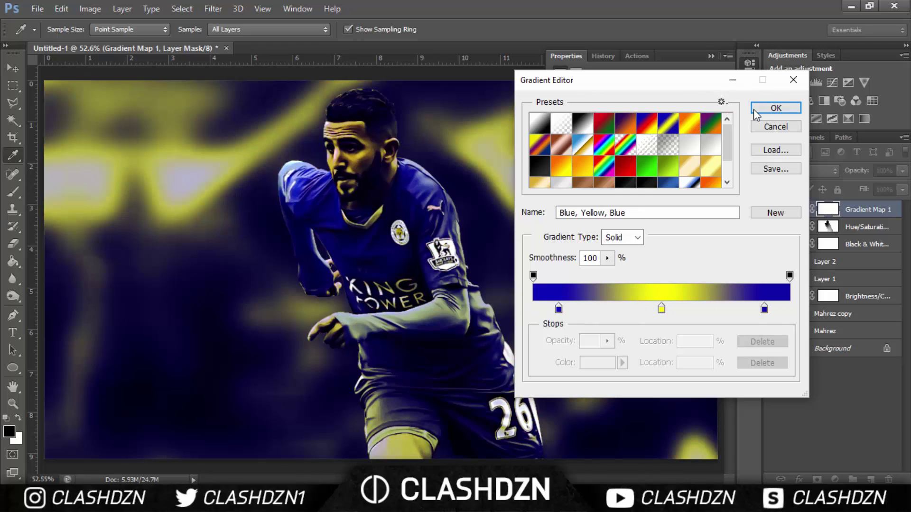
click(628, 124)
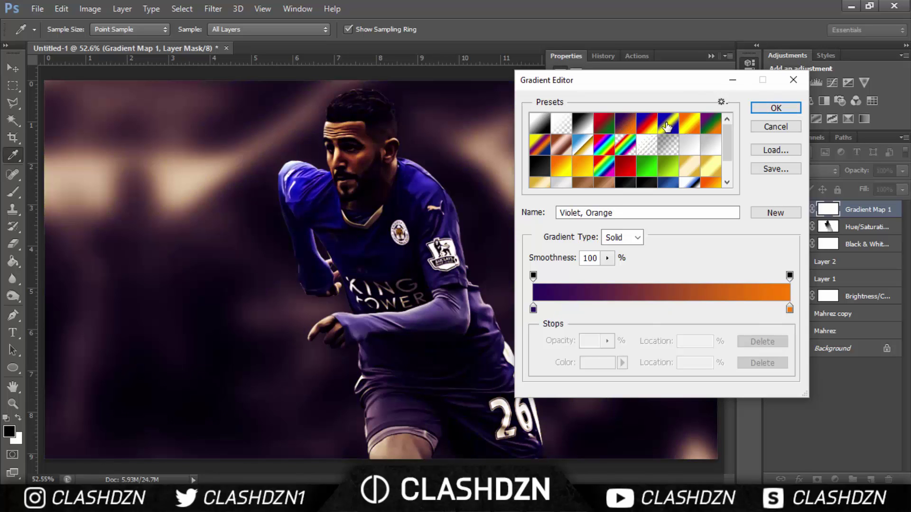
click(667, 124)
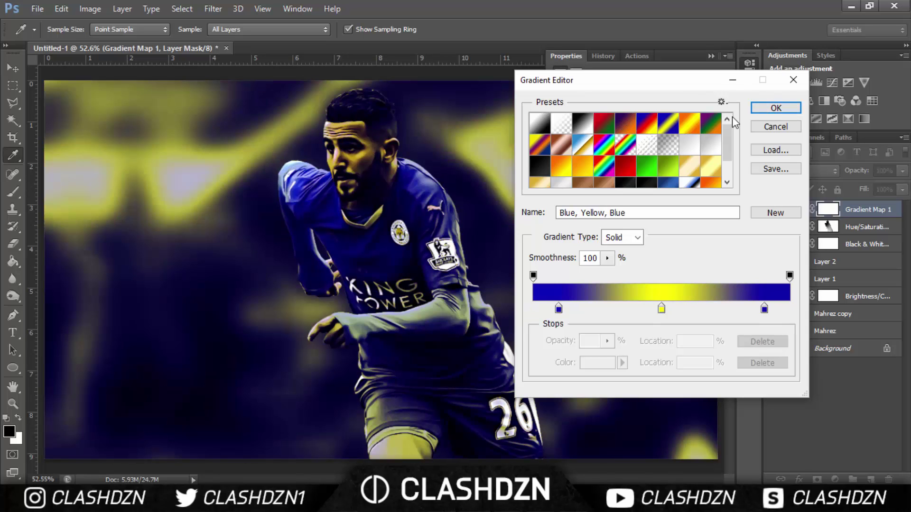
click(775, 109)
- Reduce the gradient map layer's opacity to 39% and compare the image with and without it
click(902, 171)
drag(884, 185, 860, 184)
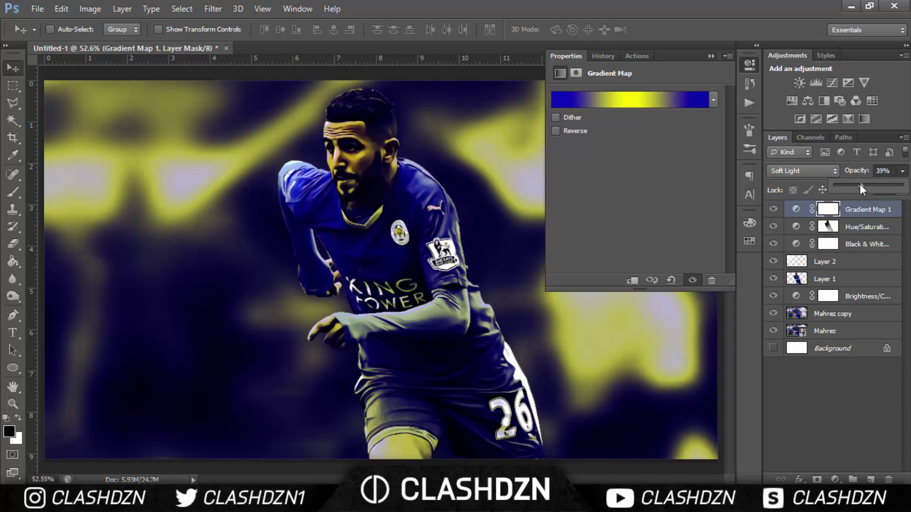
click(773, 210)
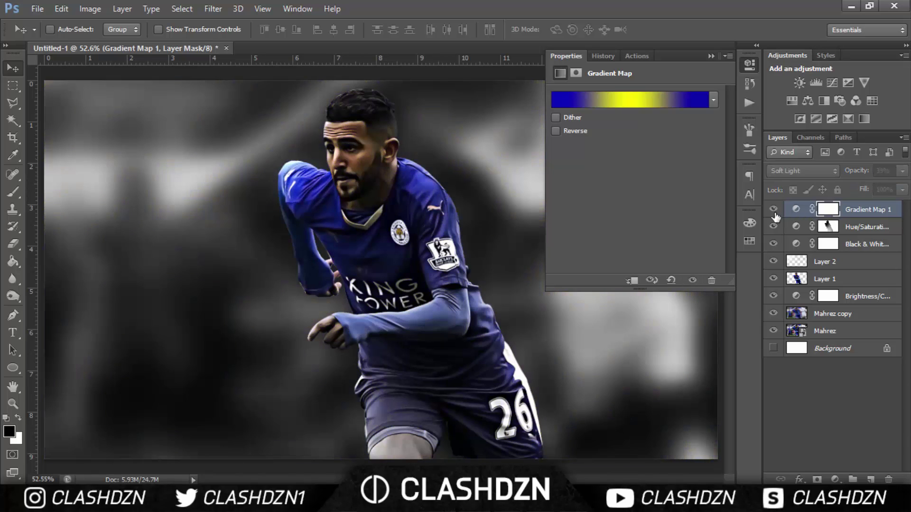
click(773, 210)
click(901, 171)
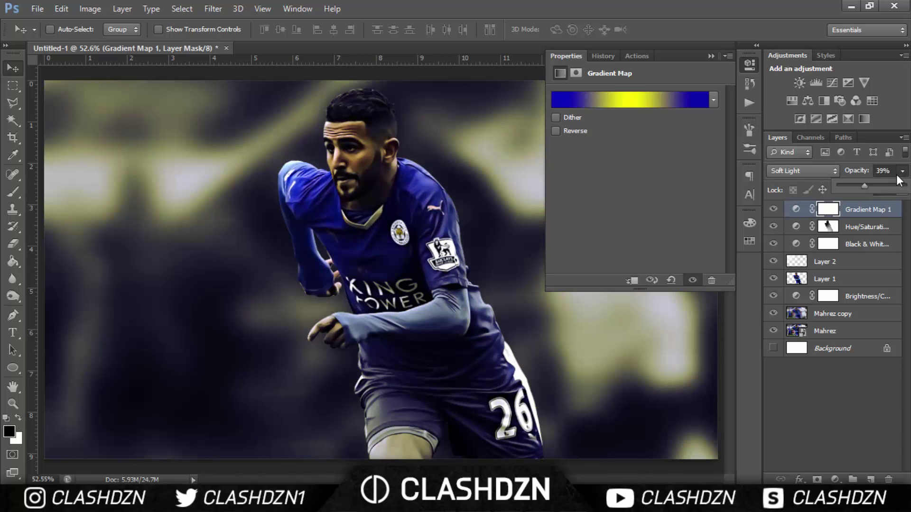
- Add a Photo Filter adjustment using Cooling Filter (80) at 41% density, and compare the image with and without the gradient map
click(839, 101)
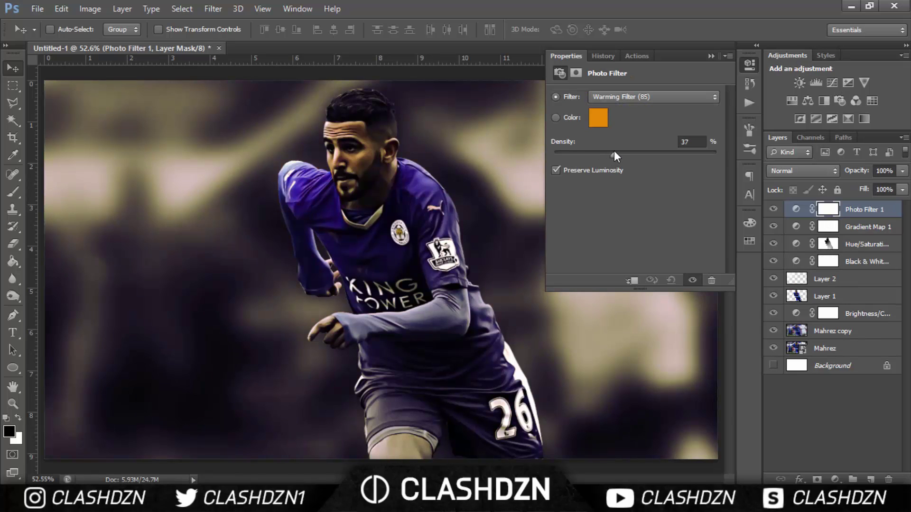
drag(616, 150, 620, 150)
click(607, 97)
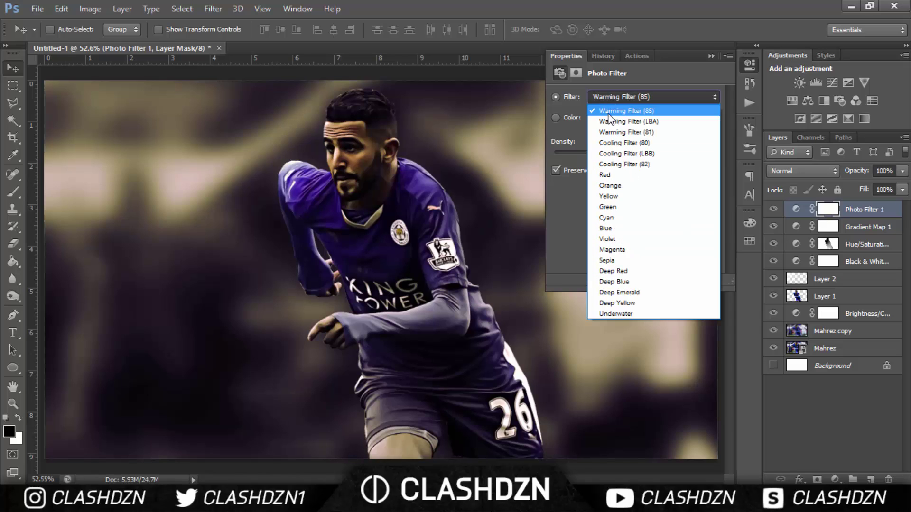
click(632, 142)
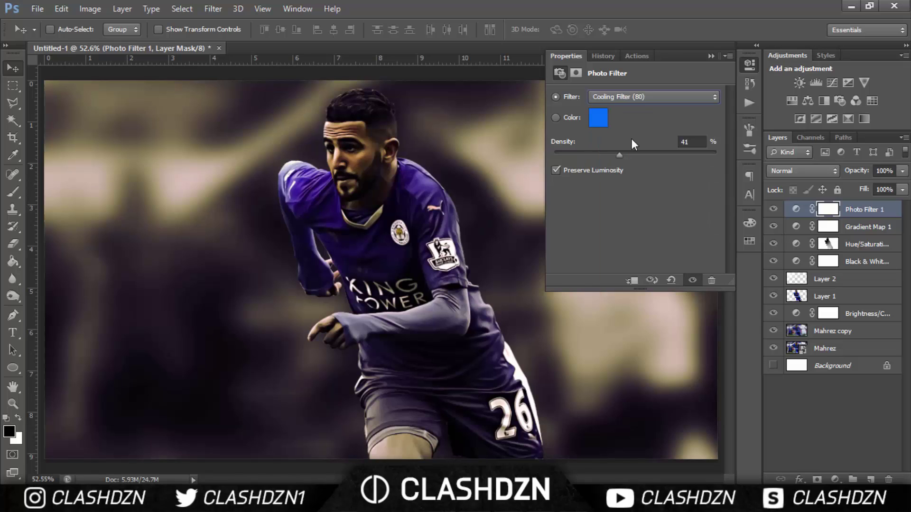
click(710, 55)
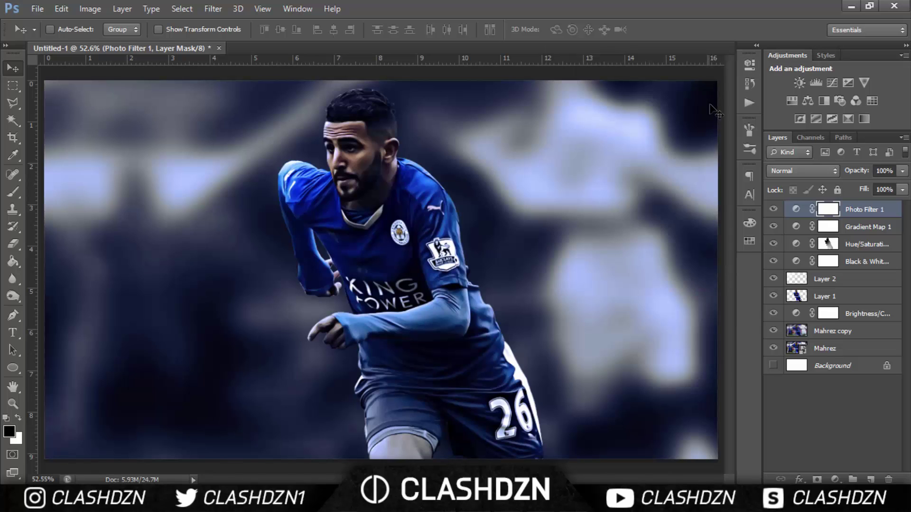
click(772, 226)
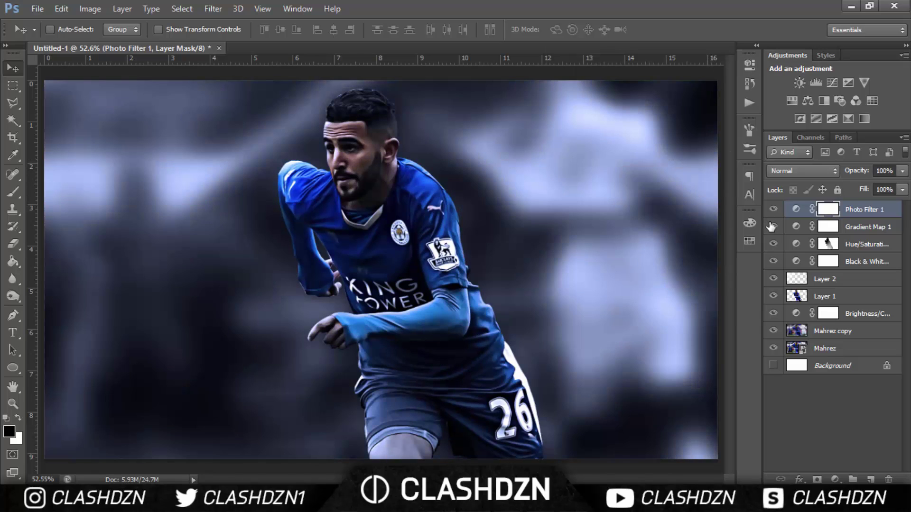
click(771, 227)
- Add a Curves adjustment above the photo filter layer, raising the RGB curve slightly in the highlights and placing a second point in the shadows
click(859, 212)
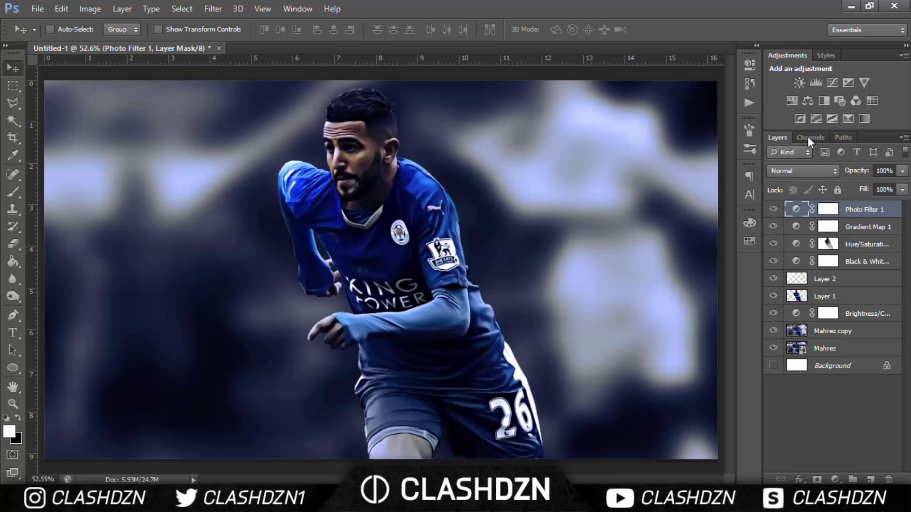
click(832, 82)
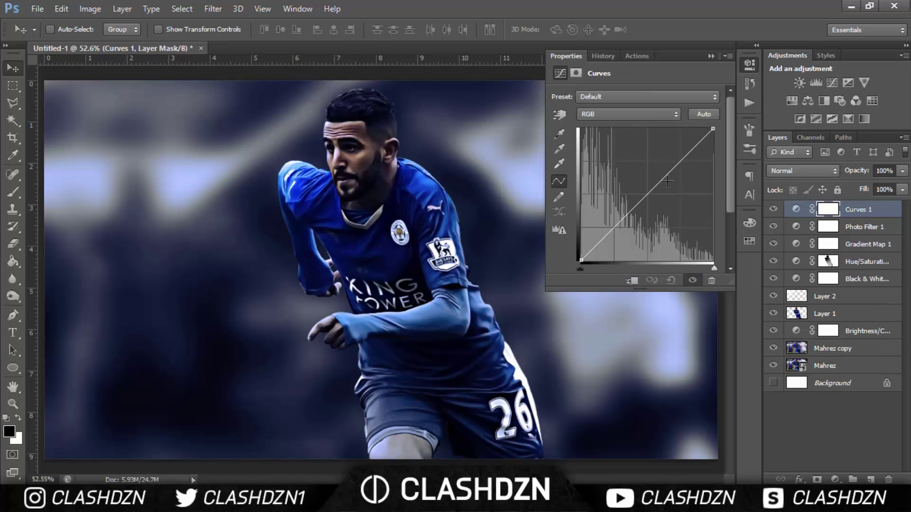
drag(673, 166, 674, 162)
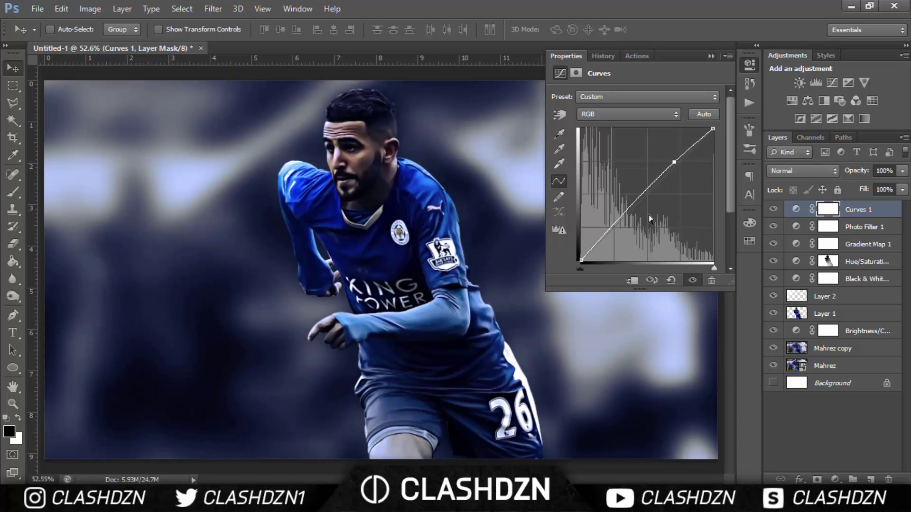
click(618, 227)
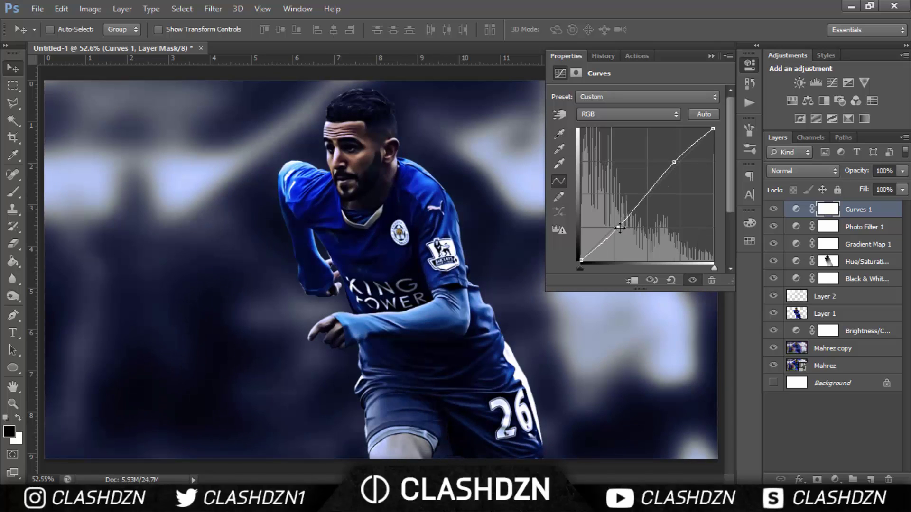
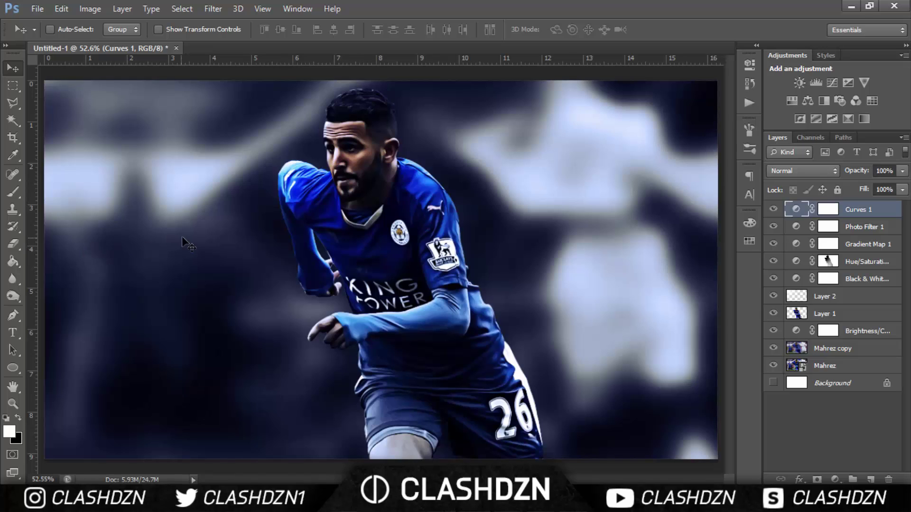
- Add the text MAHREZ in black 64 pt GROBOLD over the upper part of the image
key(t)
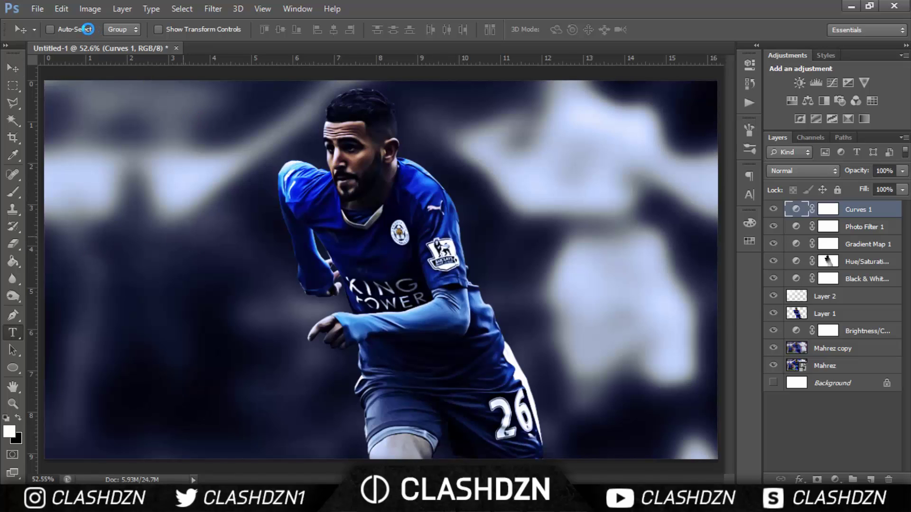
click(108, 30)
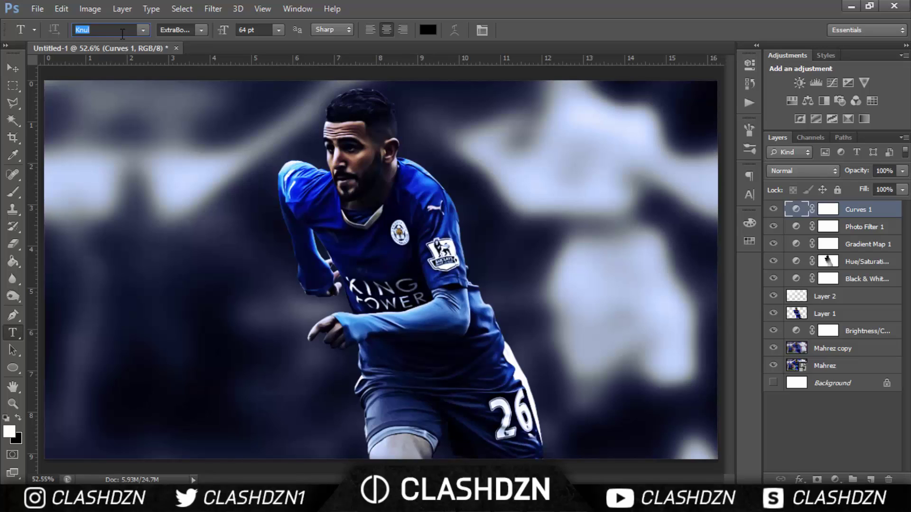
text(Goudy Old Style)
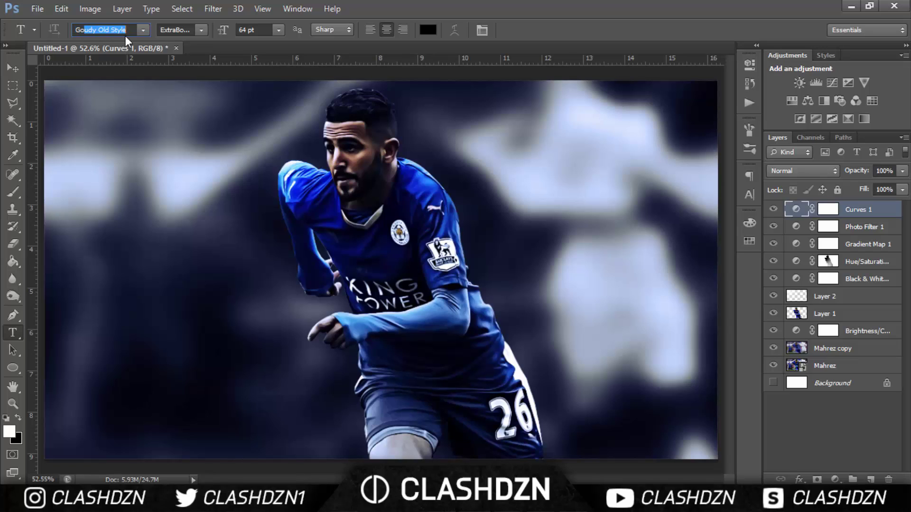
click(143, 32)
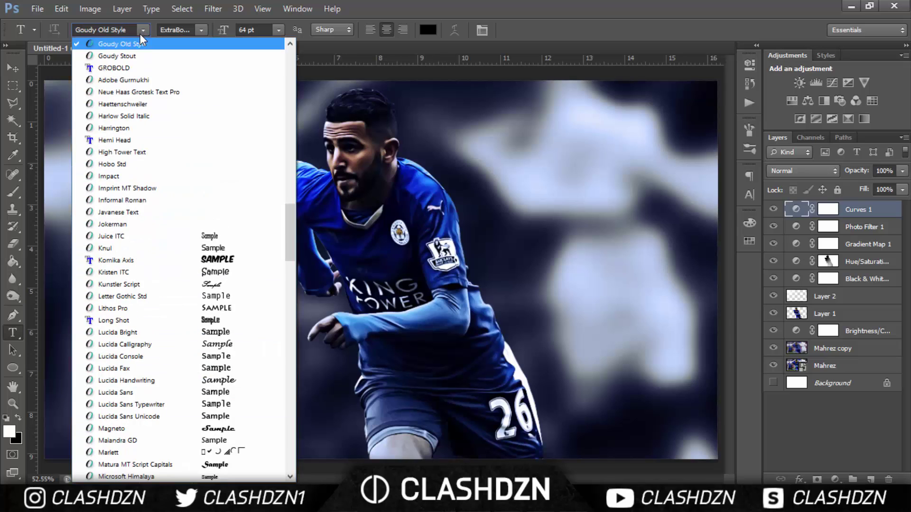
scroll(149, 67, up, 2)
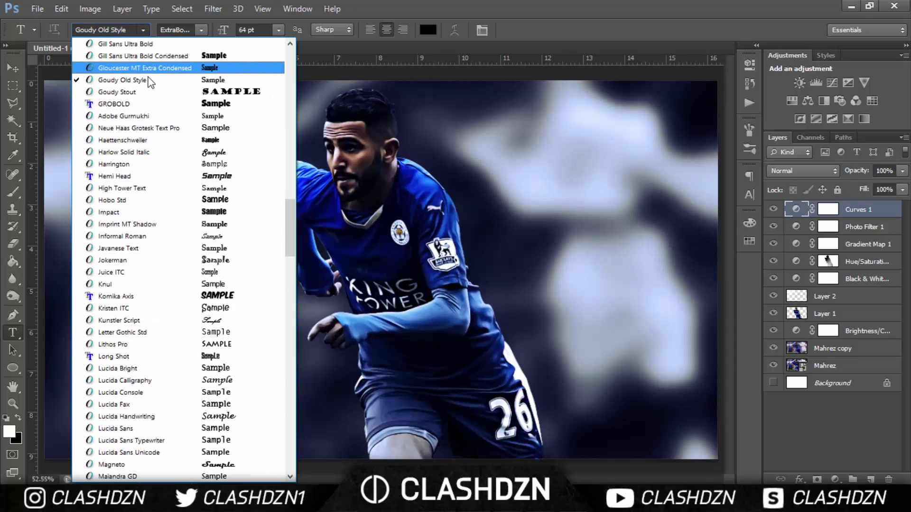
scroll(163, 85, up, 4)
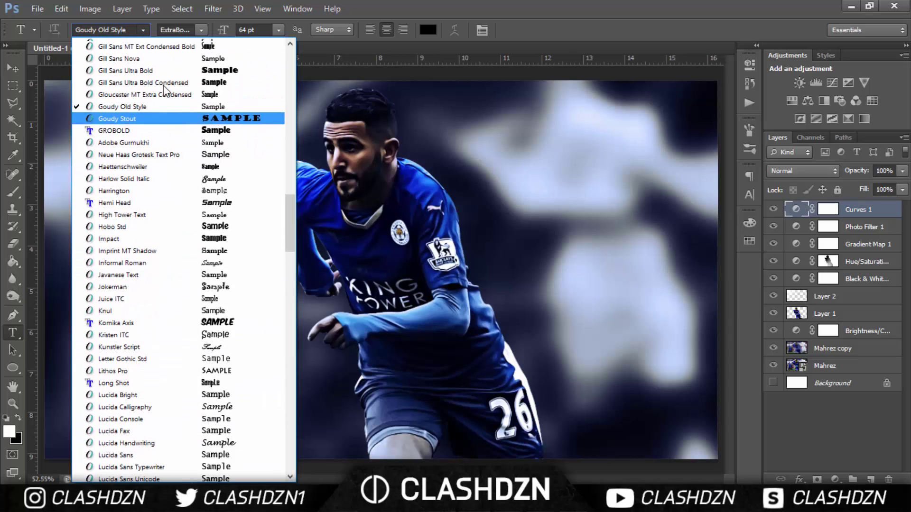
scroll(164, 85, up, 1)
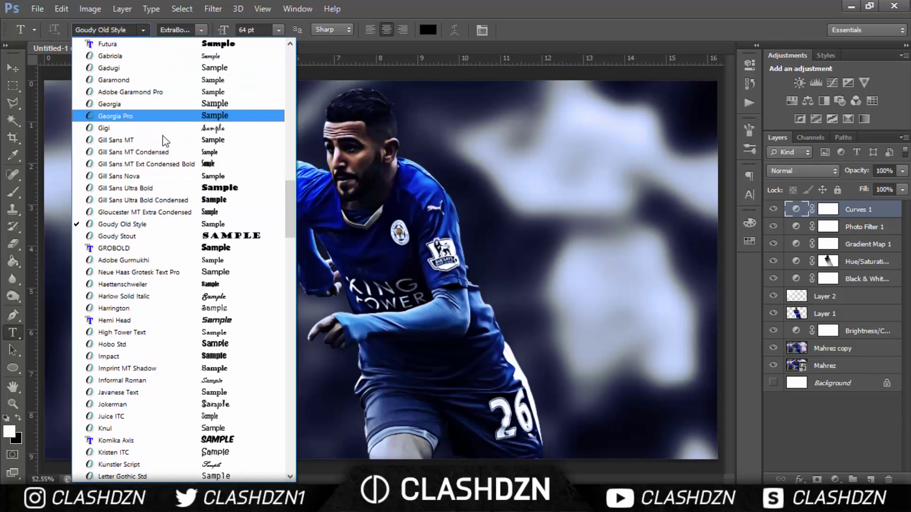
click(159, 246)
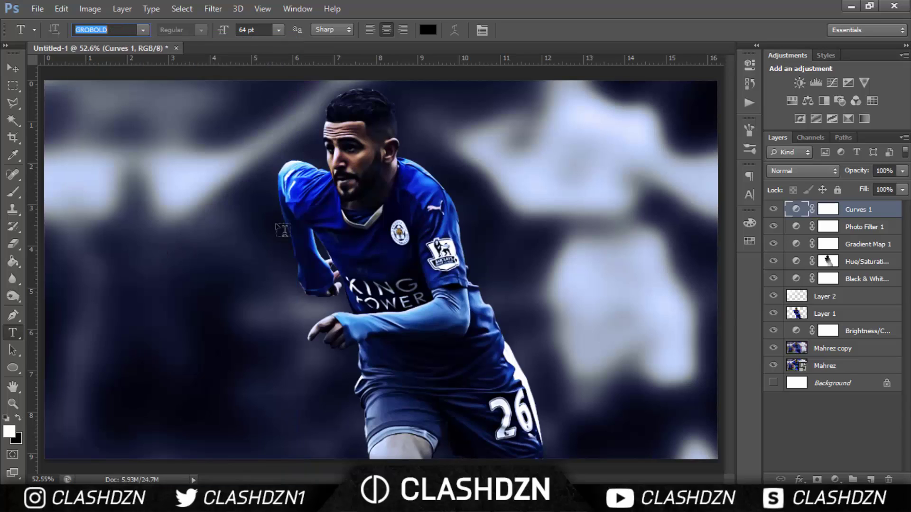
click(274, 200)
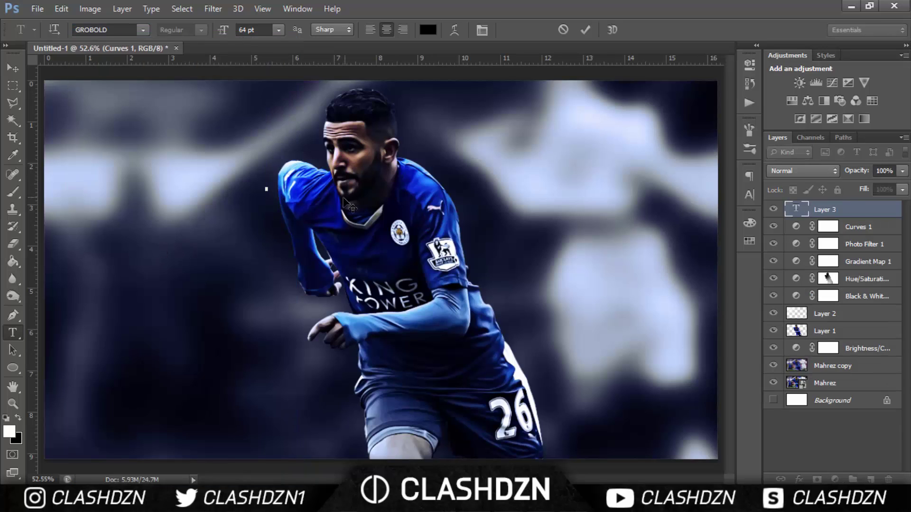
text(MAHRE)
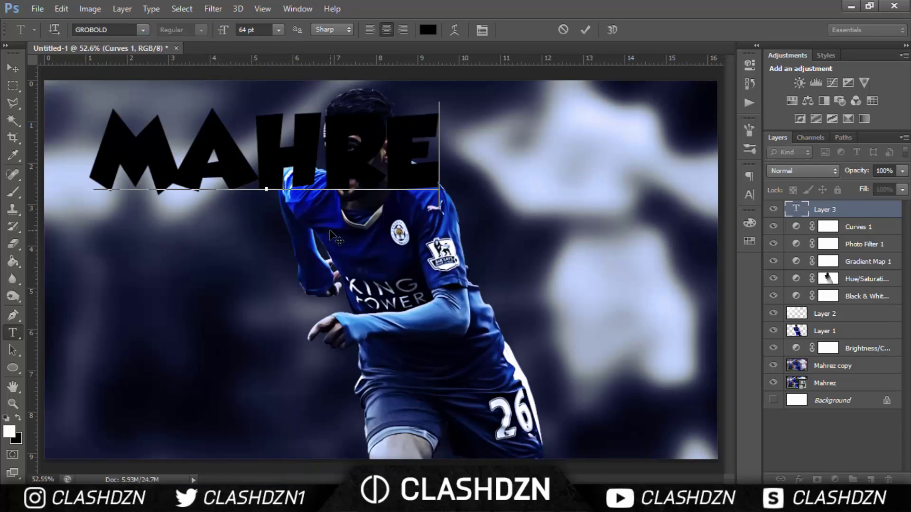
text(Z)
- Try other fonts on the whole MAHREZ text, starting from Bebas Neue and stepping through the font list to Small Fonts
key(ctrl+a)
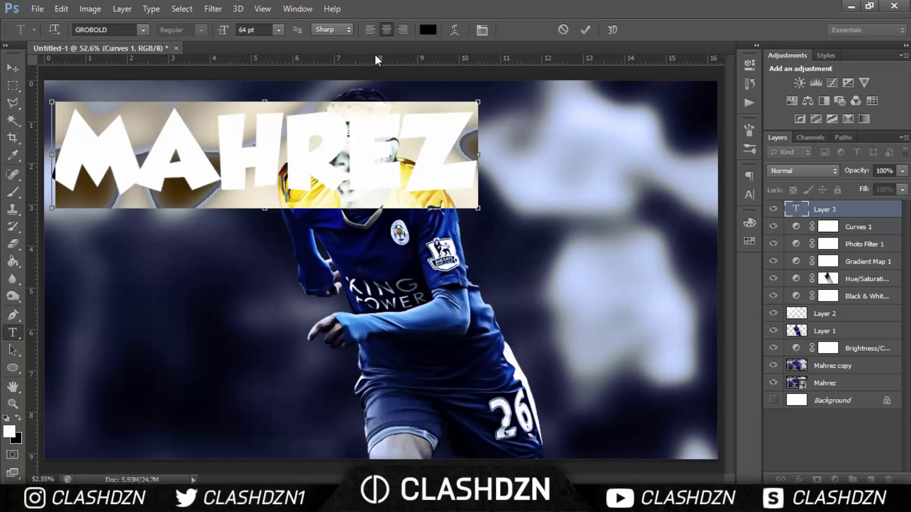
click(103, 30)
text(Bebas Neue)
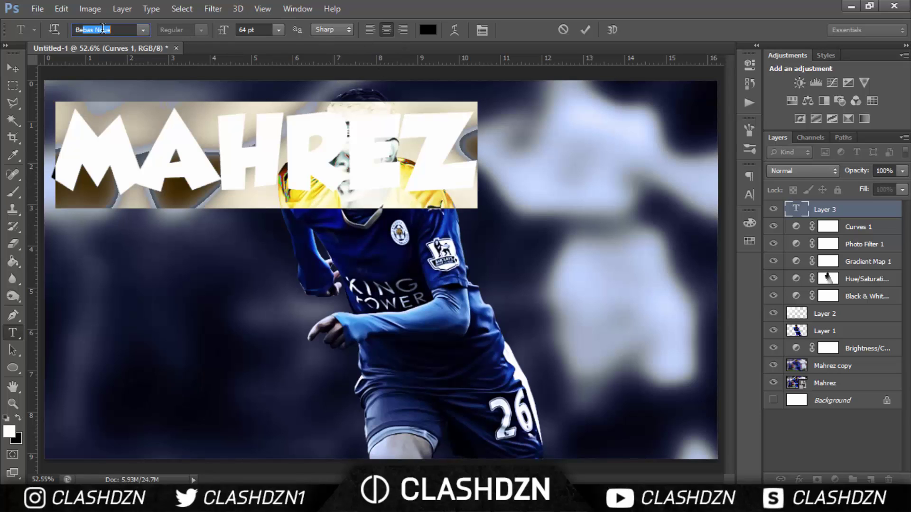
click(143, 30)
scroll(283, 303, down, 15)
key(Down)
key(Down)
key(Down)
key(Down)
key(Down)
key(Down)
key(Down)
key(Down)
key(Down)
key(Down)
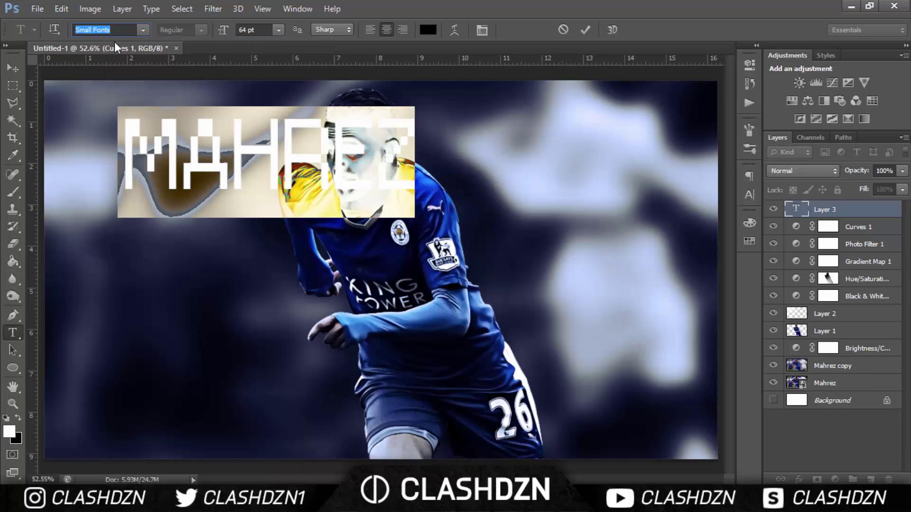
- Set the MAHREZ text to the Knul font in the ExtraBold style and commit the text
text(Knul)
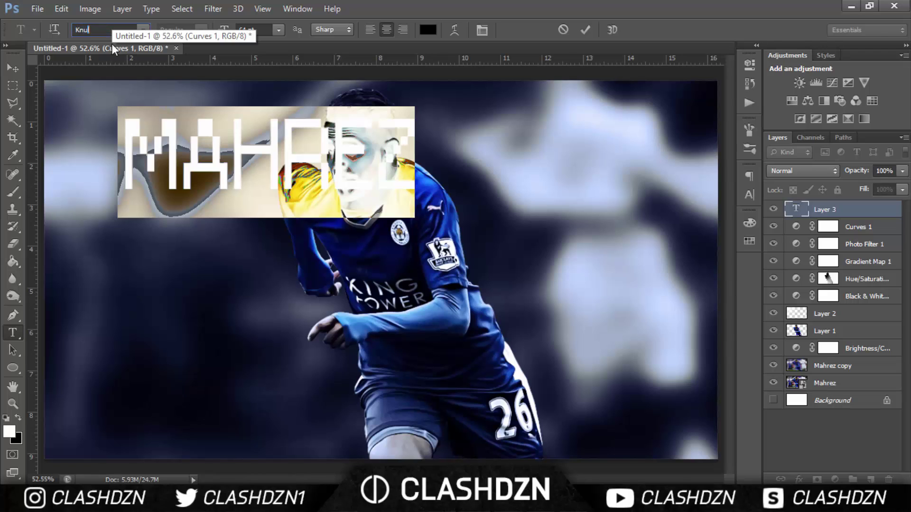
key(Return)
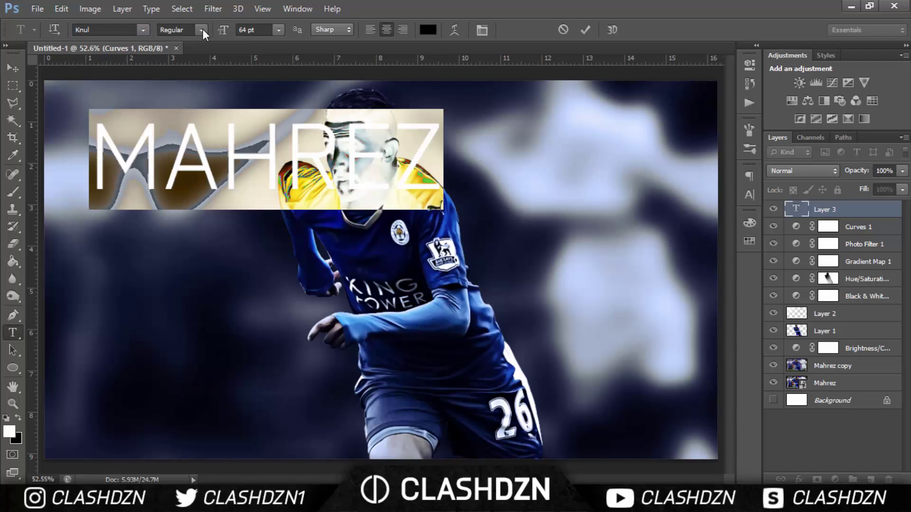
click(203, 30)
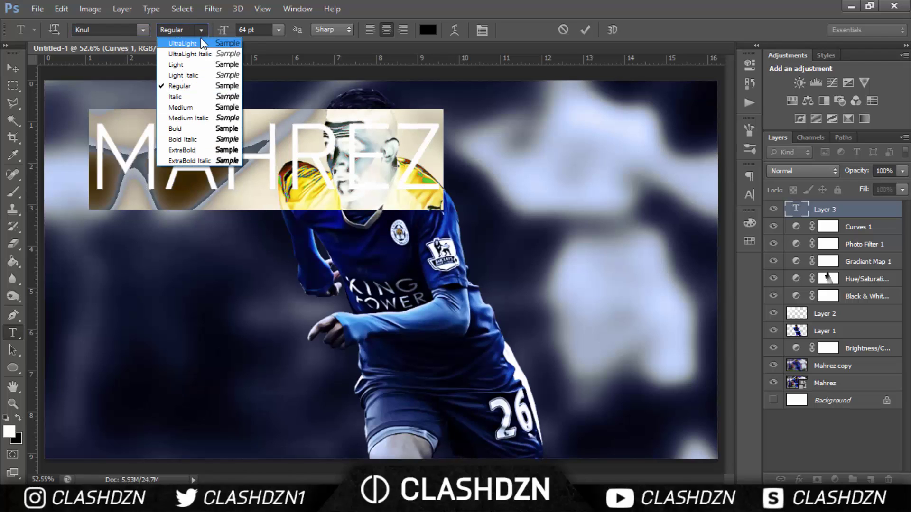
click(184, 128)
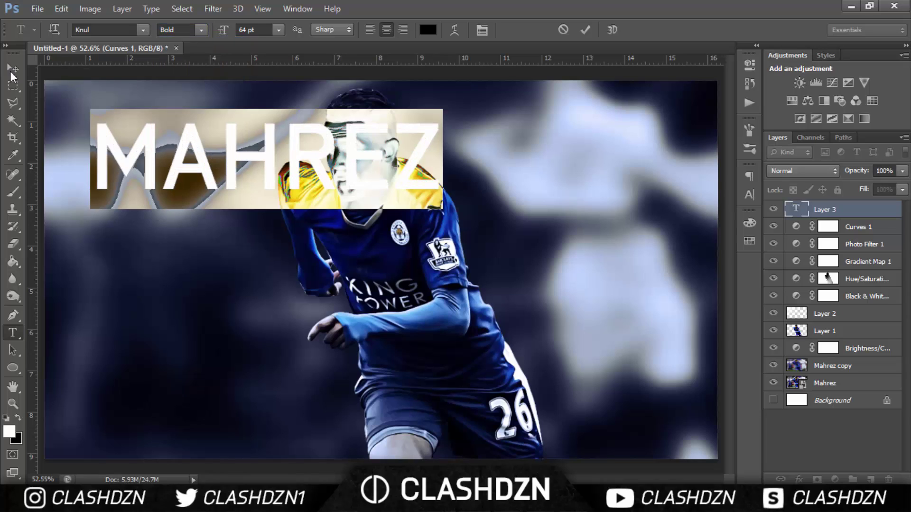
click(202, 30)
click(187, 151)
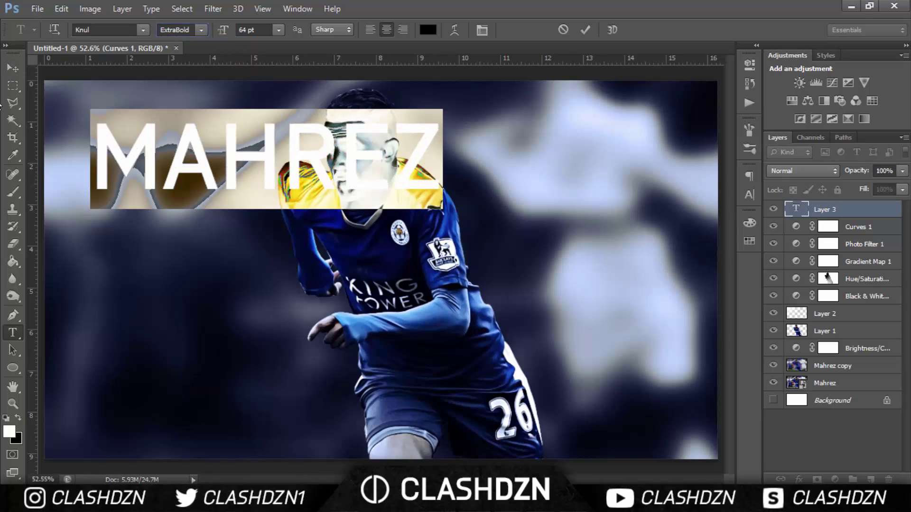
click(13, 70)
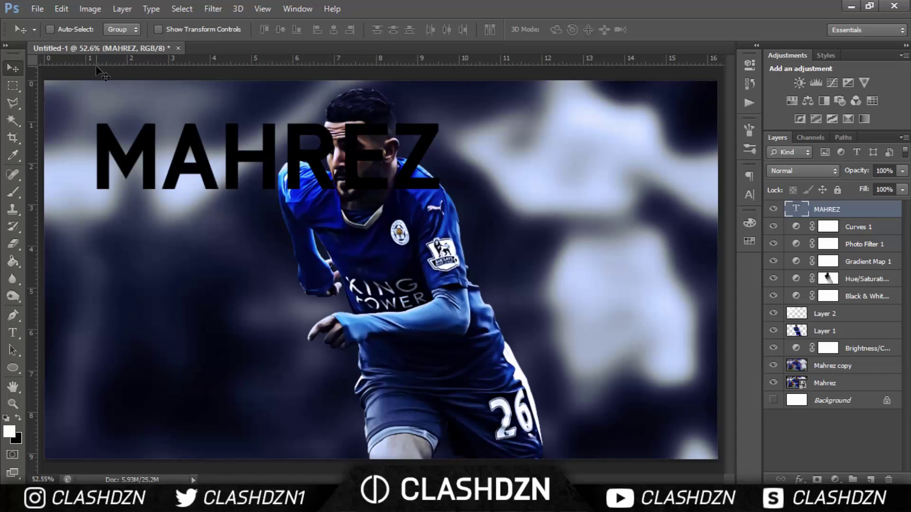
- Centre the MAHREZ text horizontally and vertically on the canvas, and clear the selection
key(ctrl+a)
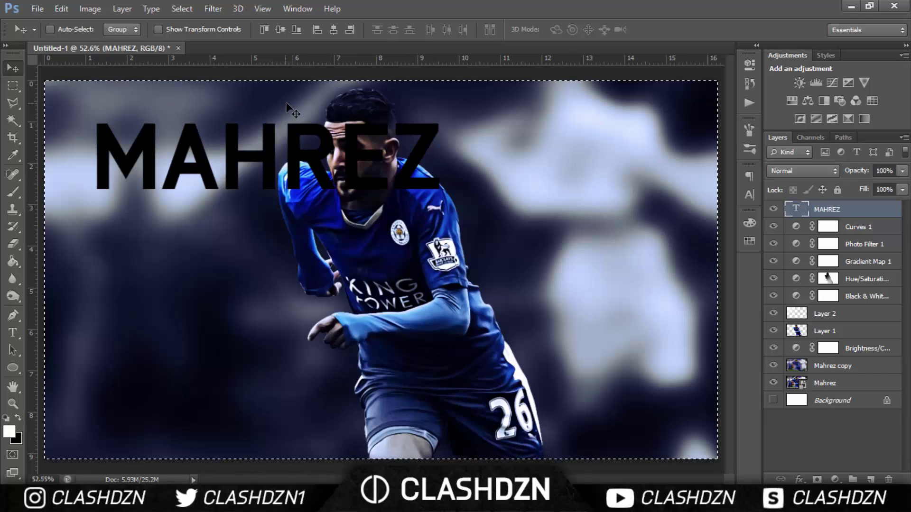
click(334, 30)
click(334, 30)
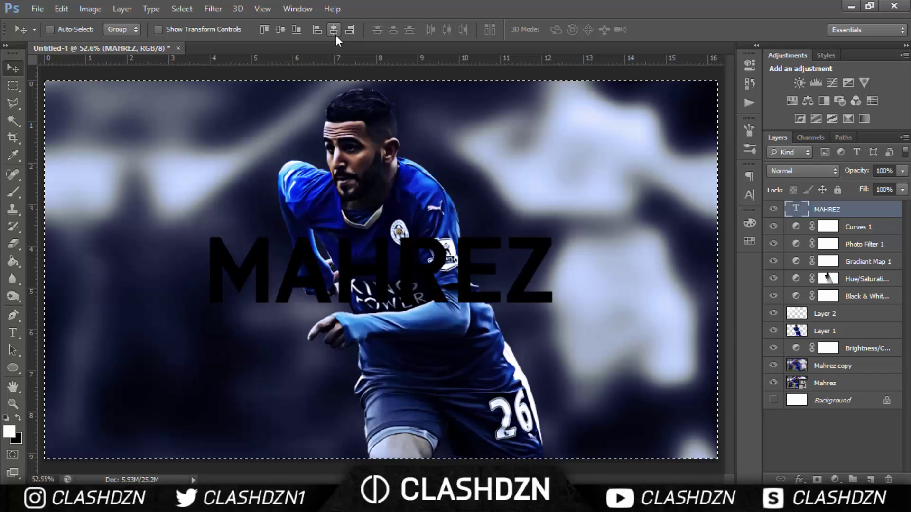
key(ctrl+d)
- Change the colour of the whole MAHREZ text to white
key(t)
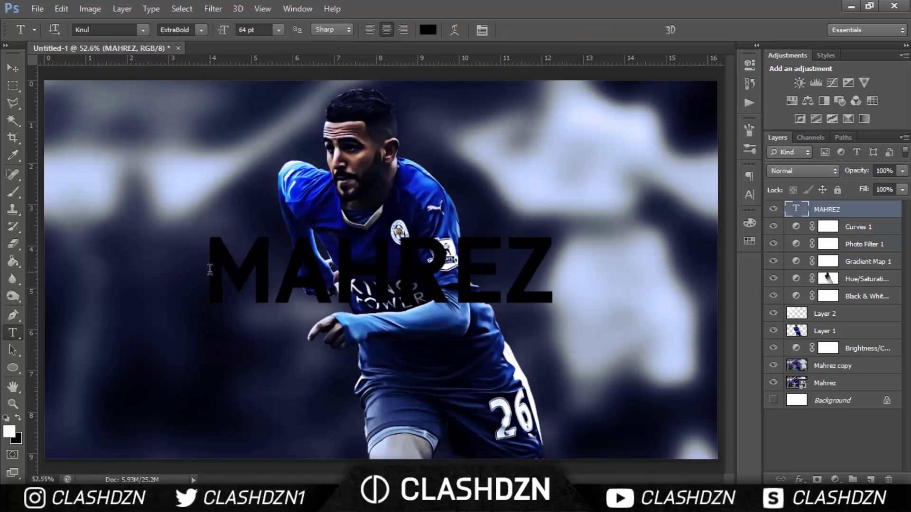
drag(209, 270, 558, 271)
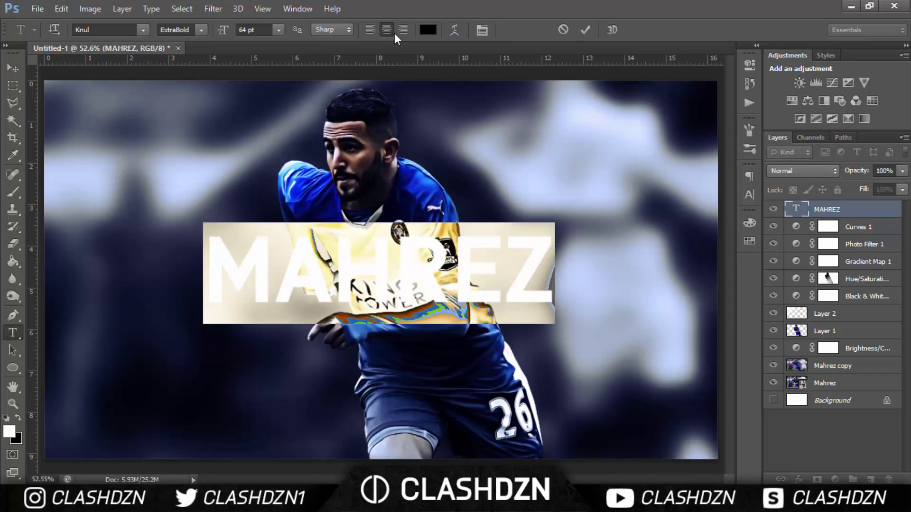
click(428, 30)
click(533, 123)
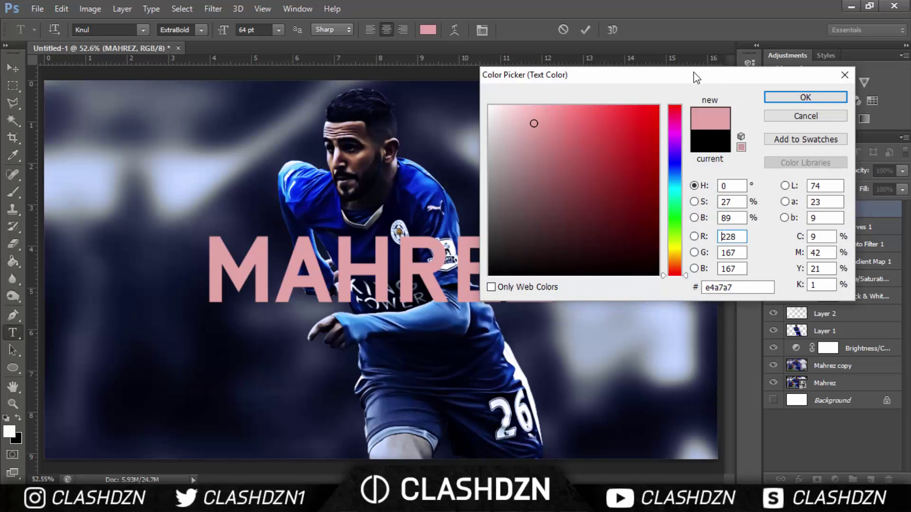
drag(563, 155, 490, 107)
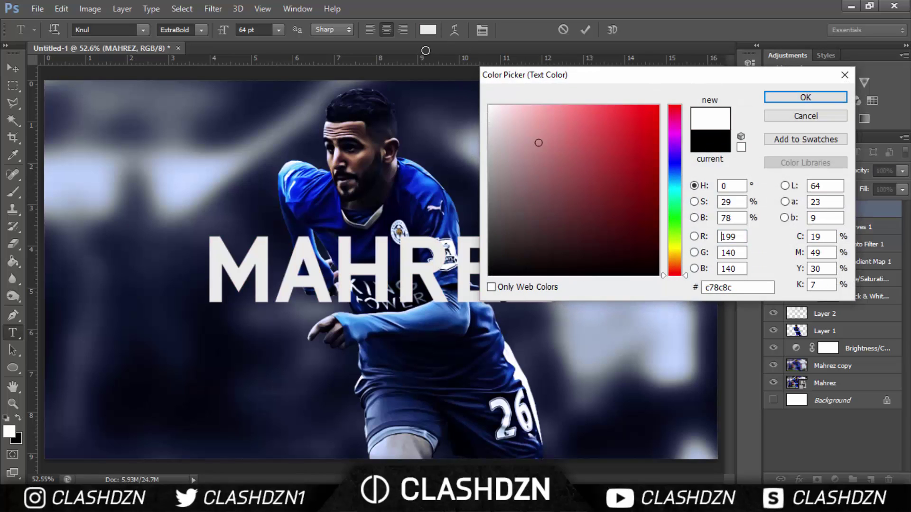
click(781, 93)
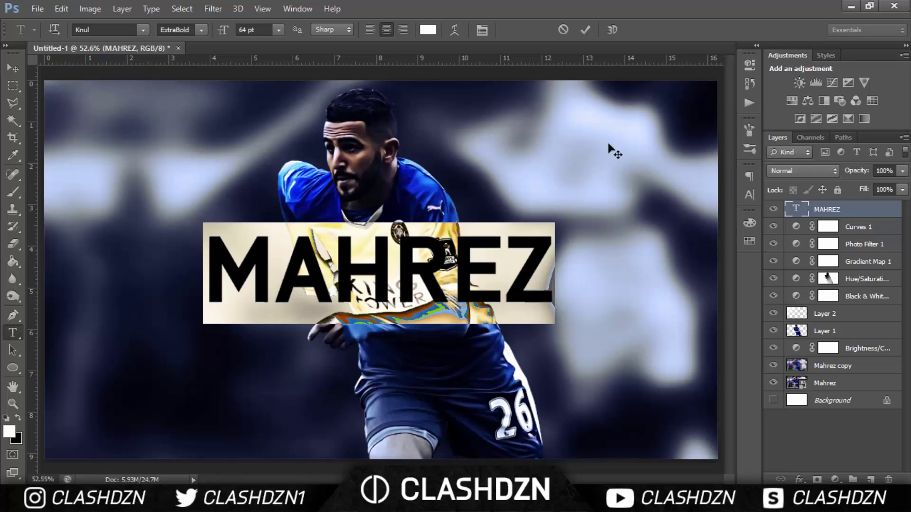
click(14, 67)
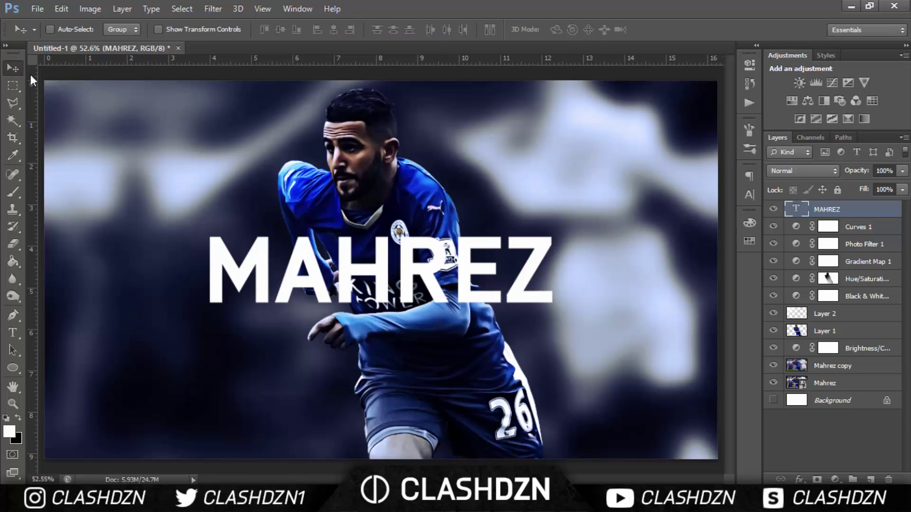
- Enlarge the MAHREZ text slightly about its centre with Free Transform, keeping its proportions
key(ctrl+t)
click(554, 224)
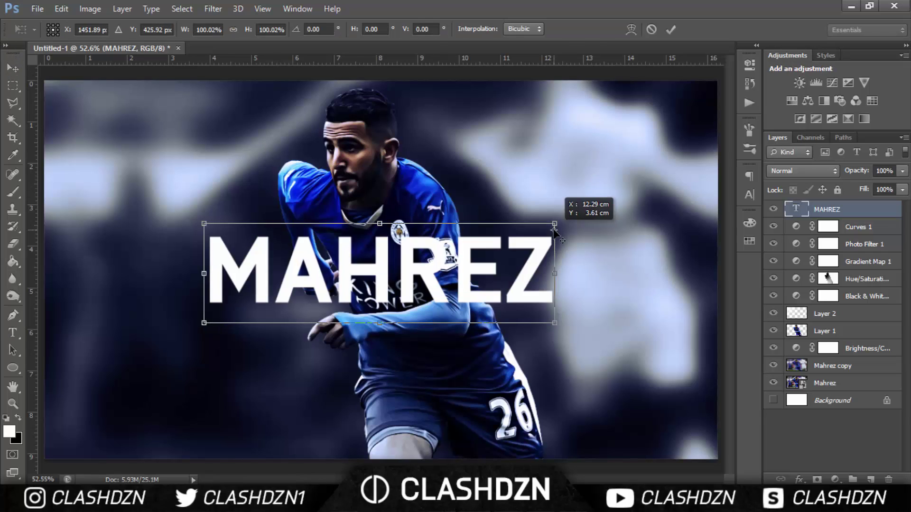
drag(557, 230, 577, 199)
key(Return)
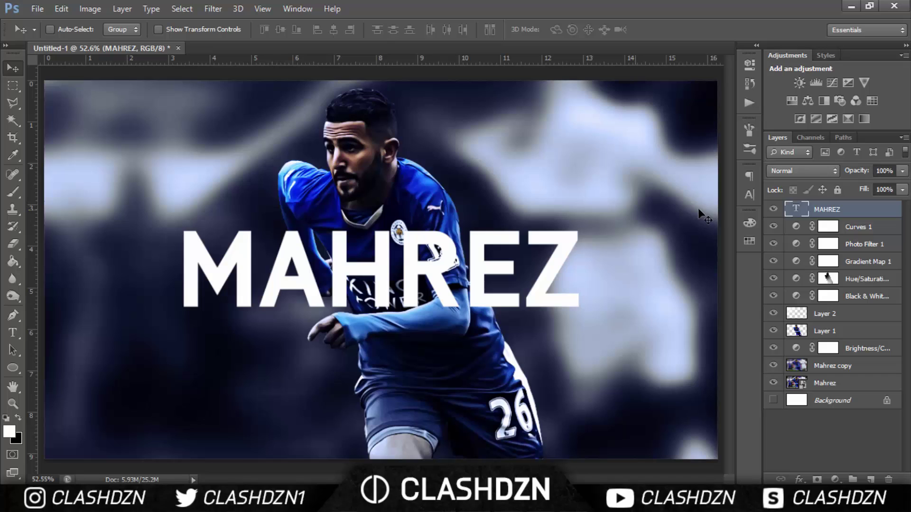
- Set the MAHREZ text layer's blend mode to Overlay and open its layer style settings
click(814, 171)
click(807, 169)
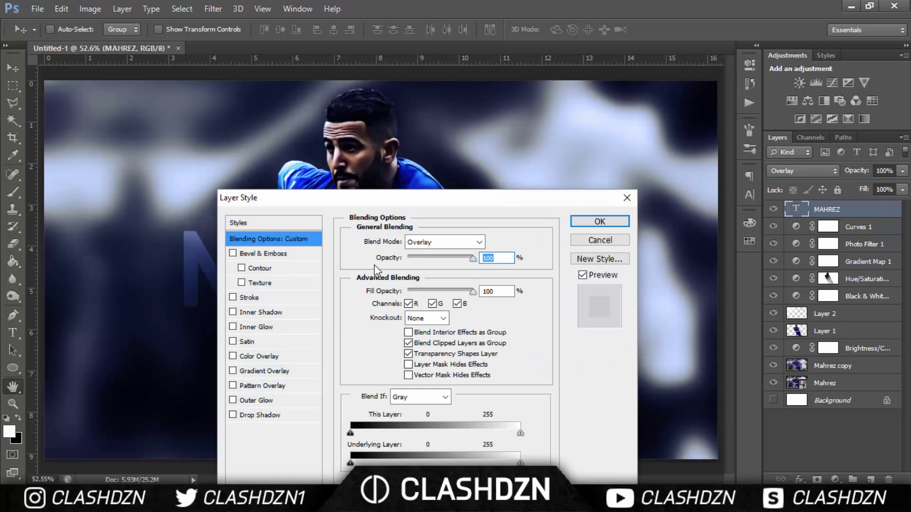
drag(395, 213, 386, 229)
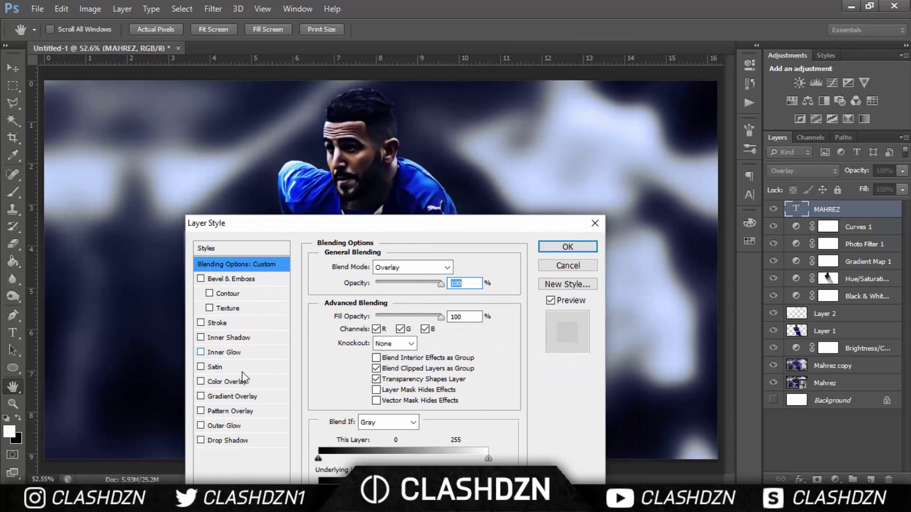
- Add an Outer Glow to the MAHREZ text layer with a size of 30 px and apply the layer style
click(233, 427)
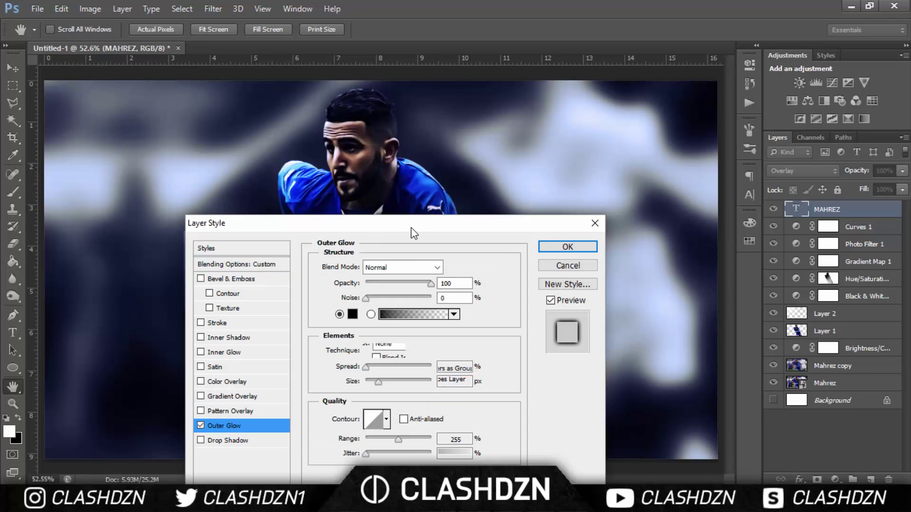
drag(409, 230, 367, 275)
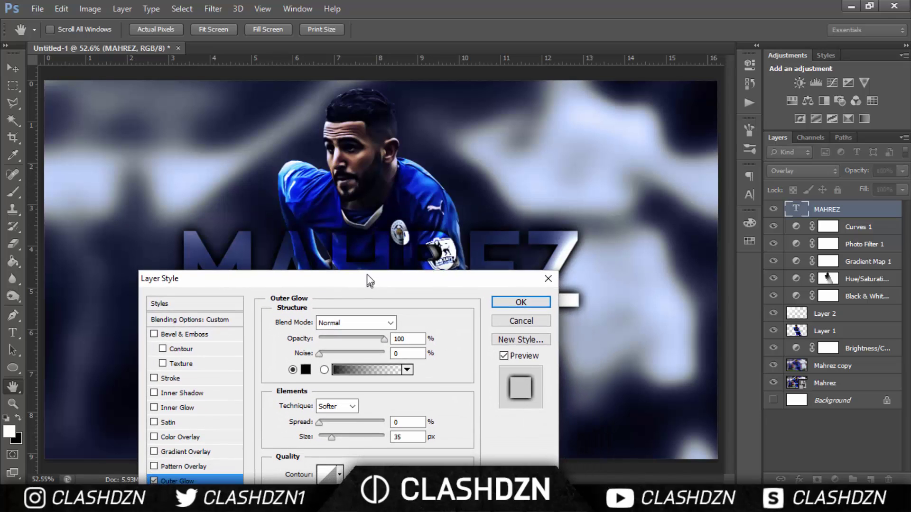
double_click(394, 430)
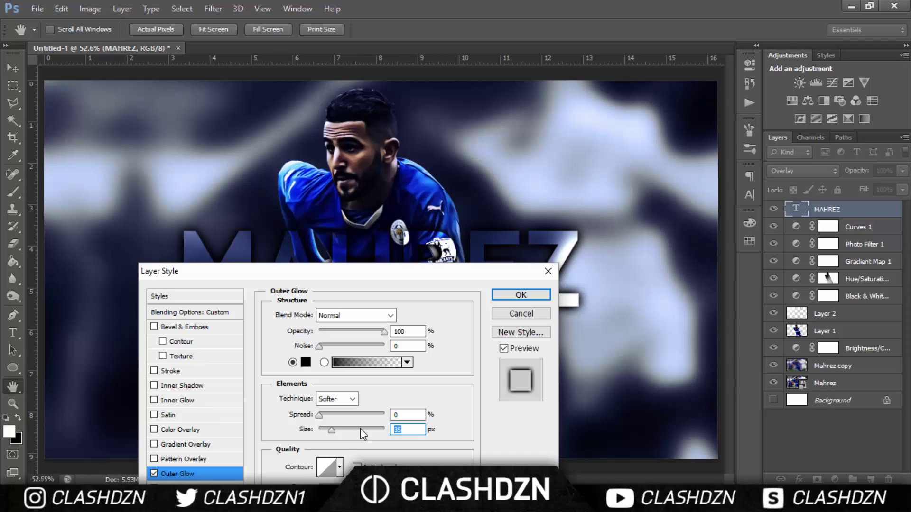
text(20)
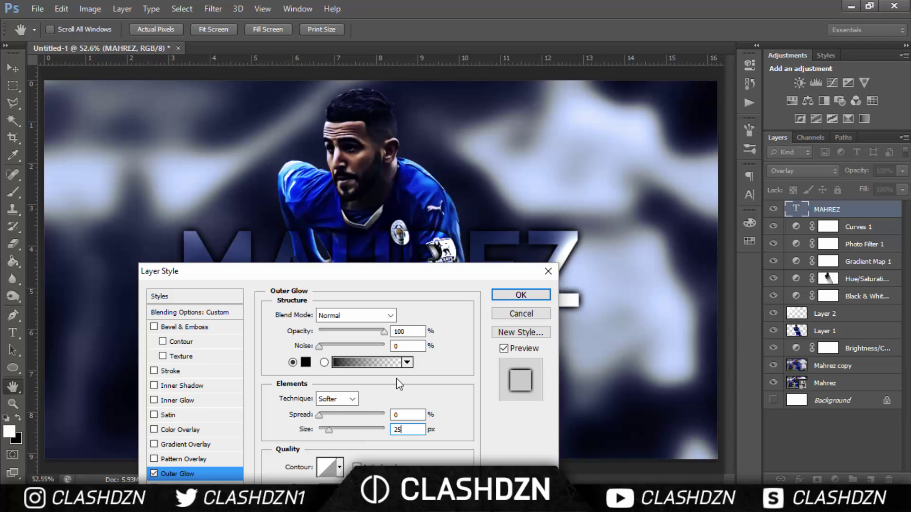
mouse_move(388, 272)
mouse_down()
mouse_move(384, 388)
mouse_move(378, 273)
mouse_up()
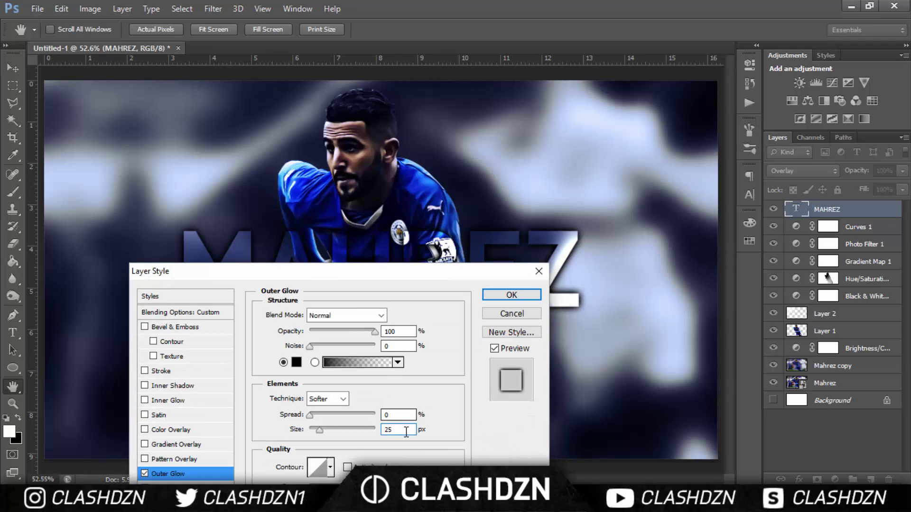
double_click(385, 430)
text(15)
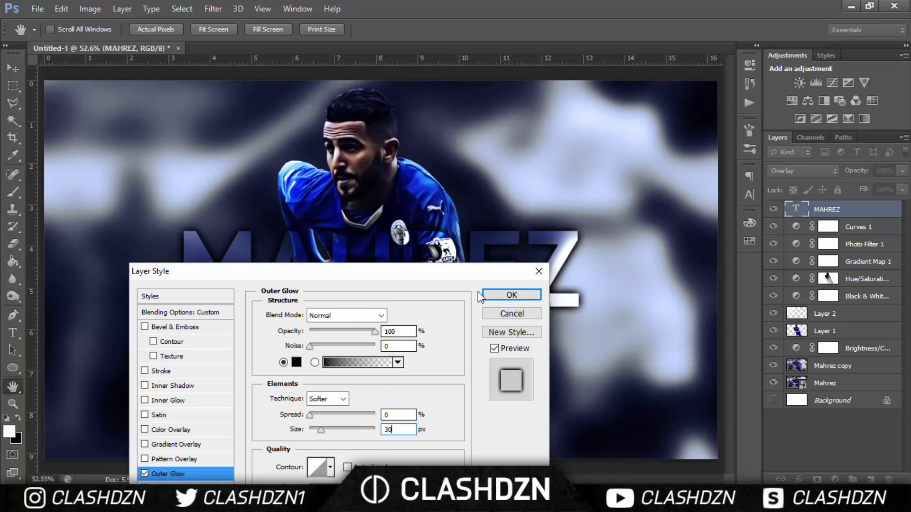
click(500, 293)
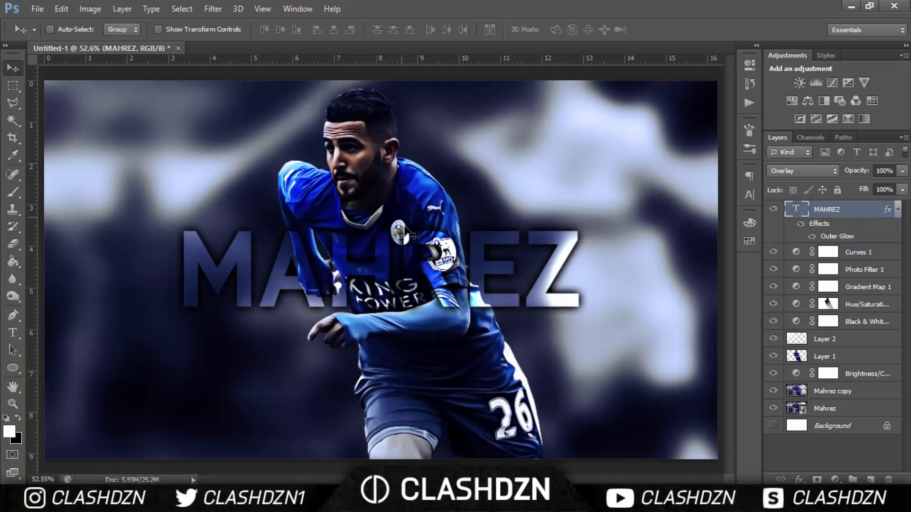
- Duplicate the MAHREZ text layer and rasterize the type of the copy
key(ctrl+j)
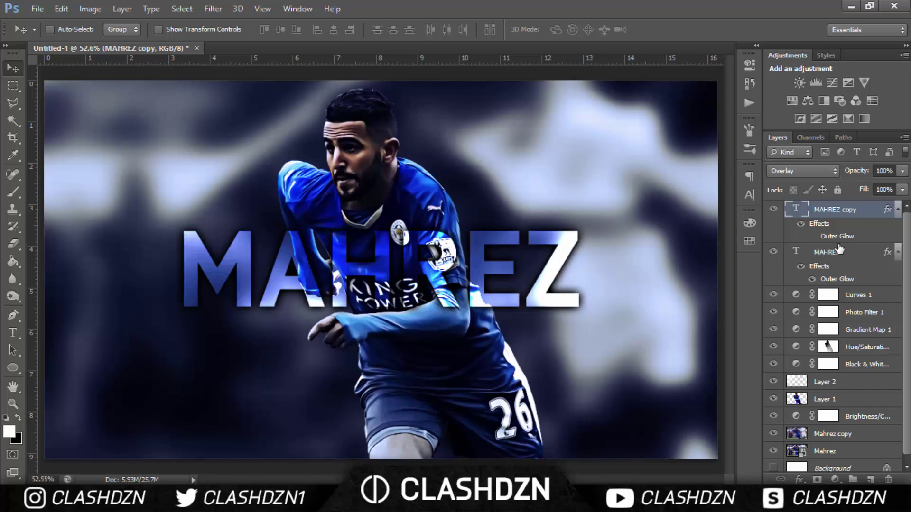
right_click(831, 213)
click(599, 172)
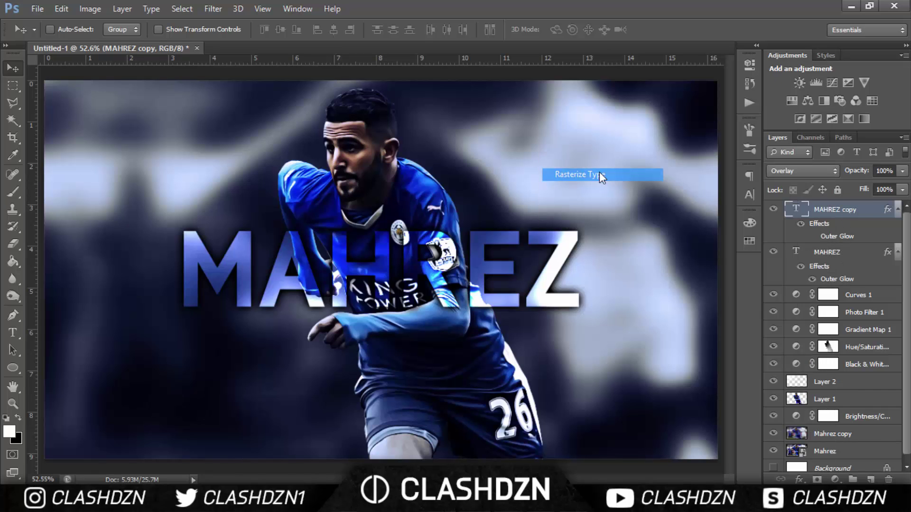
- Erase the rasterized copy from the M to the middle letters with a soft 1500 px Eraser, and compare by toggling the copy's visibility
key(e)
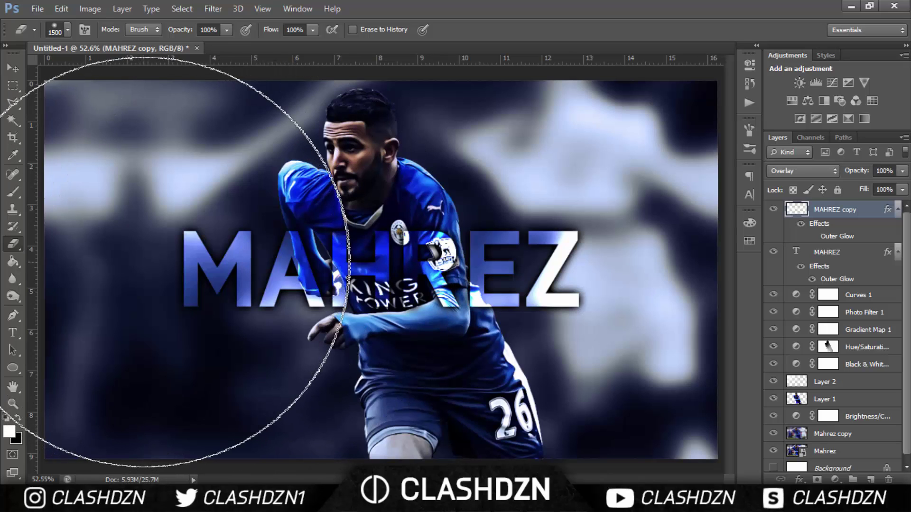
drag(116, 260, 428, 270)
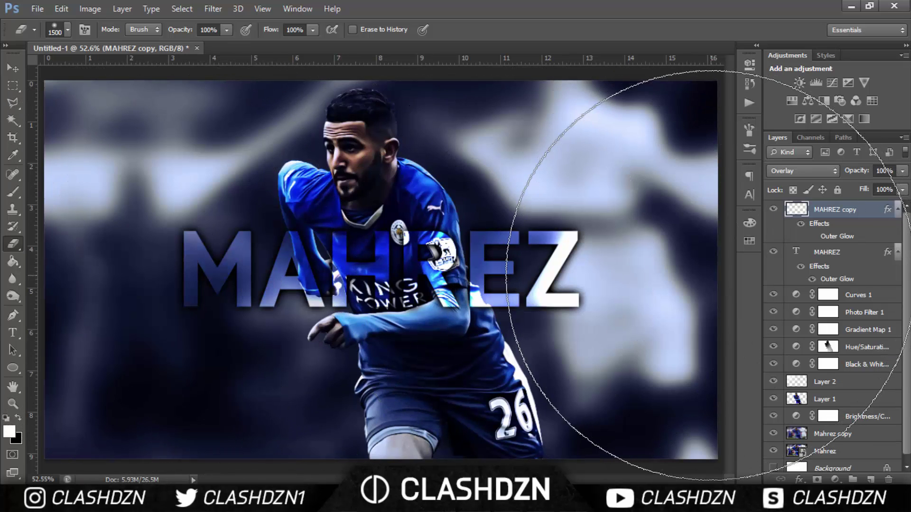
click(774, 209)
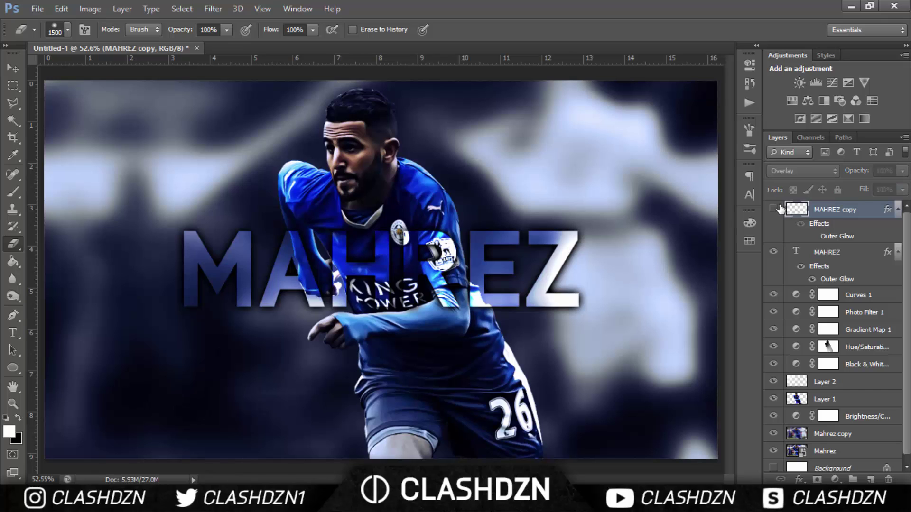
click(774, 209)
click(774, 209)
click(774, 209)
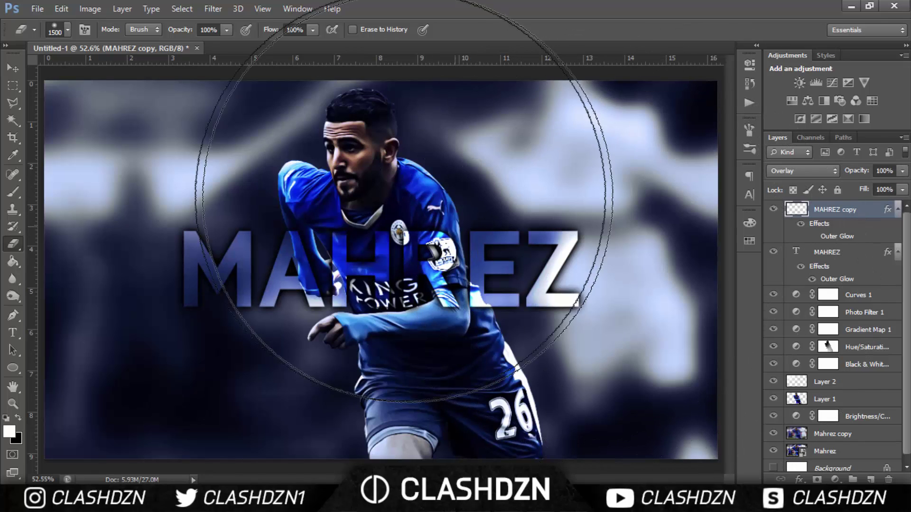
- Select the MAHREZ copy and MAHREZ layers together and duplicate both
click(5, 70)
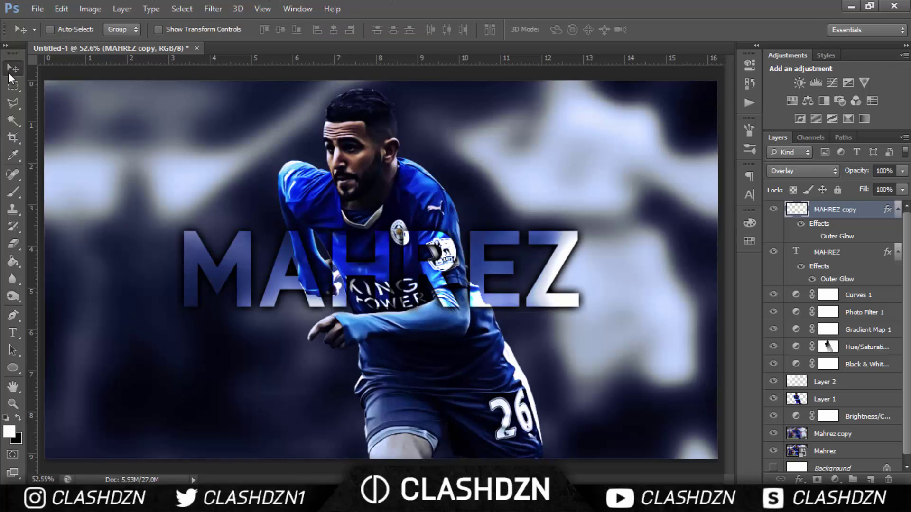
shift+click(835, 252)
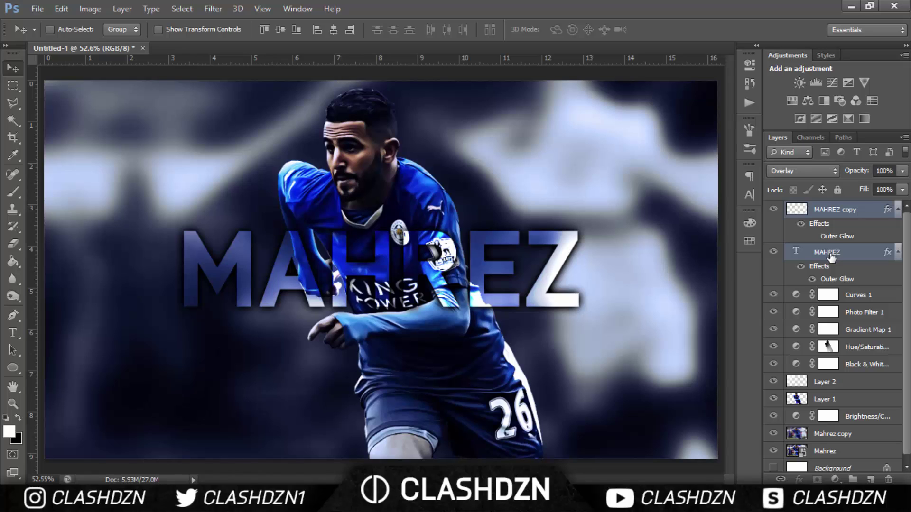
key(ctrl+j)
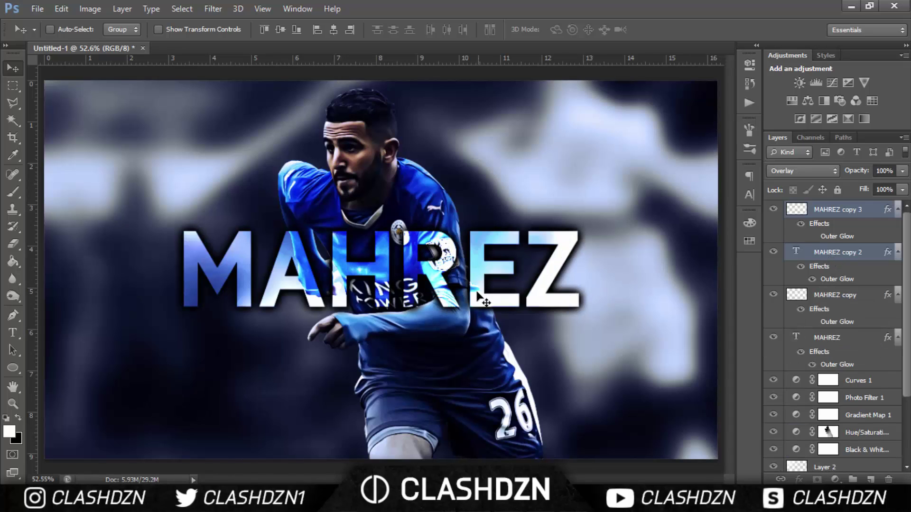
- Group all four MAHREZ layers and rename the group as Text
shift+click(840, 338)
key(ctrl+g)
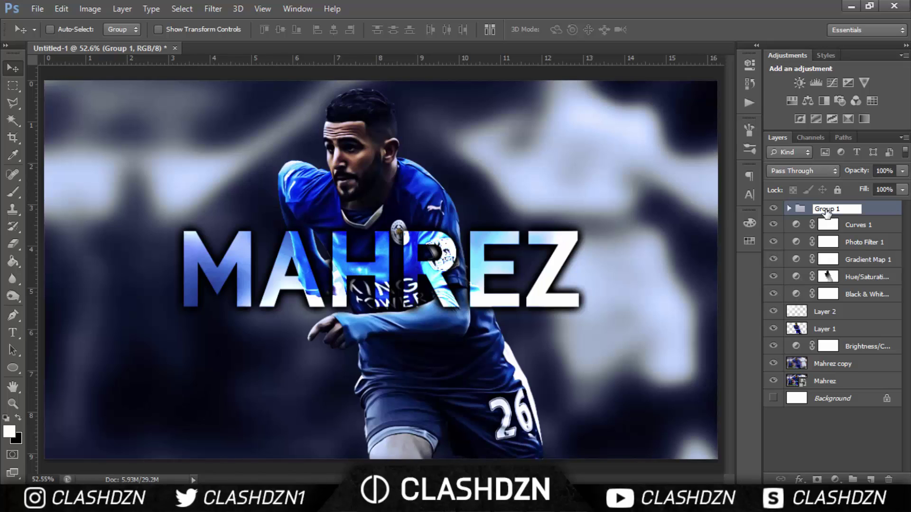
double_click(826, 210)
text(Text)
key(Return)
- Try the Text group between Layer 2 and Layer 1, and return it to the top of the layer stack
drag(829, 209, 842, 322)
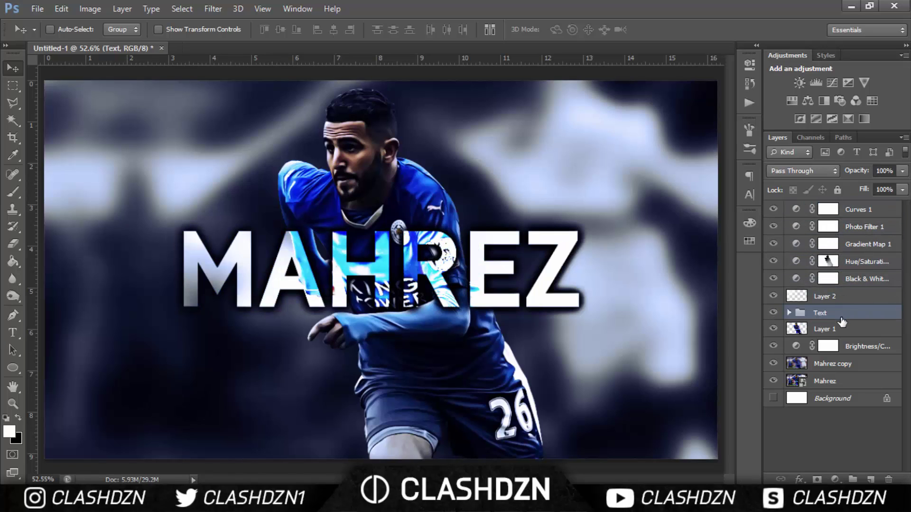
click(789, 312)
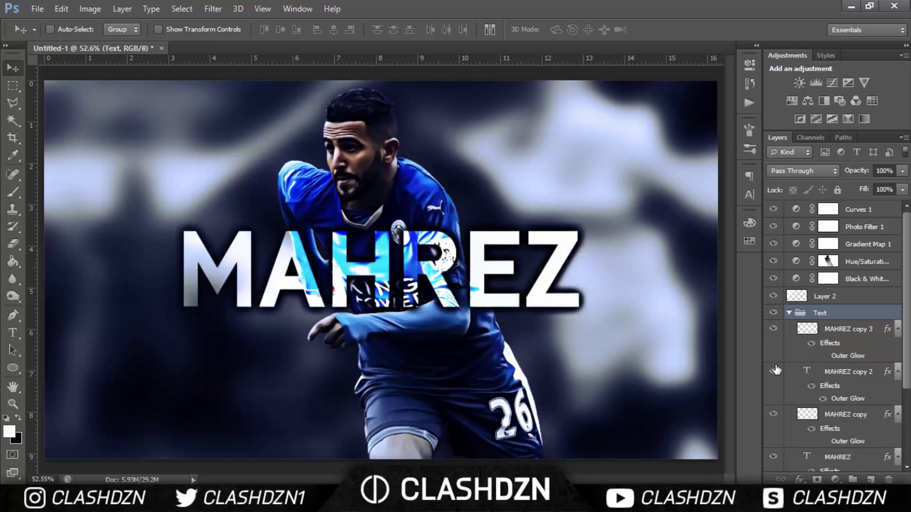
click(772, 330)
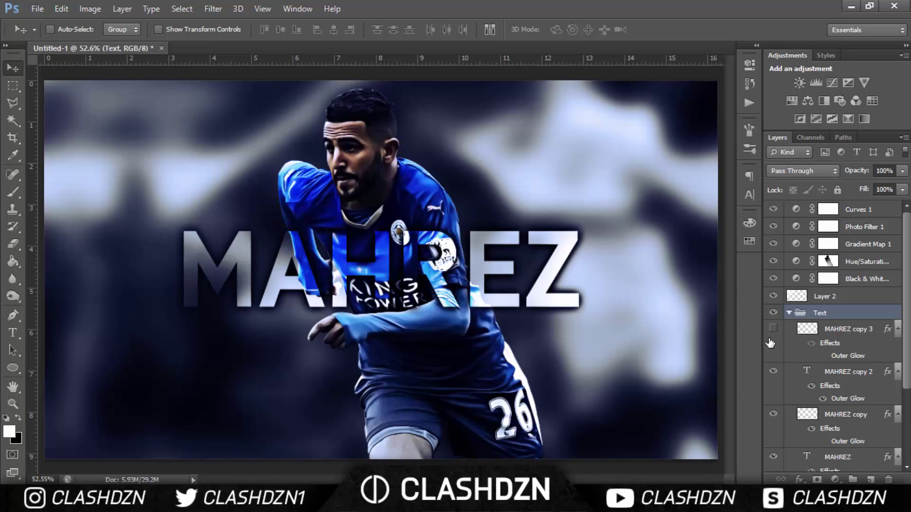
click(773, 330)
click(789, 313)
drag(815, 317, 821, 209)
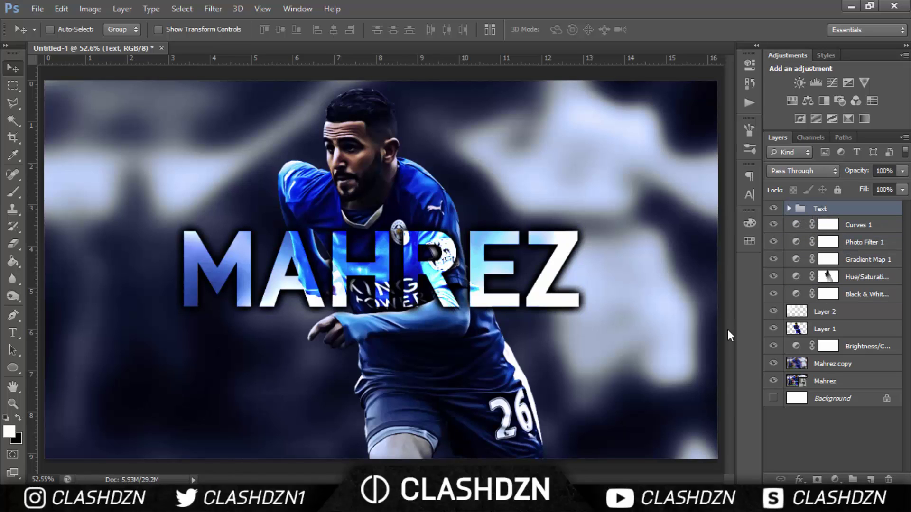
- Select the Brightness/Contrast adjustment layer directly above the Mahrez copy layer
click(809, 431)
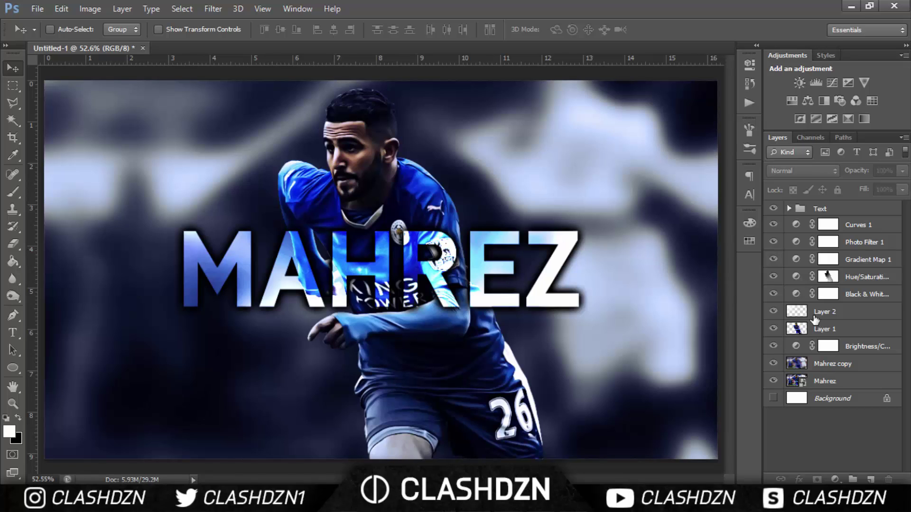
click(842, 363)
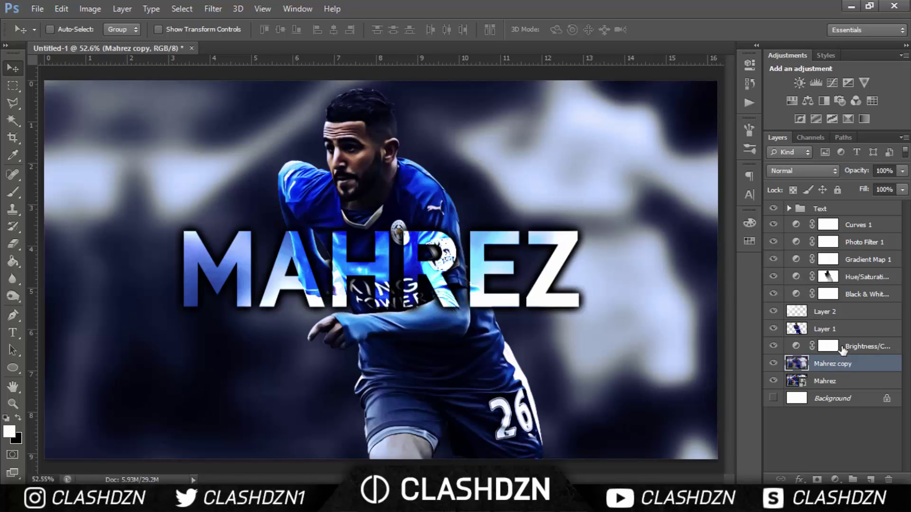
click(839, 346)
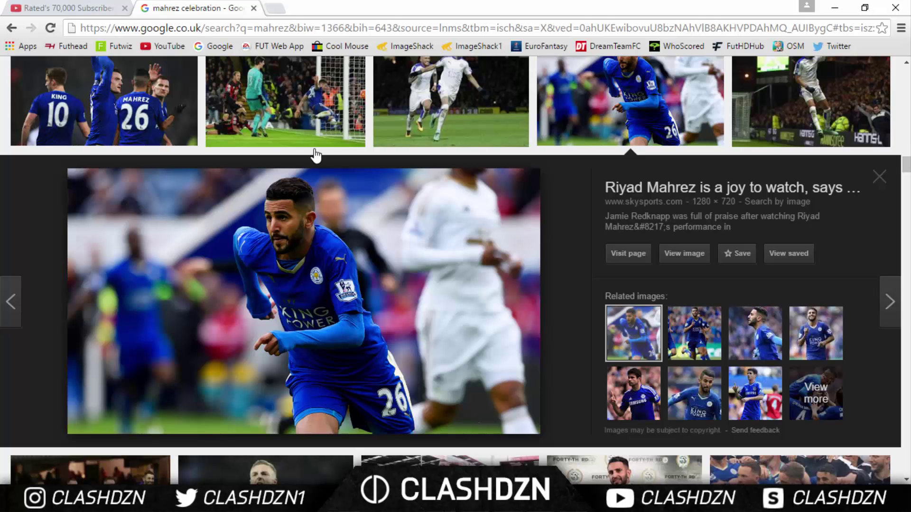
- Switch to the browser and view the YouTube page of Rated's 70,000 Subscribers Graphics Pack
click(41, 9)
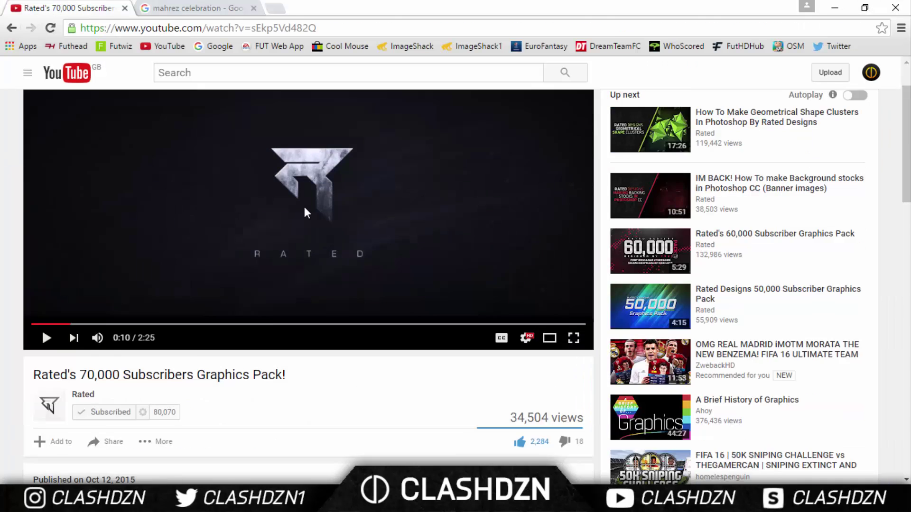
scroll(195, 316, down, 5)
click(214, 340)
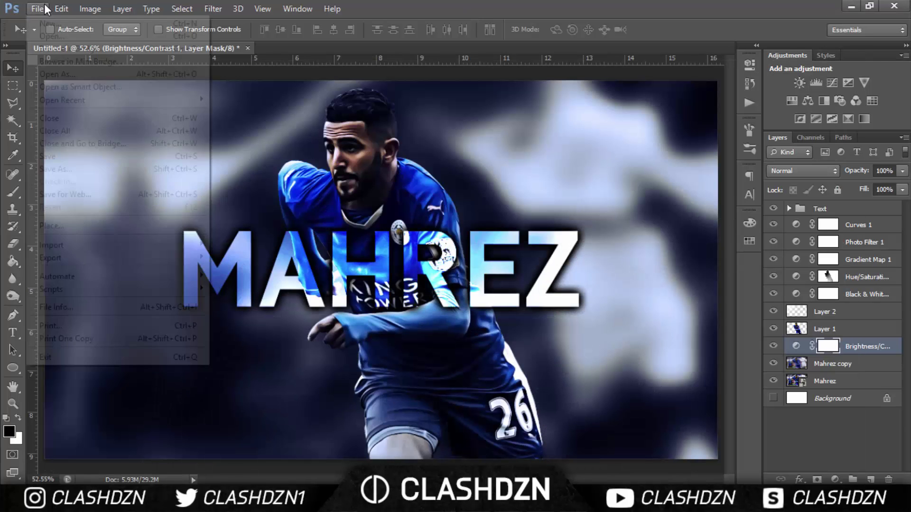
- Back in Photoshop, place texture image 3 from the Textures_Stocks folder of Rated LXX Pack Part 2 on the Desktop above the Brightness/Contrast layer
click(37, 8)
click(135, 226)
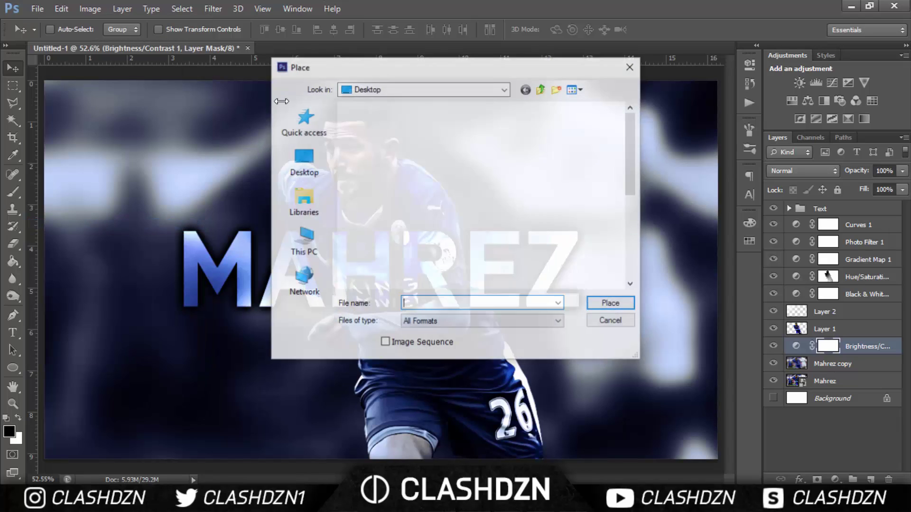
click(316, 164)
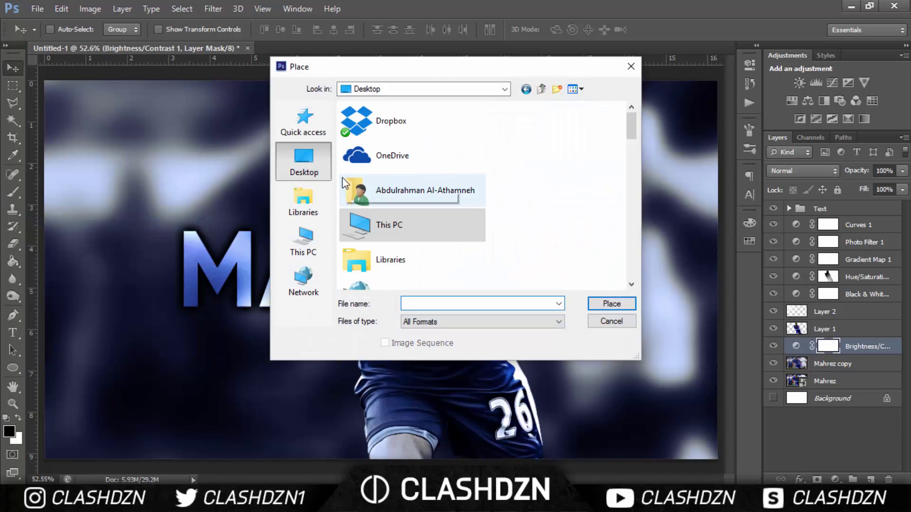
text(r)
scroll(427, 246, down, 5)
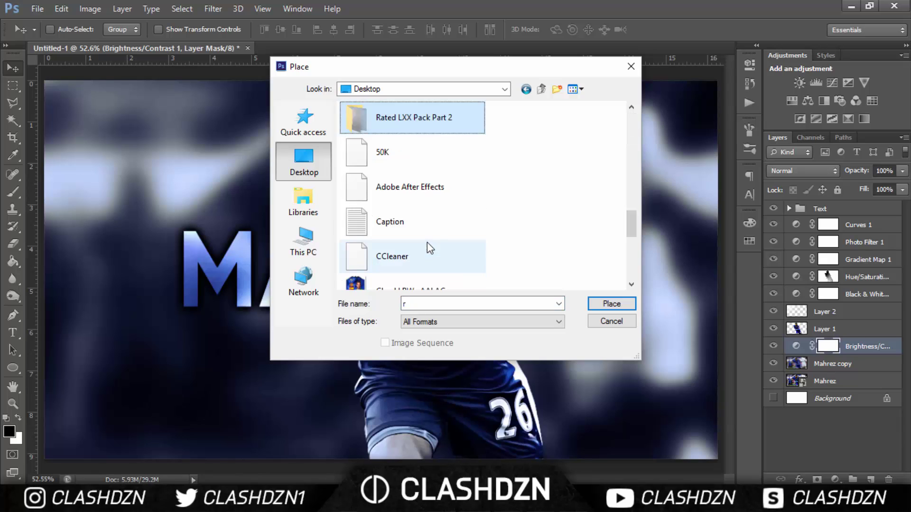
double_click(403, 117)
double_click(411, 149)
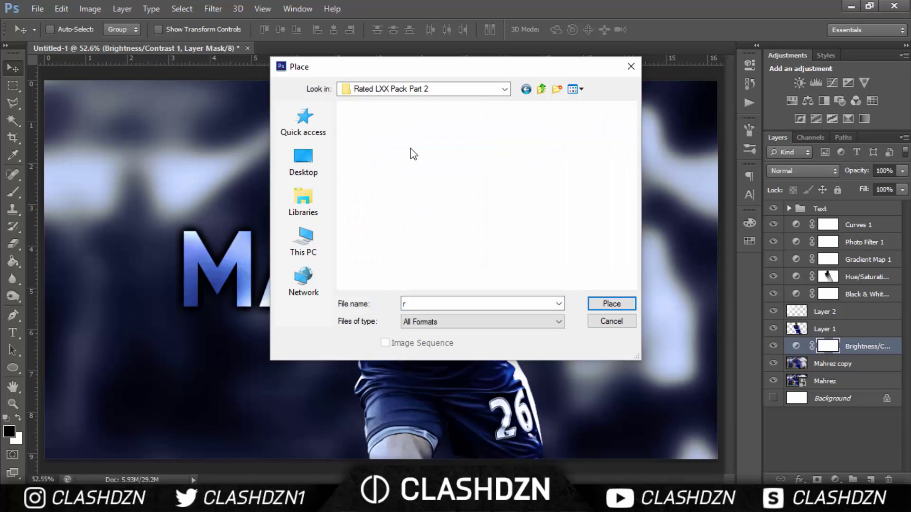
scroll(441, 154, down, 5)
scroll(445, 156, up, 3)
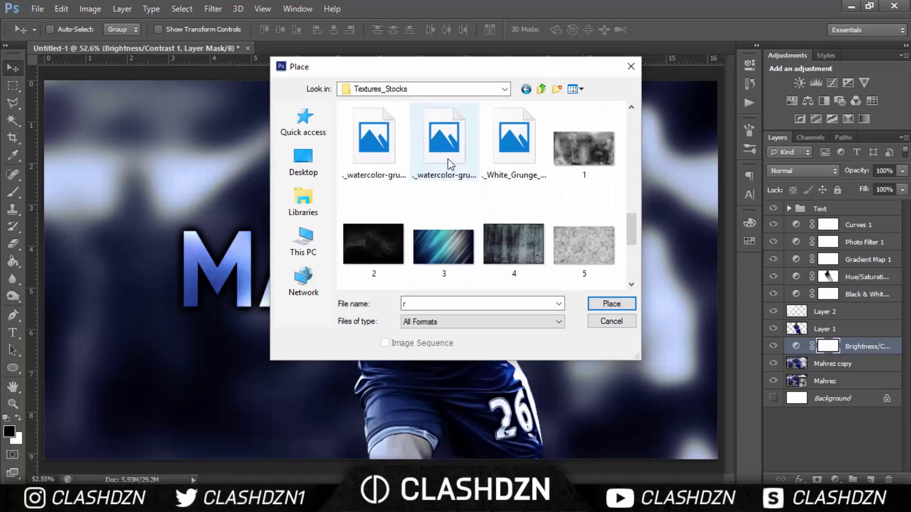
double_click(454, 242)
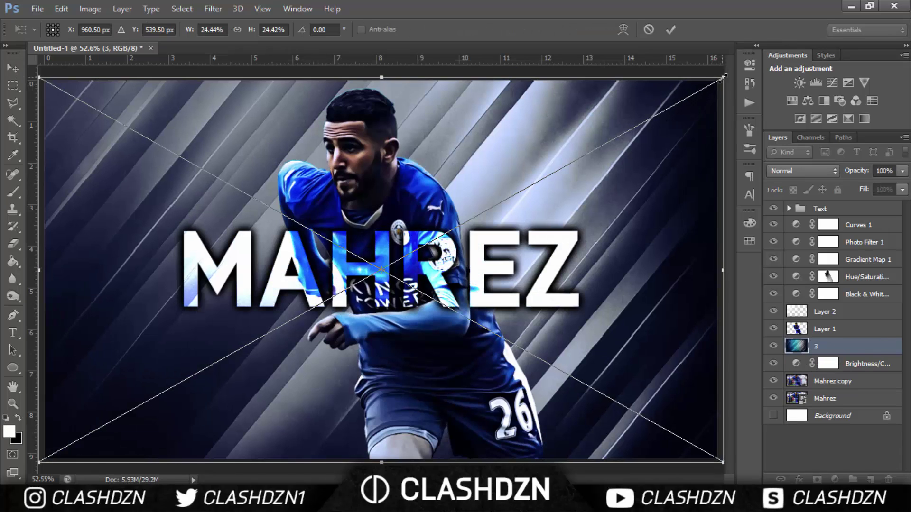
key(Return)
- Set texture layer 3 to the Screen blend mode and lower its opacity to 15%
click(808, 168)
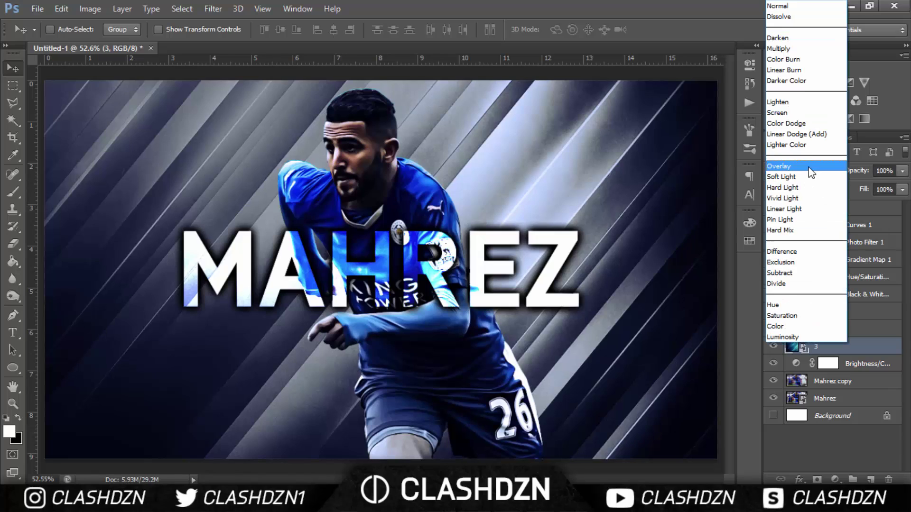
click(786, 115)
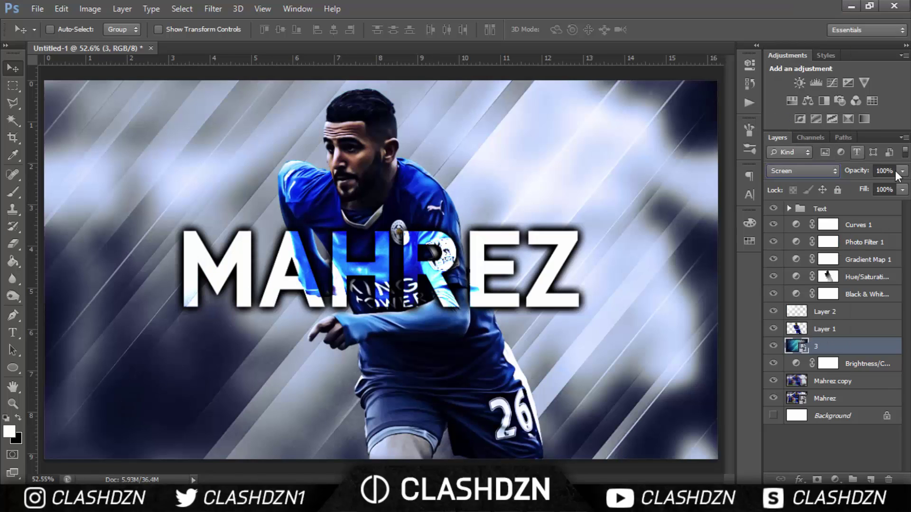
click(901, 171)
mouse_move(876, 185)
mouse_down()
mouse_move(837, 186)
mouse_move(844, 187)
mouse_up()
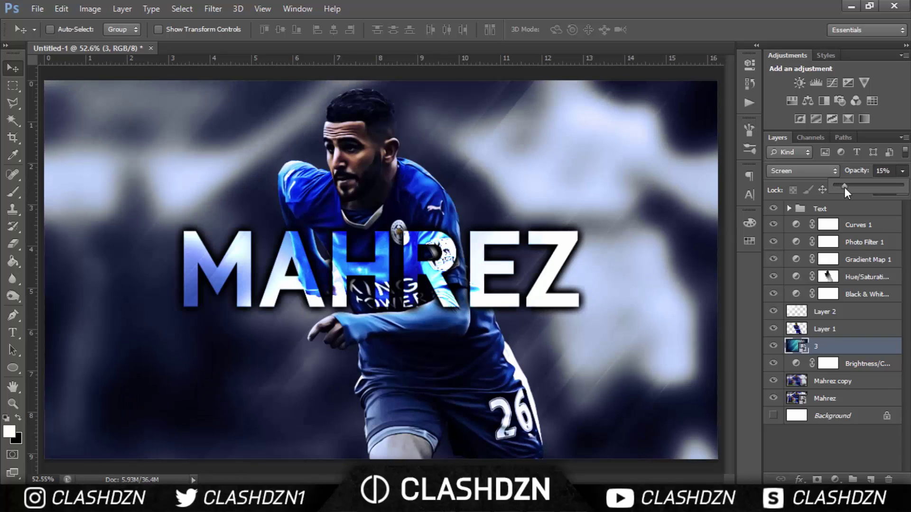
- Change texture layer 3 to the Soft Light blend mode and raise its opacity to 42%
click(778, 170)
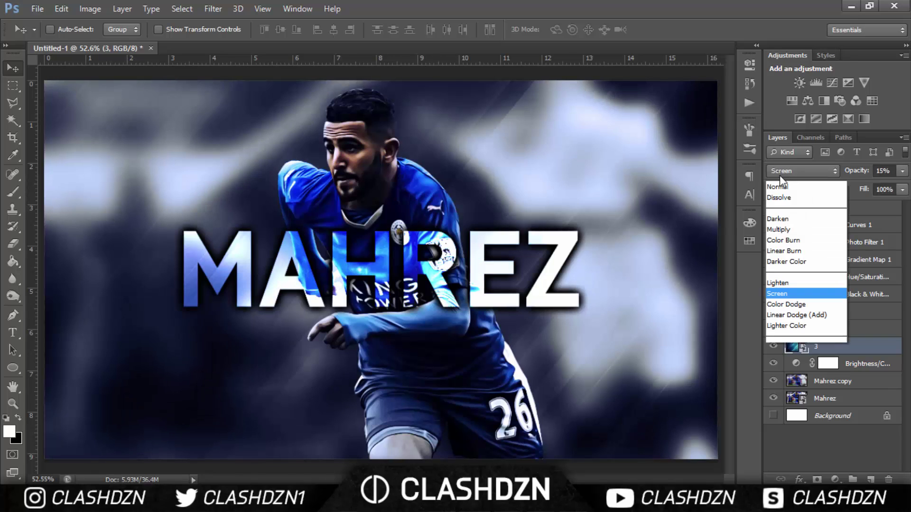
click(781, 176)
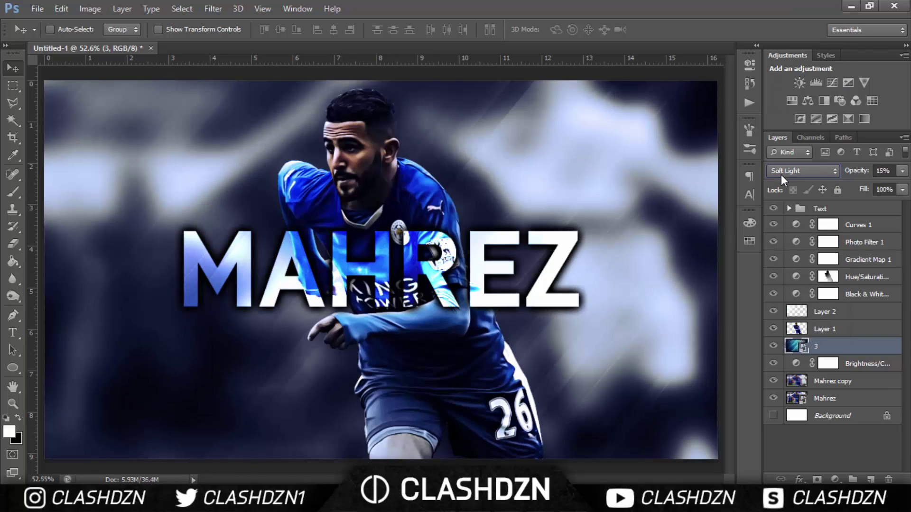
click(902, 171)
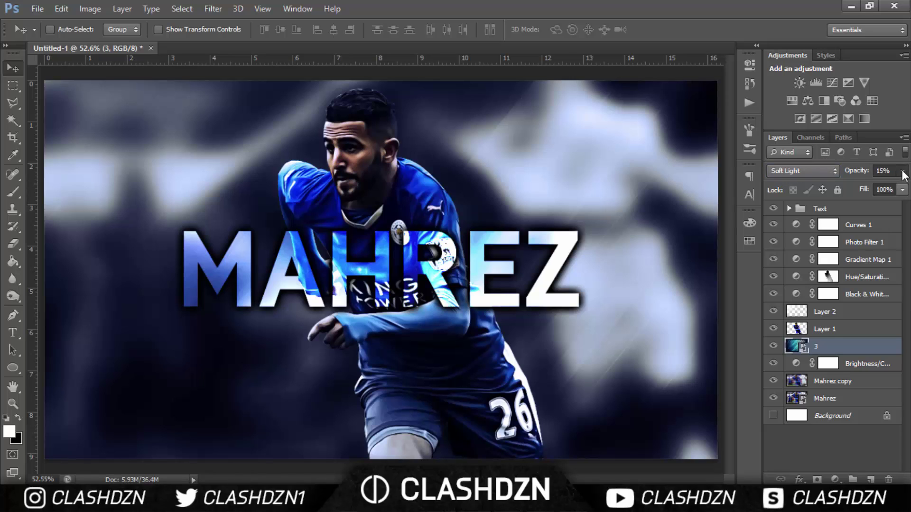
drag(860, 185, 866, 185)
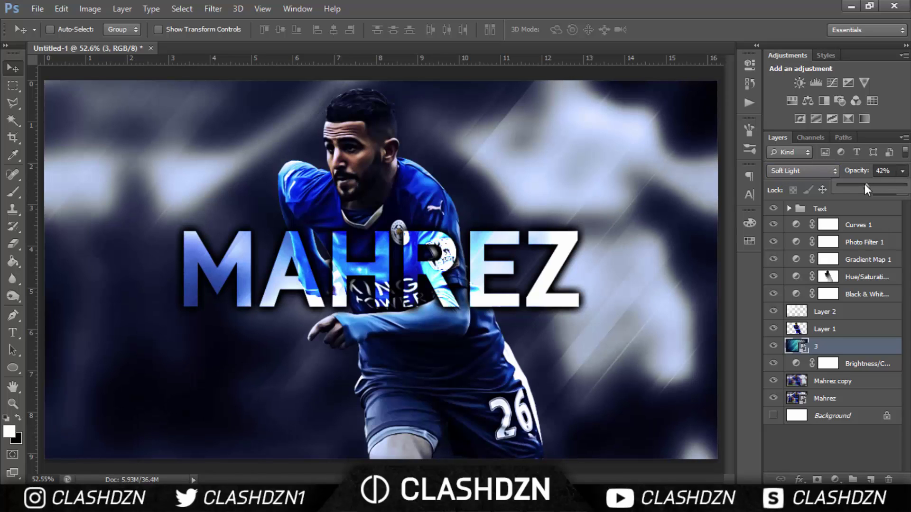
click(839, 451)
- Place texture image 2 from the Textures_Stocks folder above Layer 1, scaled to about 10% so it covers the whole canvas
click(815, 330)
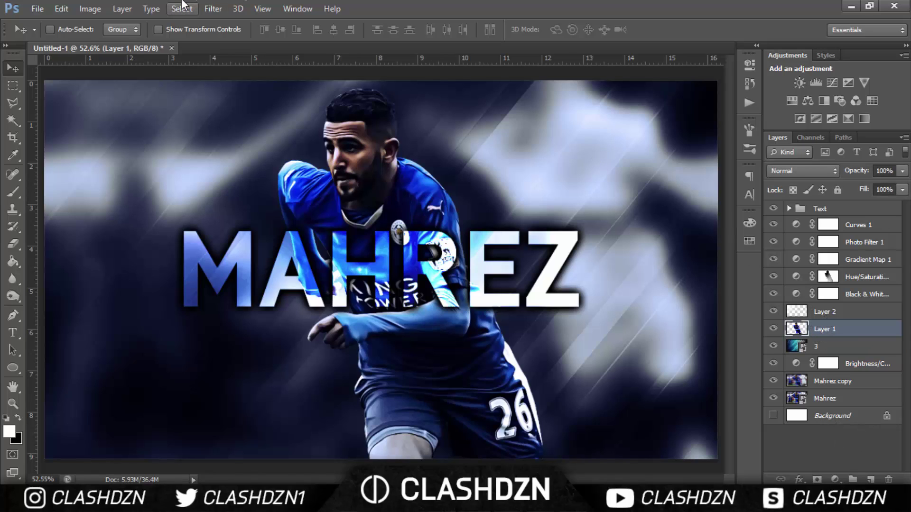
click(37, 9)
click(82, 225)
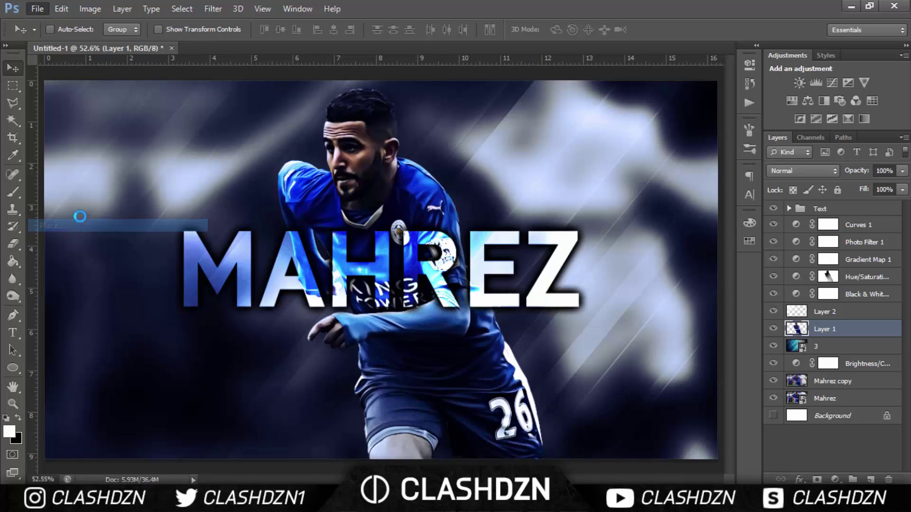
scroll(366, 190, up, 2)
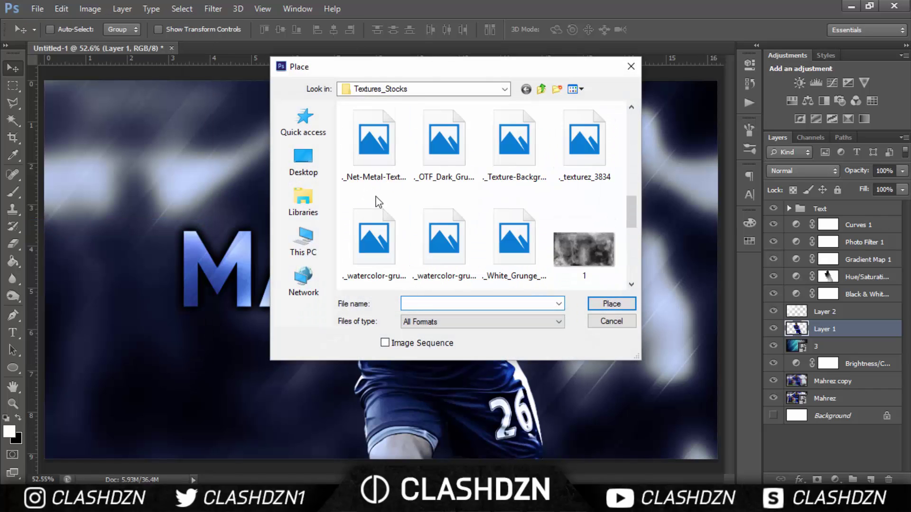
scroll(377, 198, down, 3)
double_click(374, 152)
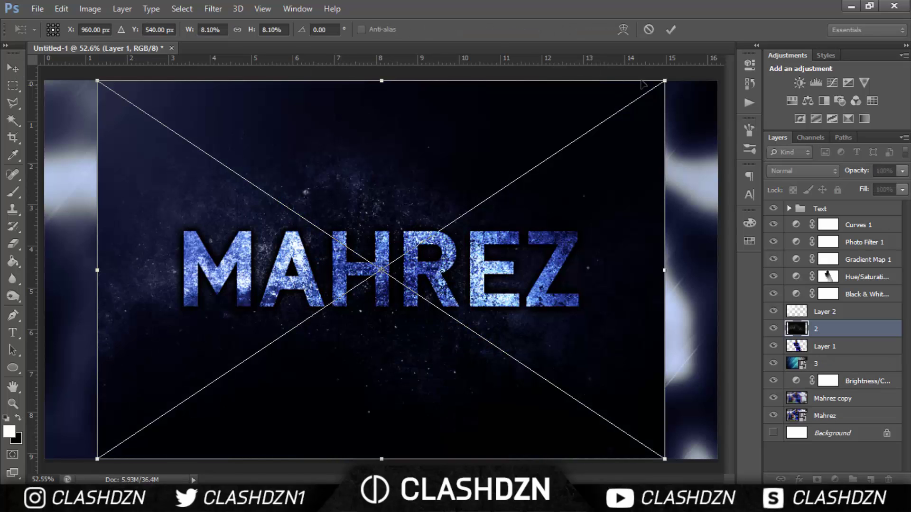
drag(712, 44, 729, 39)
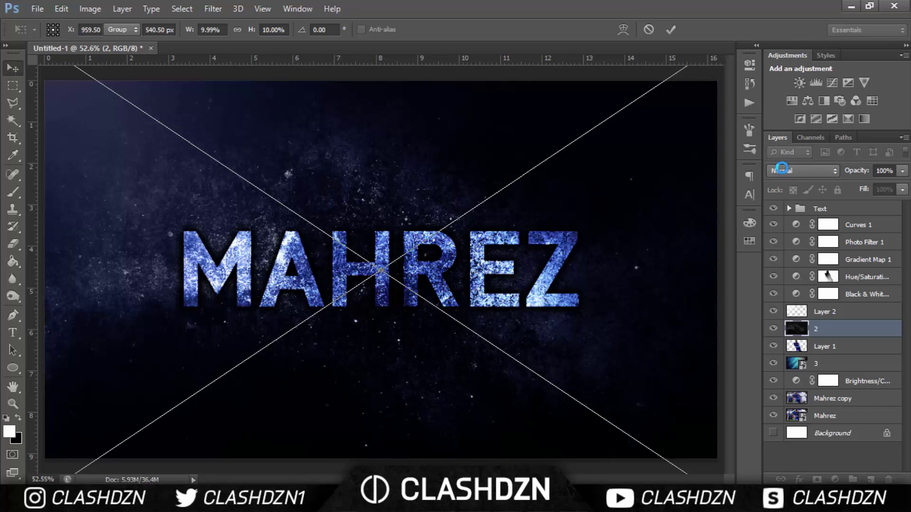
key(Return)
- Set texture layer 2 to the Overlay blend mode at 30% opacity, comparing the image with the layer hidden and shown
click(782, 170)
click(786, 168)
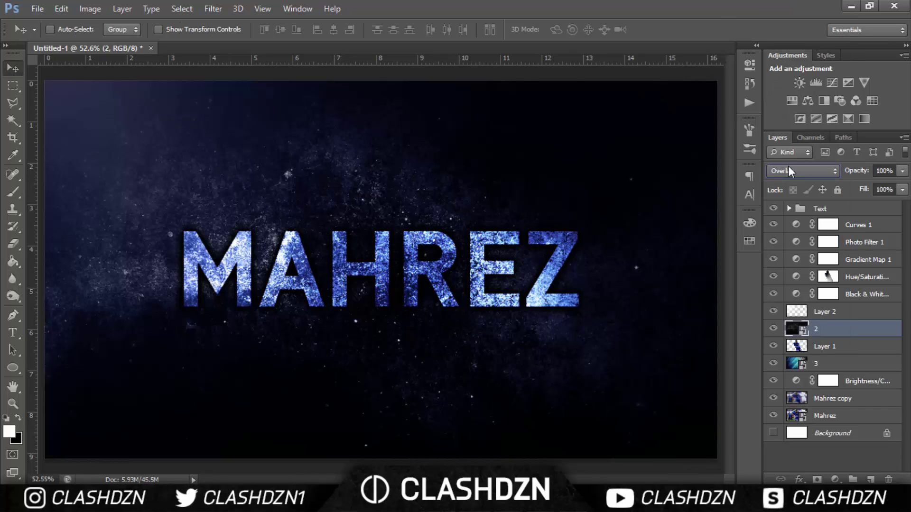
click(902, 172)
drag(859, 184, 845, 186)
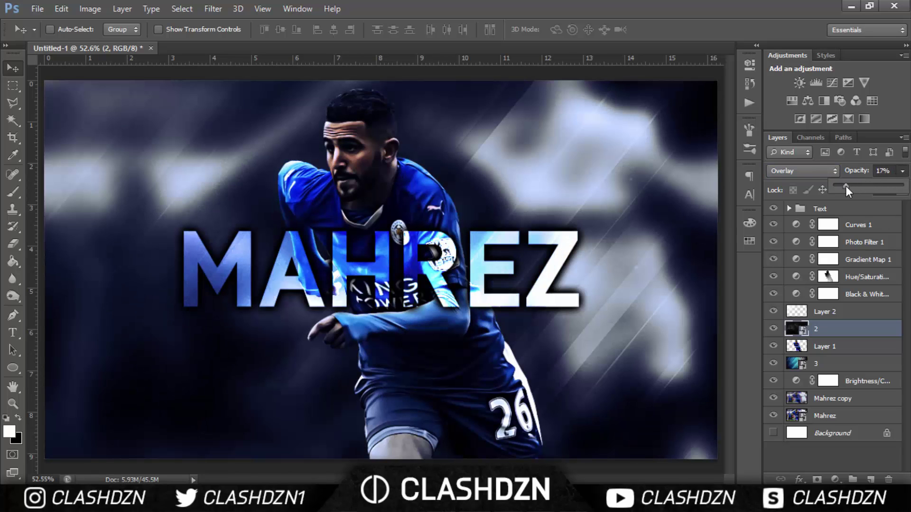
click(773, 332)
click(773, 332)
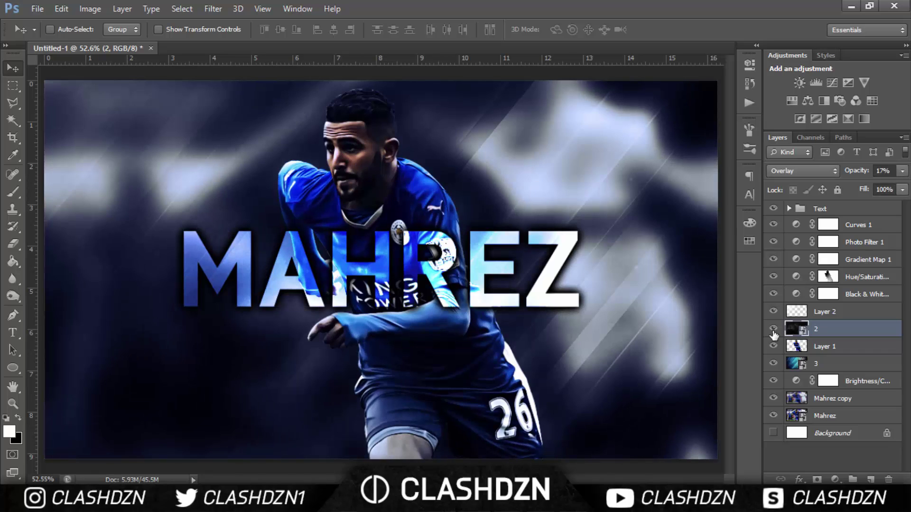
click(773, 329)
click(773, 329)
click(903, 171)
drag(854, 185, 859, 185)
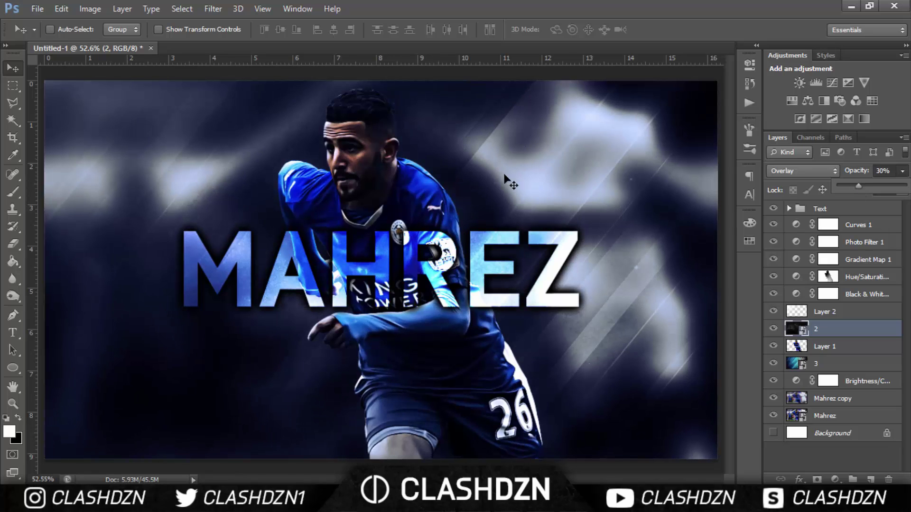
- Rasterize texture layer 2
click(839, 330)
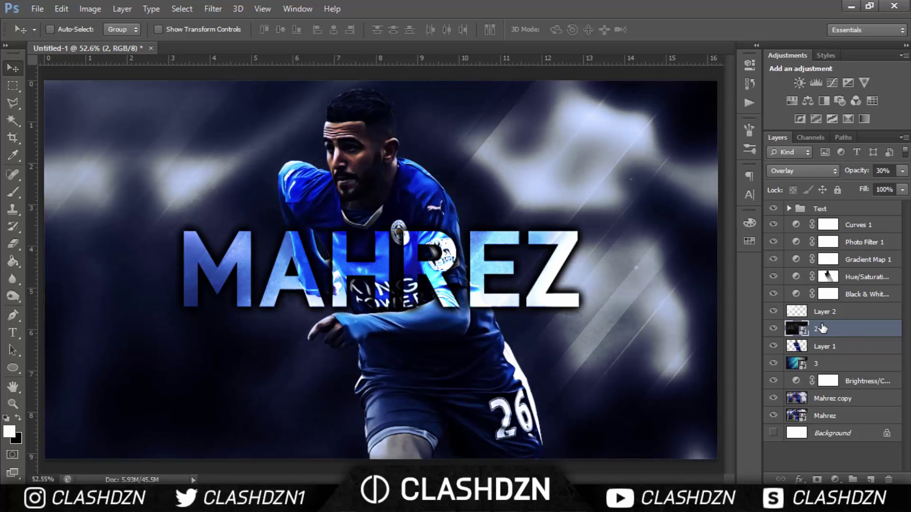
right_click(830, 331)
click(605, 184)
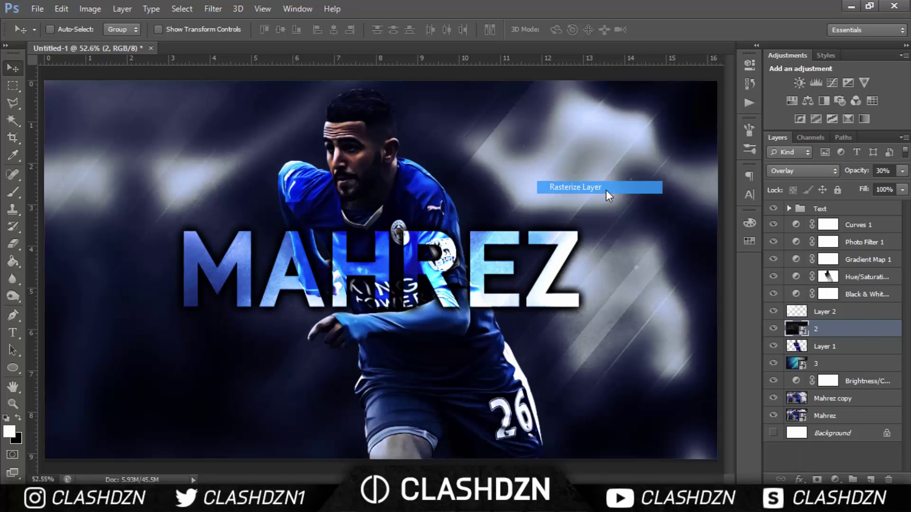
- Erase texture layer 2 over the footballer's face and body with the Eraser at 500 px, reducing the brush to 300 px
key(e)
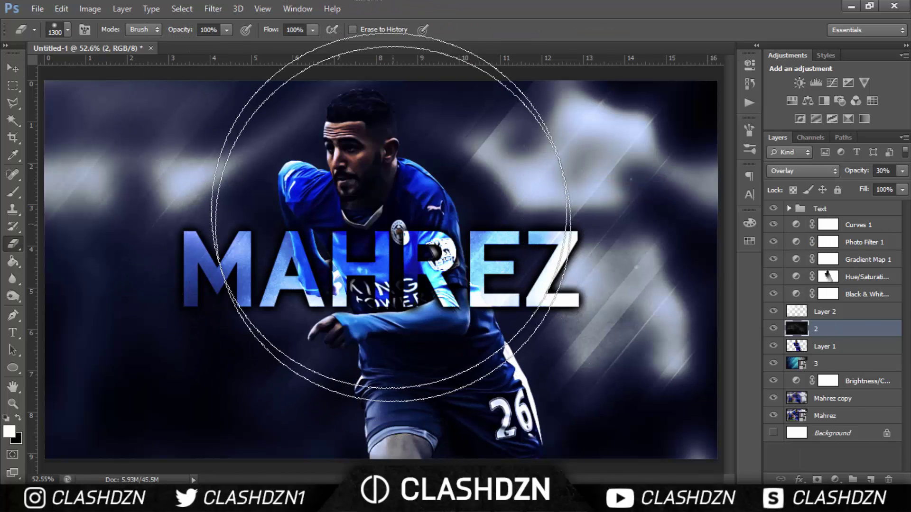
key(bracketleft)
key(bracketleft)
key(bracketleft)
key(bracketleft)
key(bracketleft)
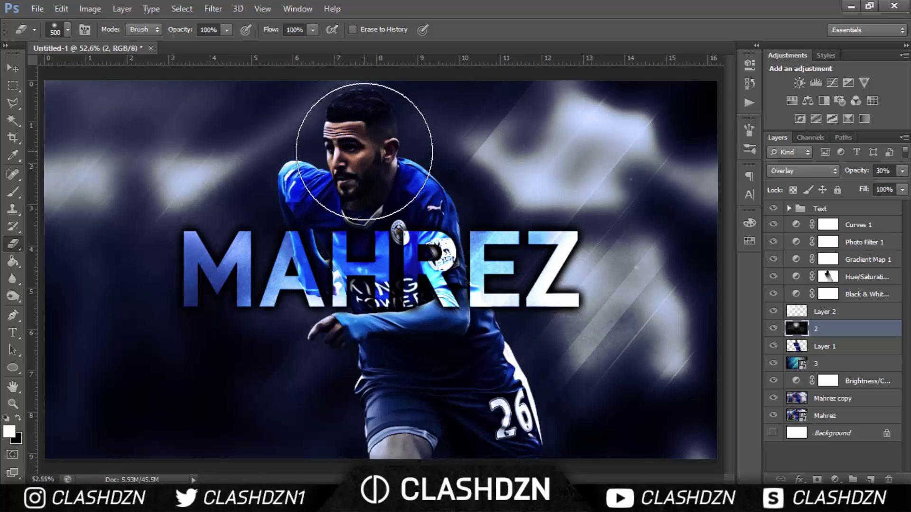
mouse_move(362, 338)
mouse_down()
mouse_move(377, 325)
mouse_move(366, 346)
mouse_move(382, 341)
mouse_move(379, 327)
mouse_up()
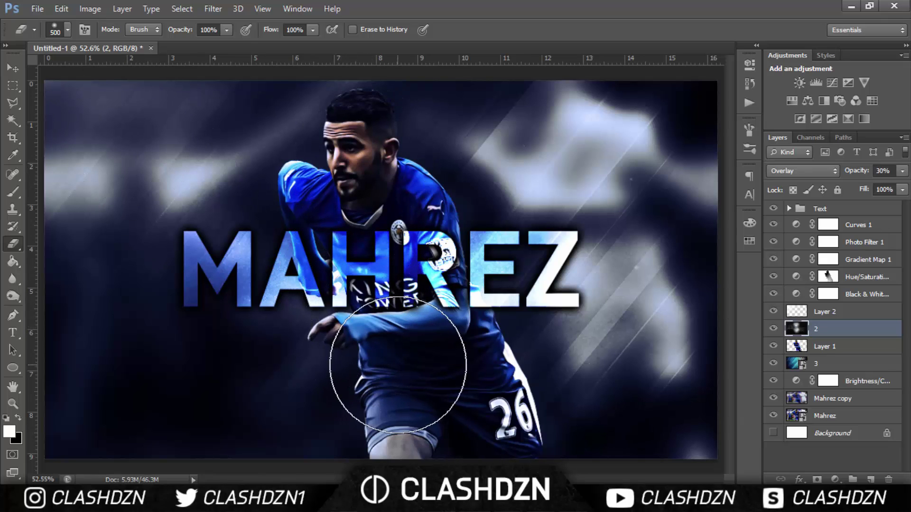
key(bracketleft)
key(bracketleft)
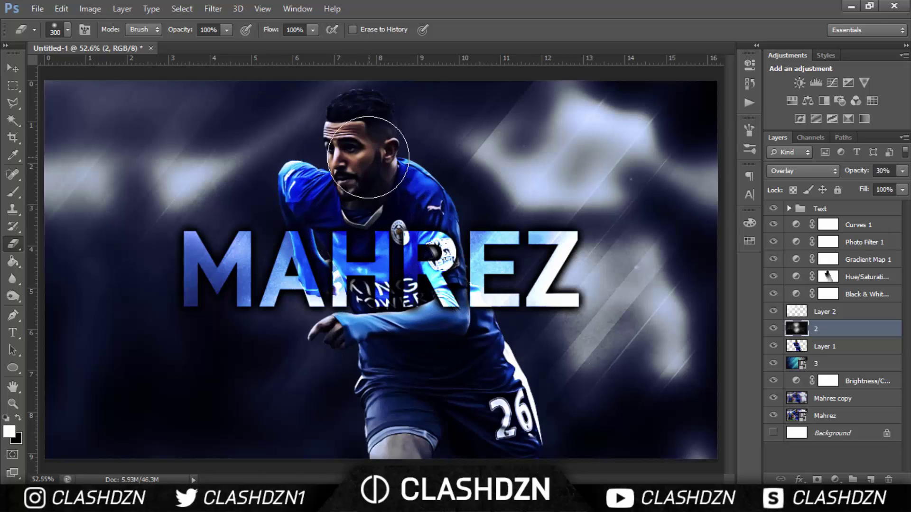
click(13, 68)
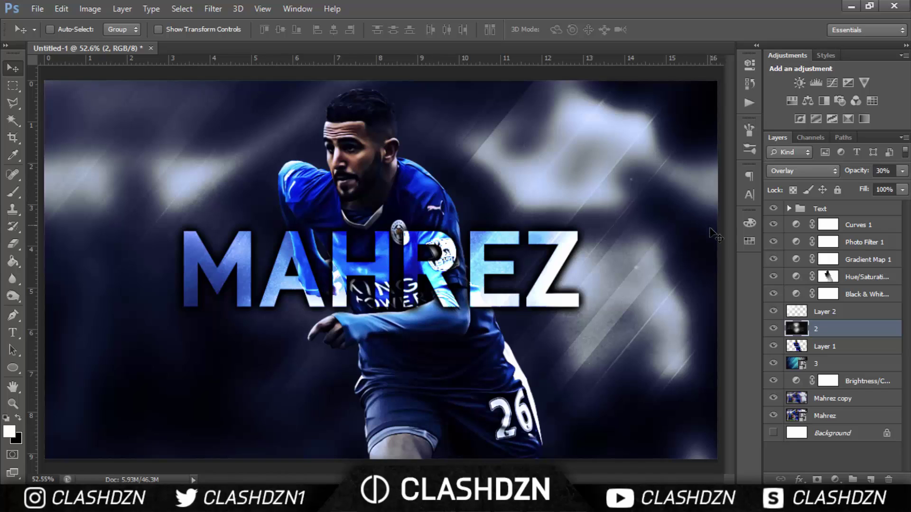